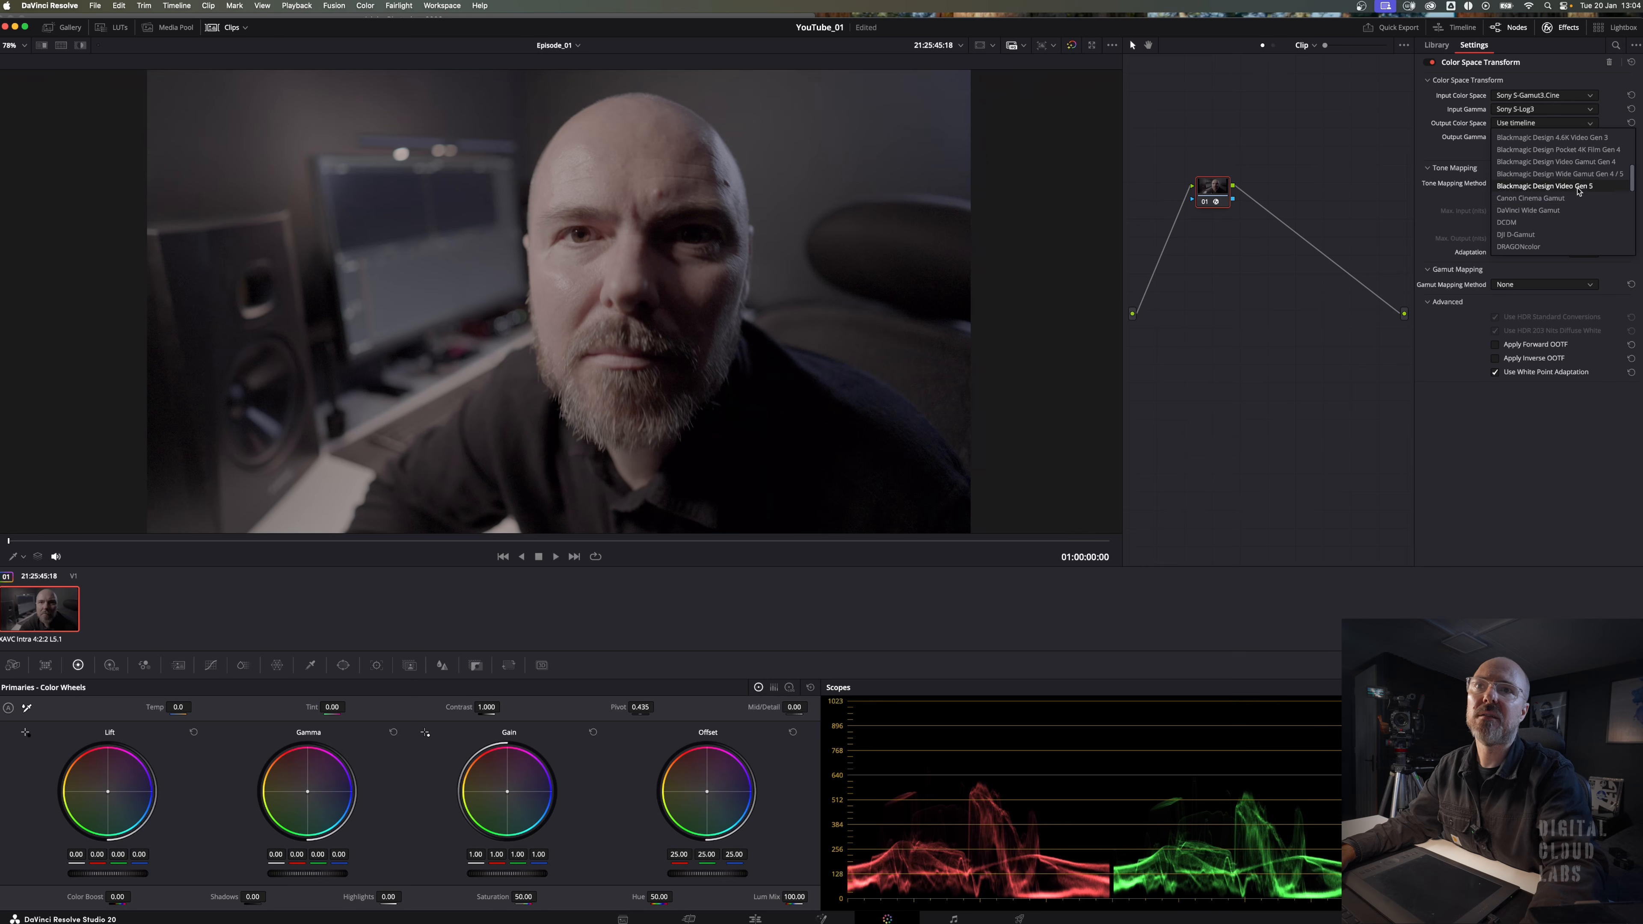
- Set the Color Space Transform's output color space to DaVinci Wide Gamut and its output gamma to Rec.709-A
{"action": "left_click", "coordinate": [1548, 211]}
{"action": "left_click", "coordinate": [1566, 137]}
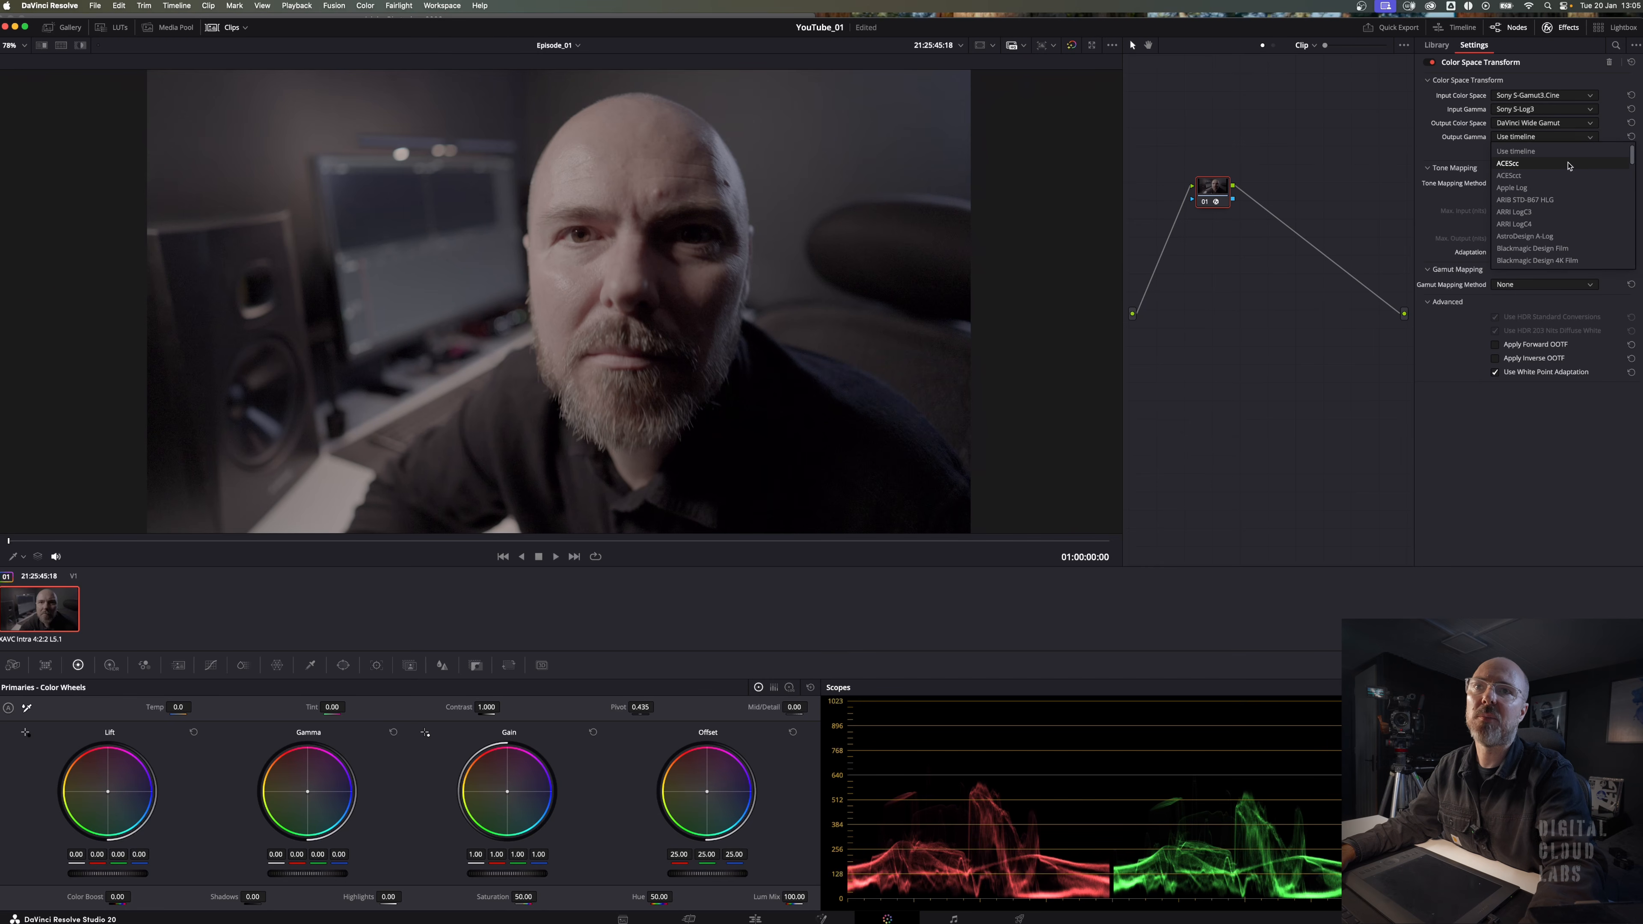
{"action": "scroll", "coordinate": [1569, 165], "scroll_direction": "down", "scroll_amount": 8}
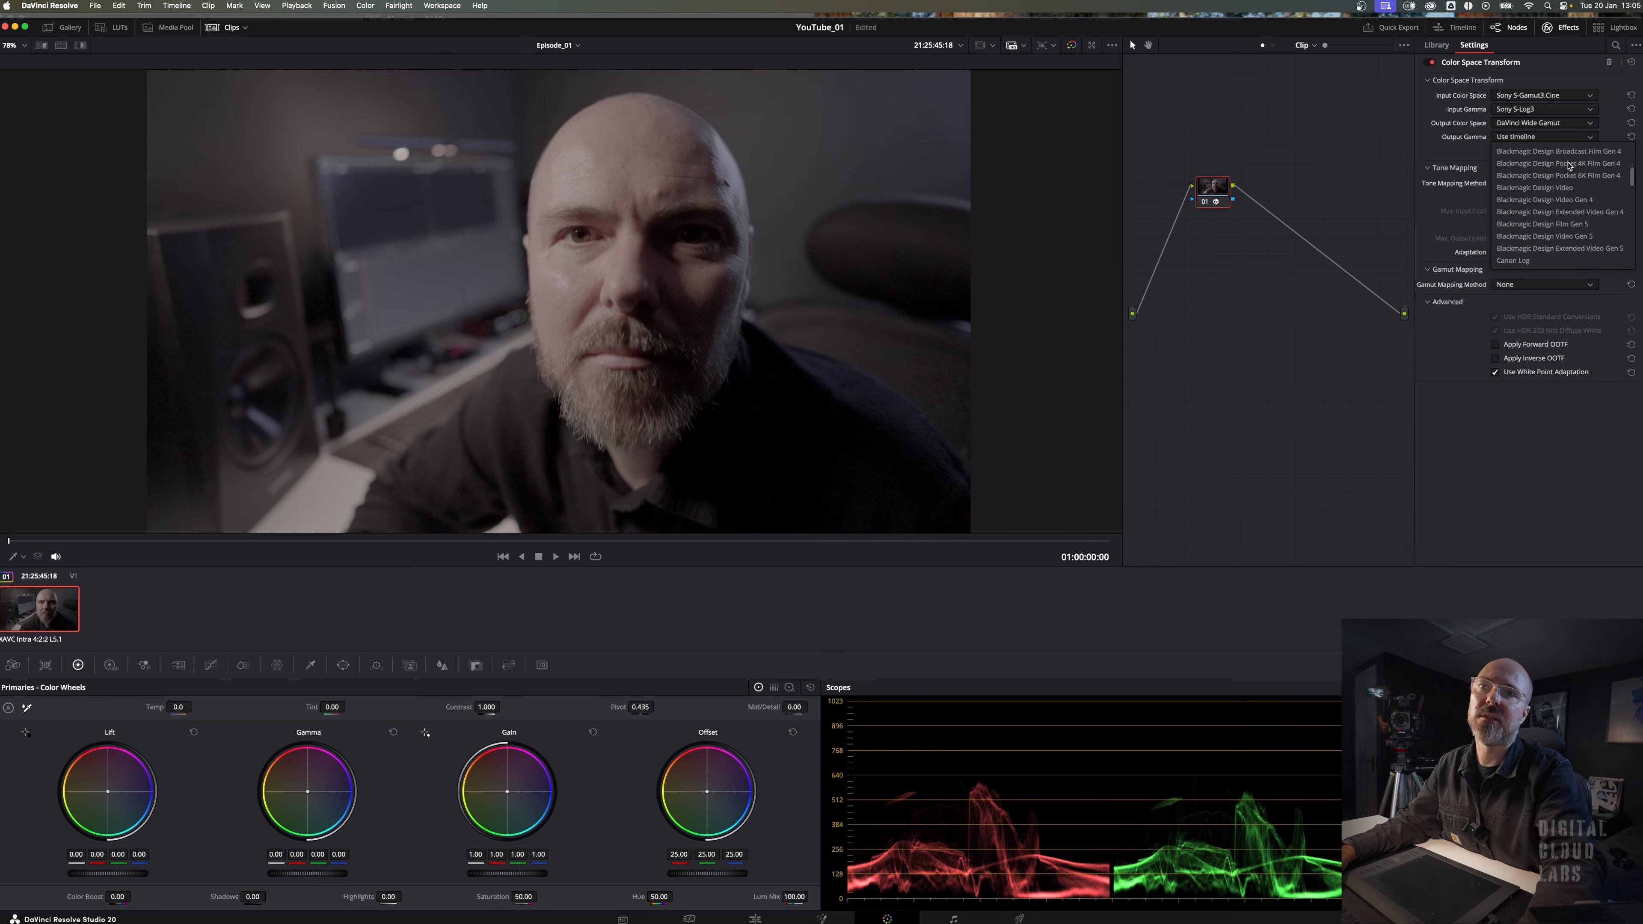
{"action": "scroll", "coordinate": [1568, 165], "scroll_direction": "down", "scroll_amount": 5}
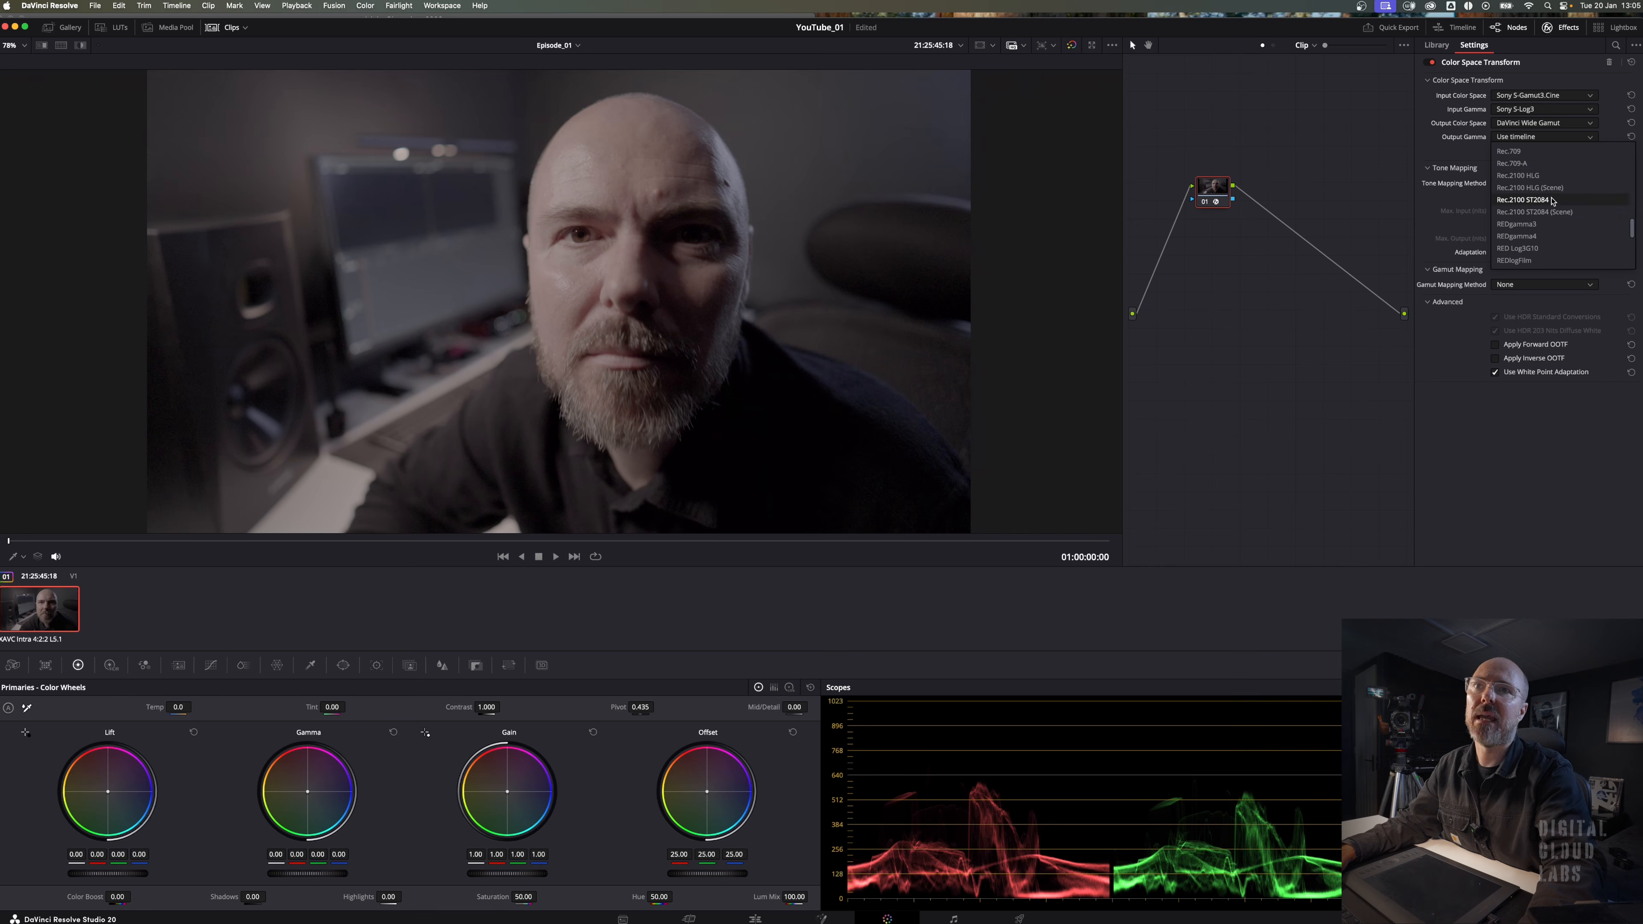
{"action": "left_click", "coordinate": [1550, 167]}
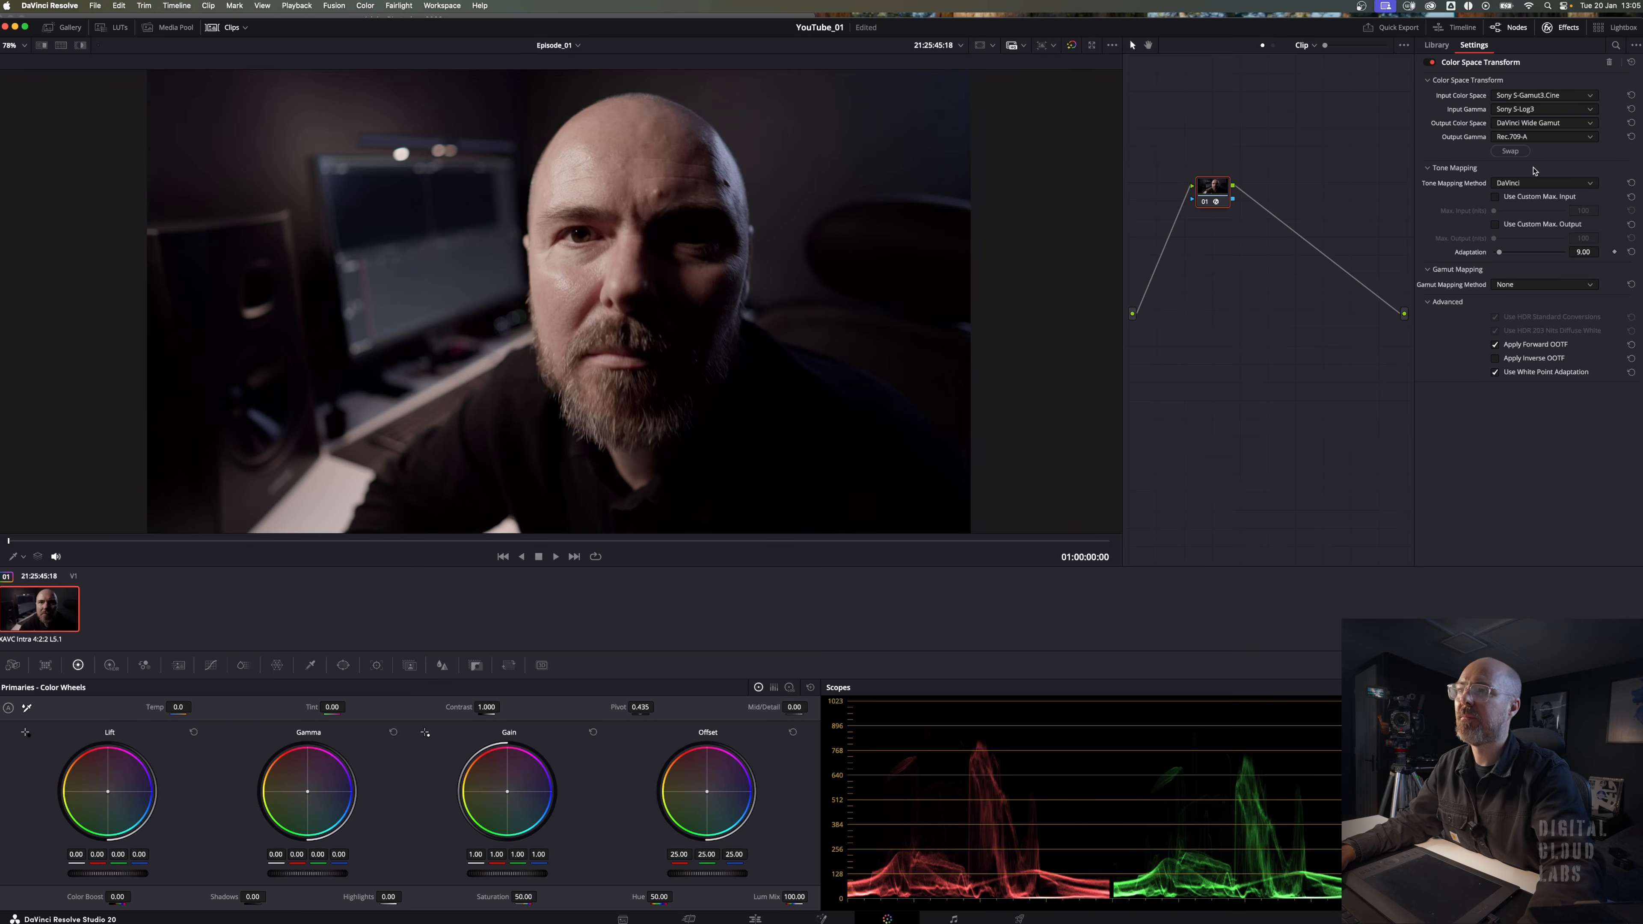
- Enlarge the Video 1 track and export the Episode_01 timeline's frame at 01:00:08:03 as a still image
{"action": "mouse_move", "coordinate": [204, 542]}
{"action": "left_mouse_down"}
{"action": "mouse_move", "coordinate": [611, 559]}
{"action": "mouse_move", "coordinate": [393, 541]}
{"action": "mouse_move", "coordinate": [964, 531]}
{"action": "mouse_move", "coordinate": [185, 552]}
{"action": "left_mouse_up"}
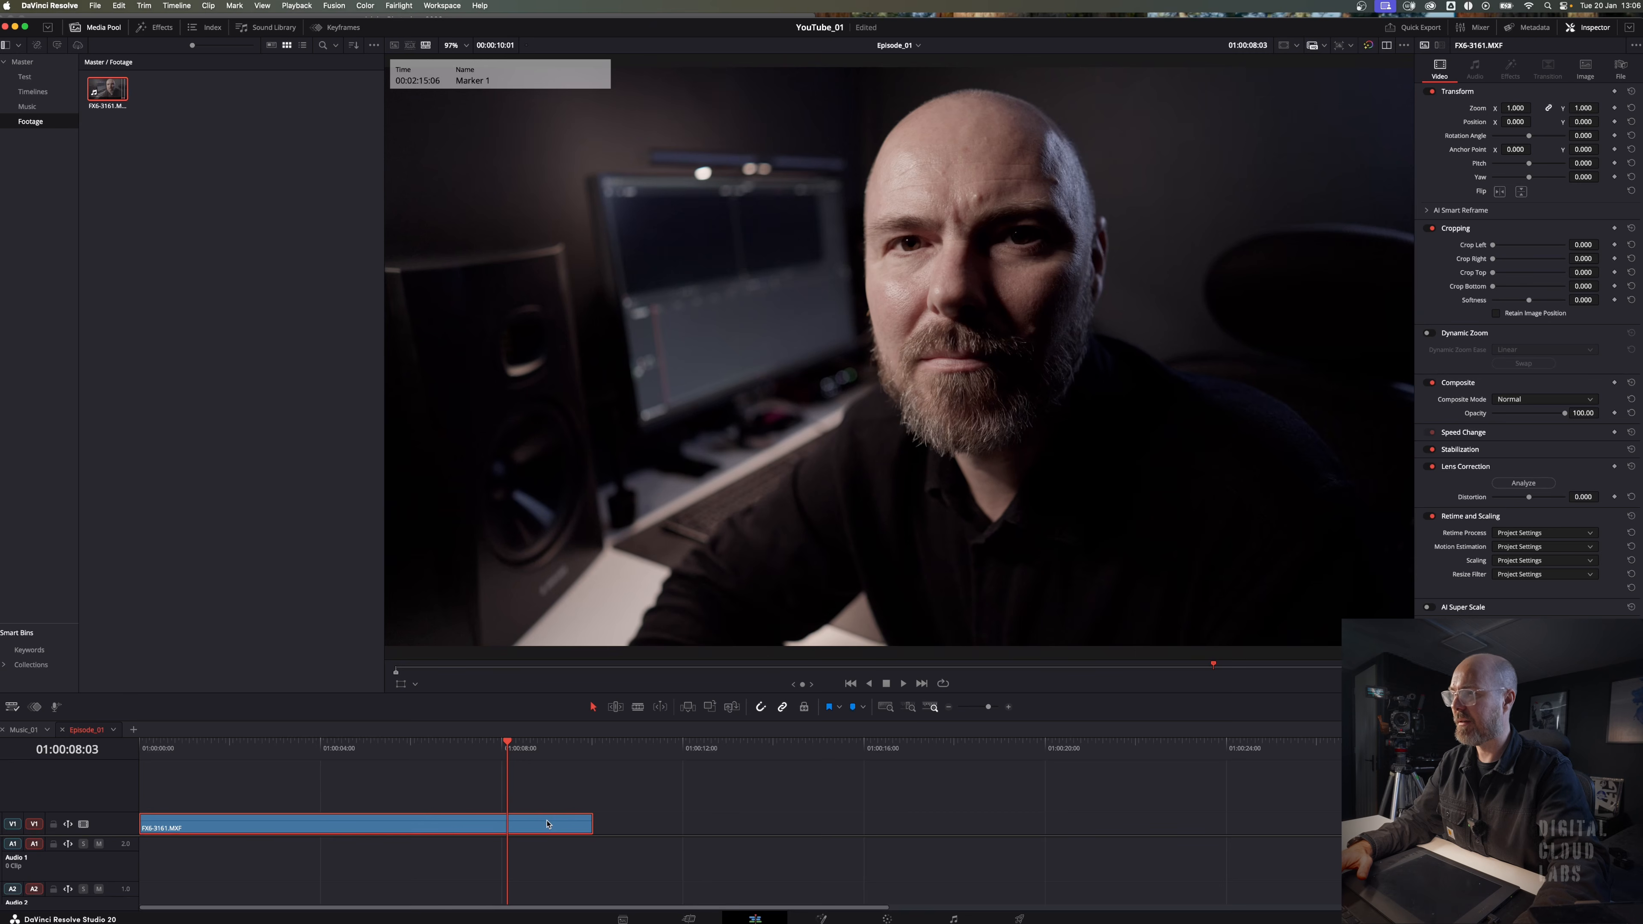
{"action": "left_click_drag", "start_coordinate": [109, 812], "coordinate": [109, 798]}
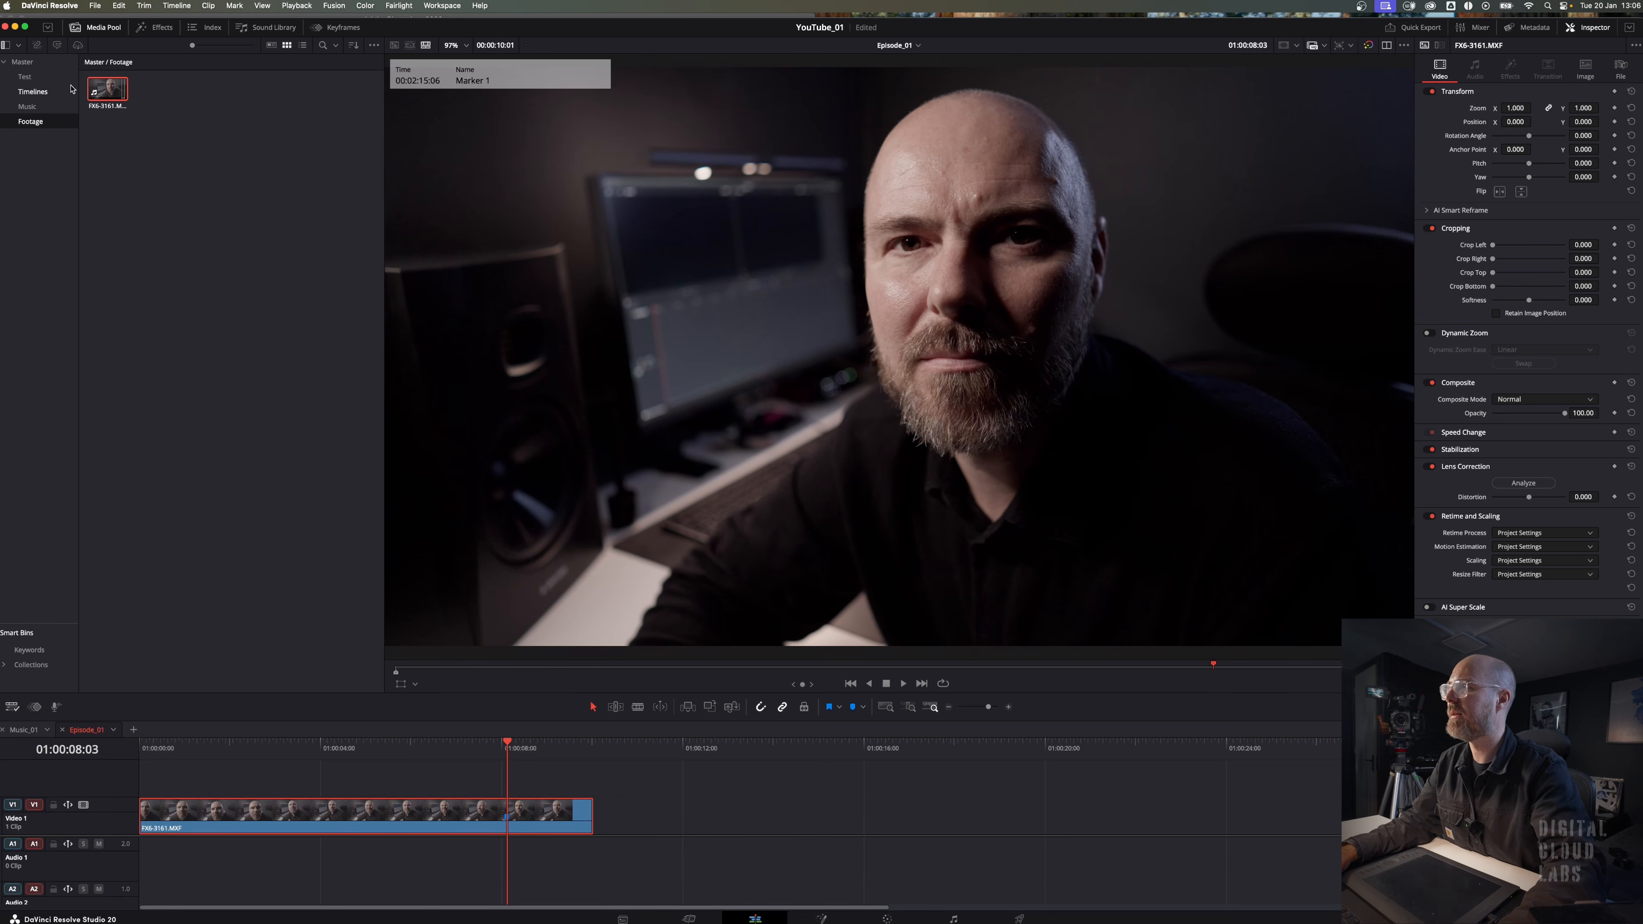
{"action": "left_click", "coordinate": [95, 5]}
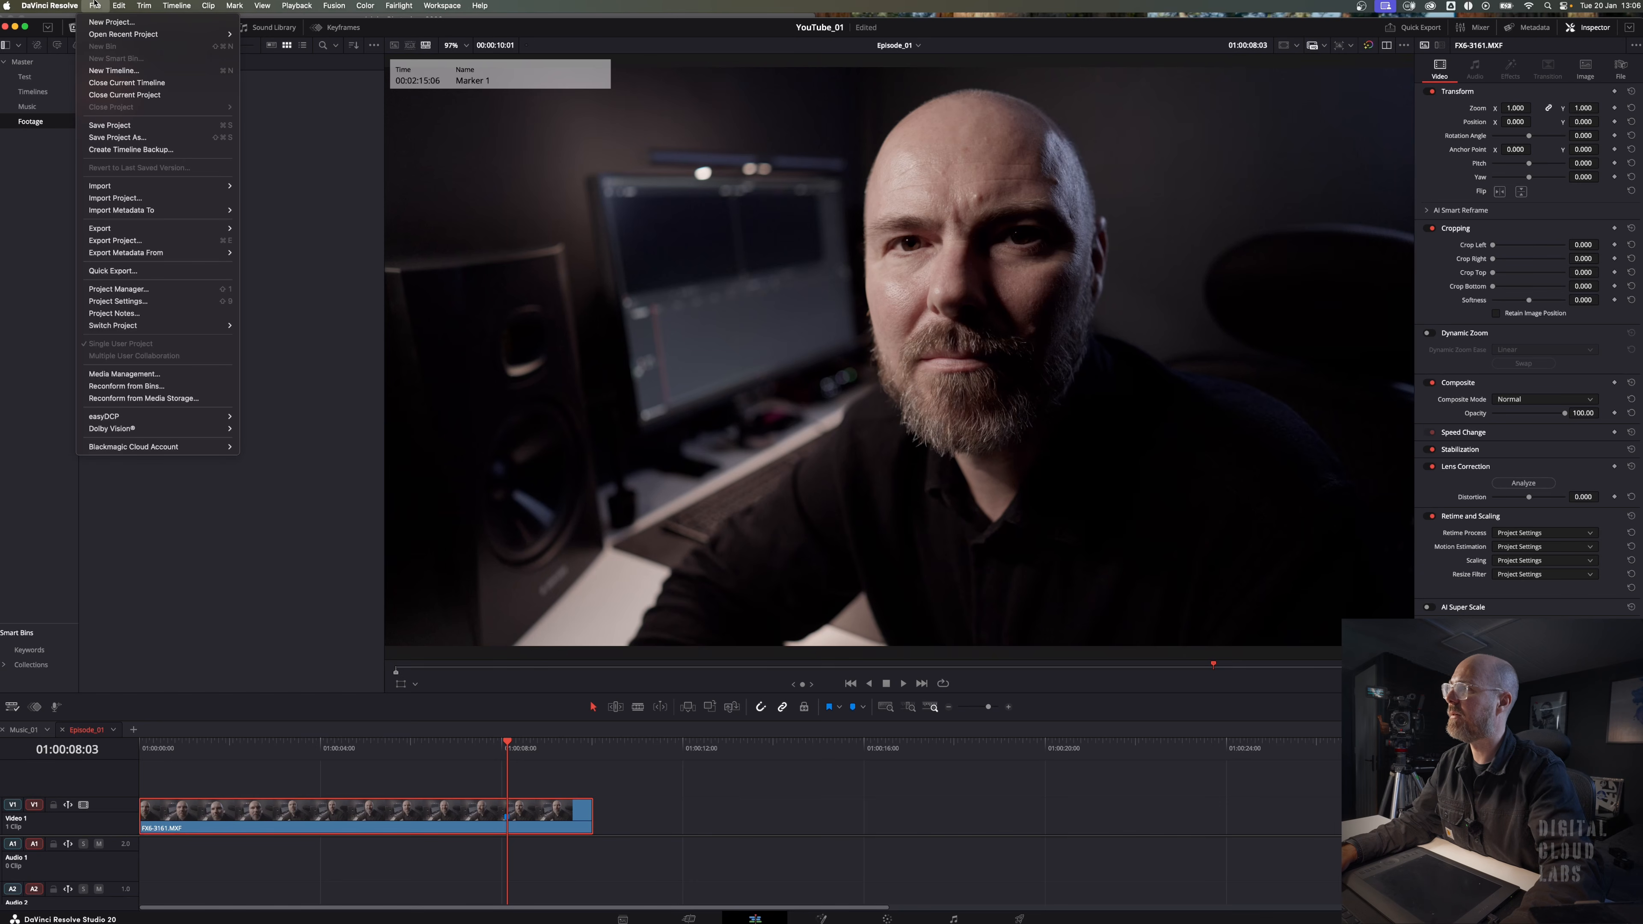
{"action": "mouse_move", "coordinate": [166, 228]}
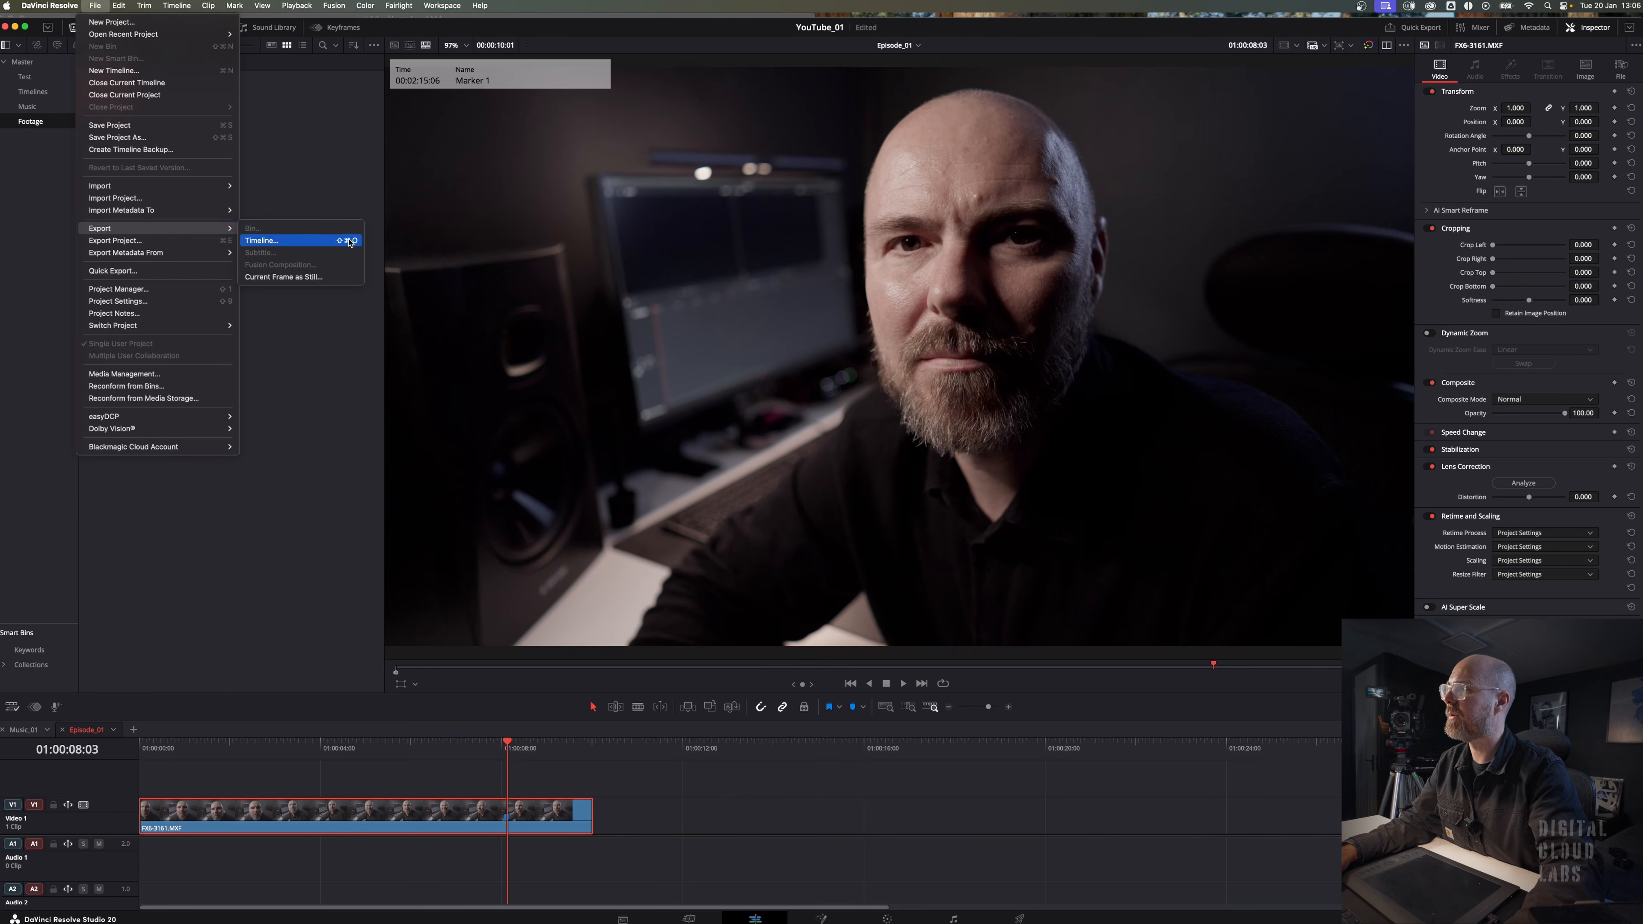
{"action": "left_click", "coordinate": [291, 277]}
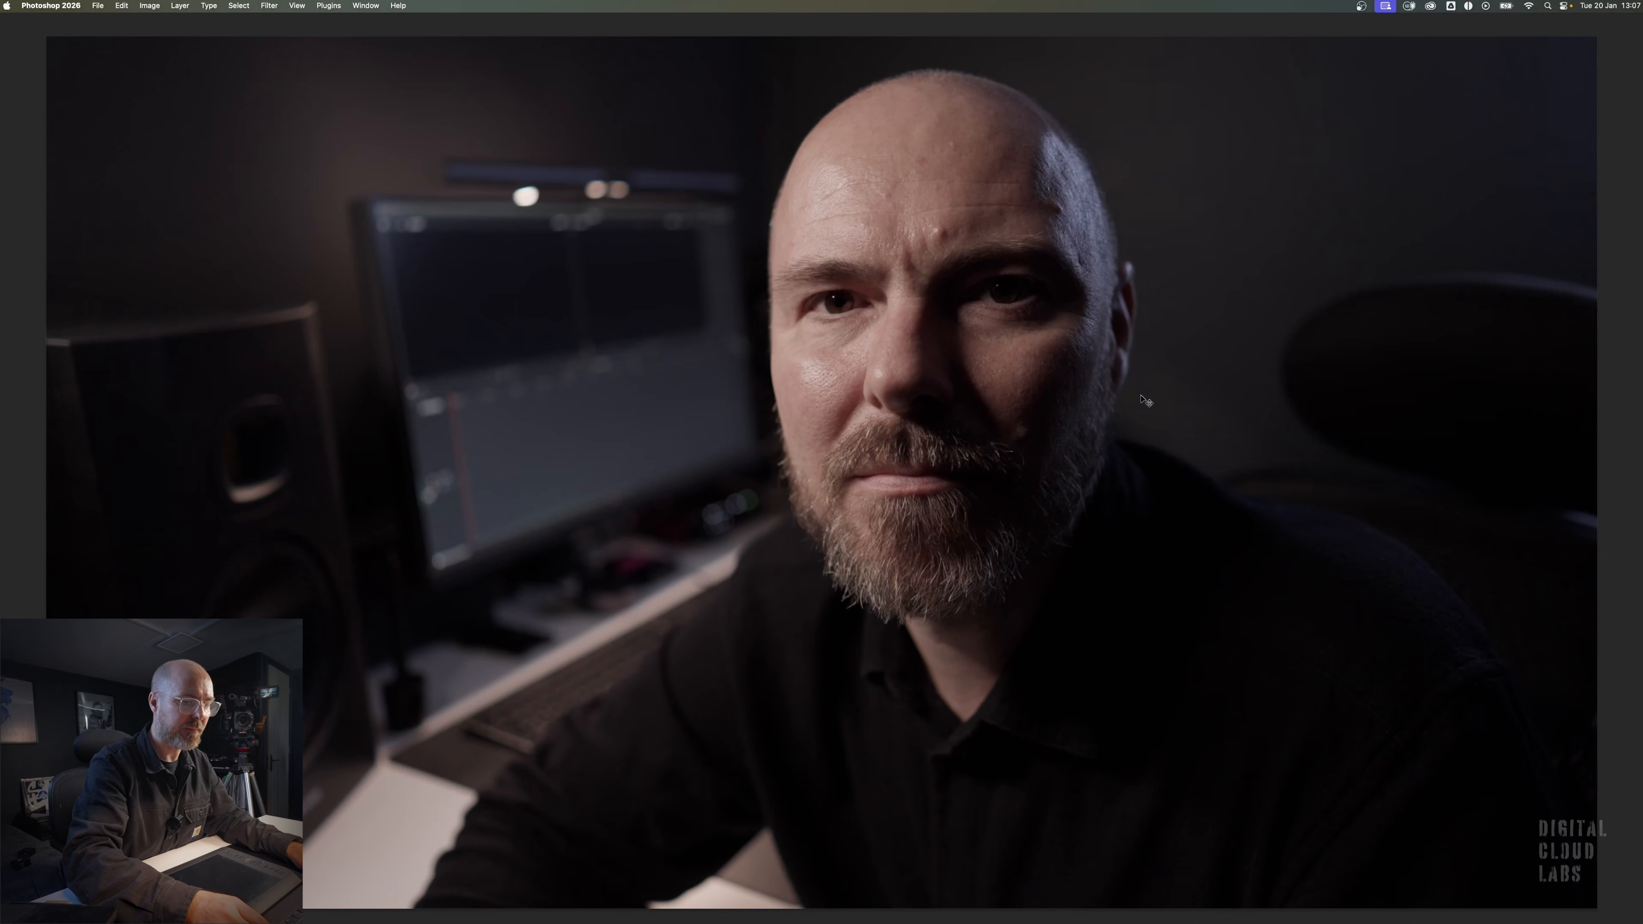
- Switch to Photoshop, show the interface panels over the exported still and draw an elliptical selection around the man's whole head
{"action": "key", "text": "Tab"}
{"action": "left_click_drag", "start_coordinate": [964, 234], "coordinate": [884, 261]}
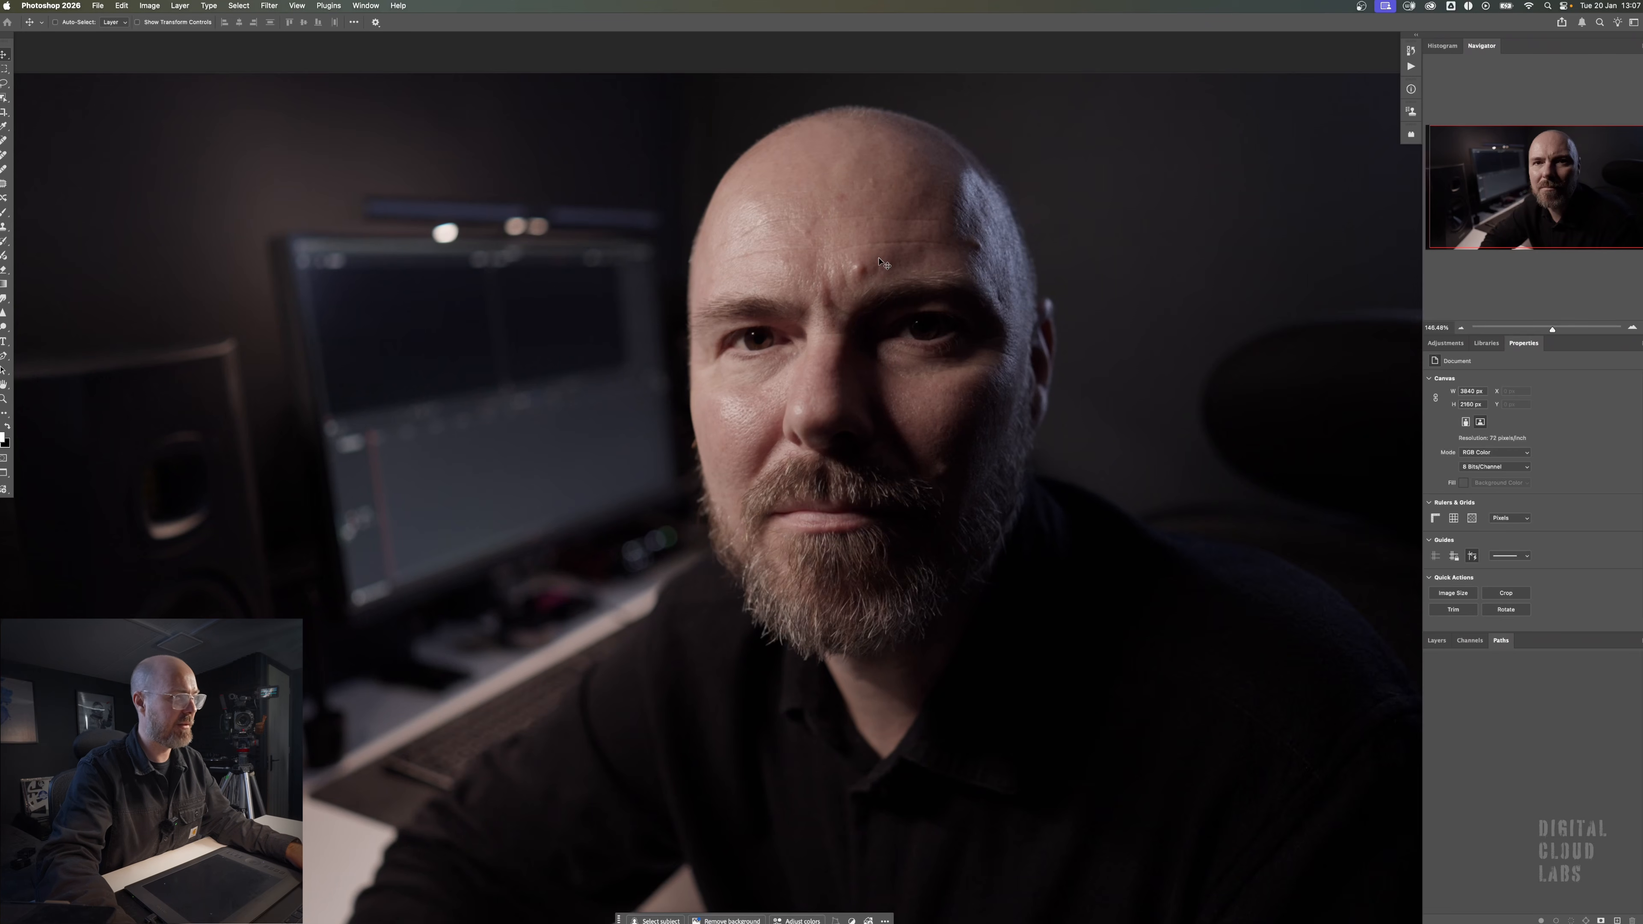
{"action": "left_click", "coordinate": [5, 69]}
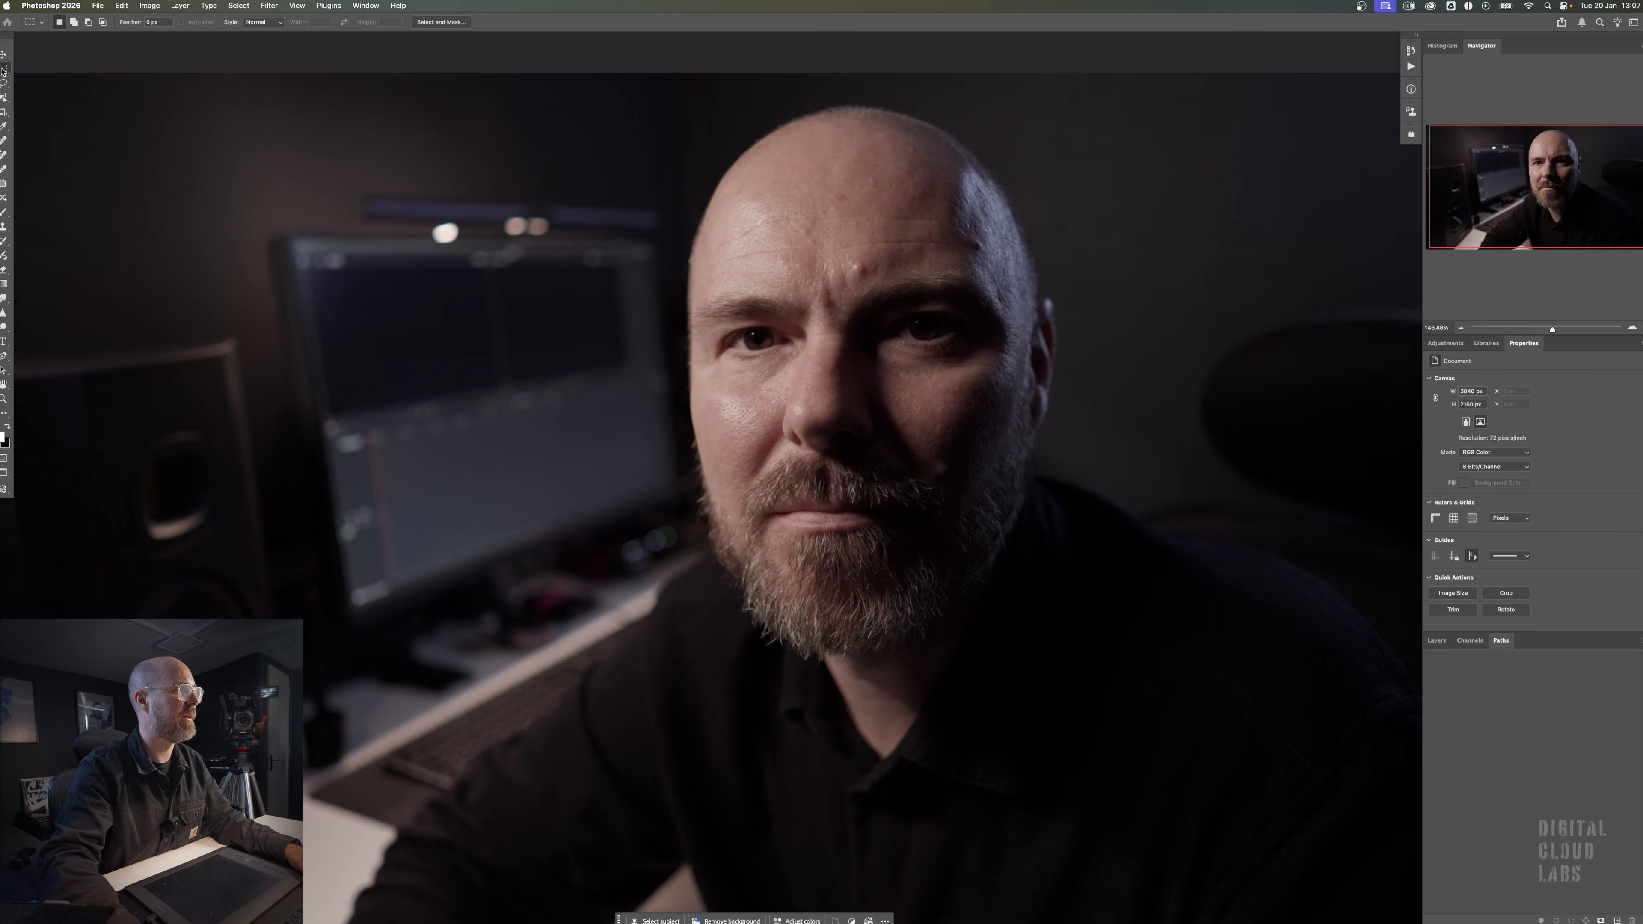
{"action": "left_click", "coordinate": [23, 79]}
{"action": "left_click_drag", "start_coordinate": [849, 375], "coordinate": [1054, 660]}
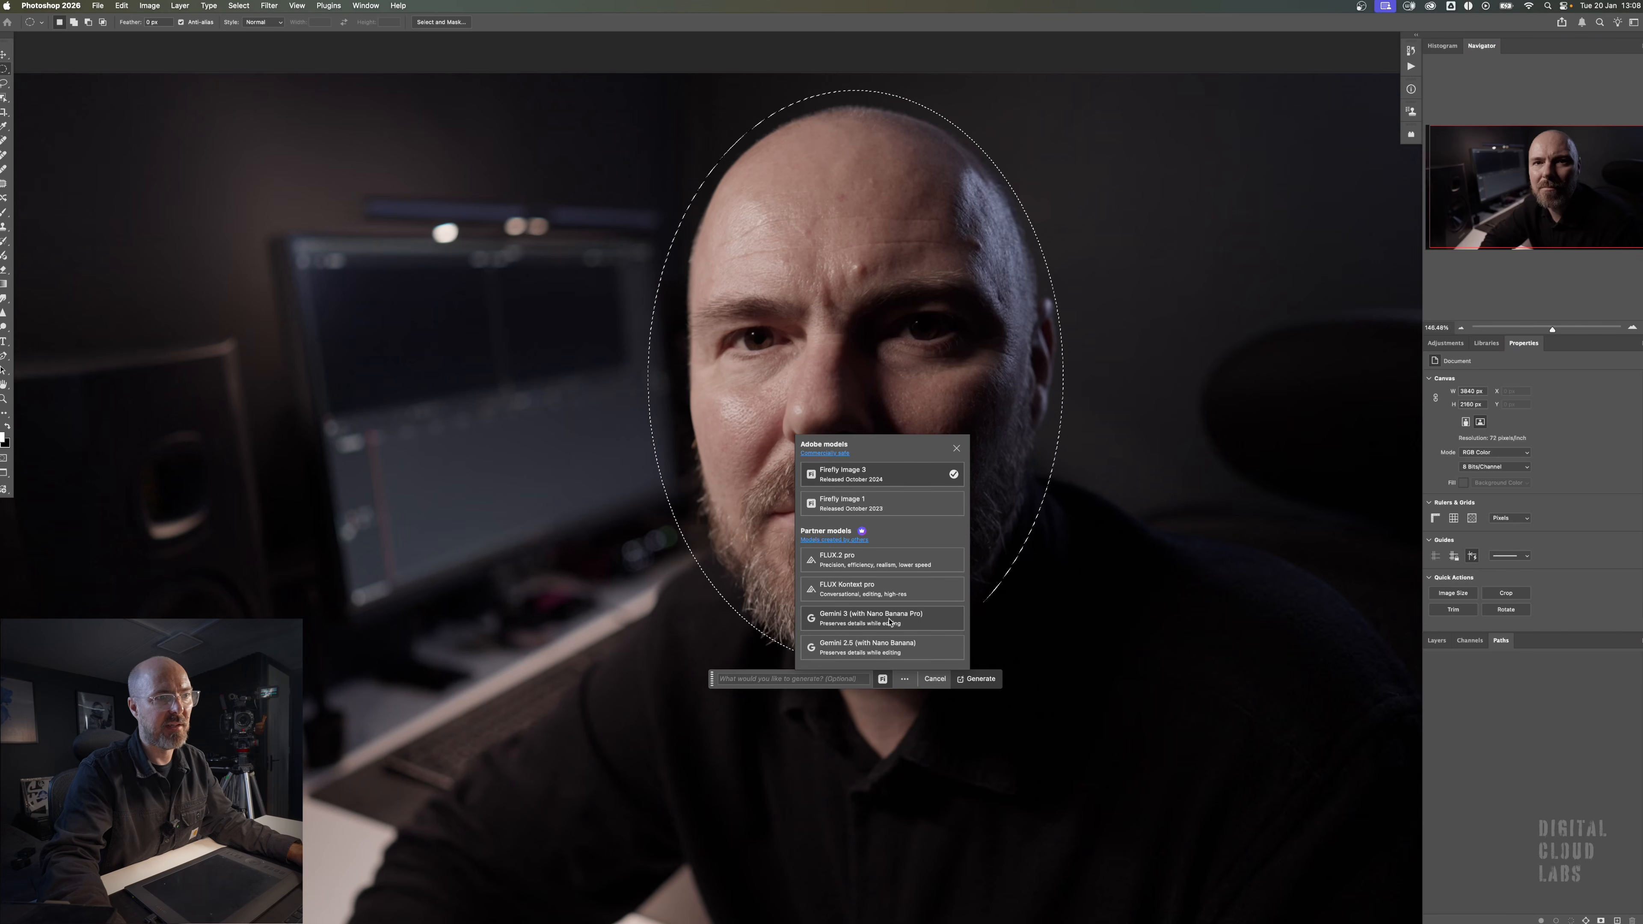
- Generate a fill in the head selection with Gemini 3 (with Nano Banana Pro) using the prompt "Add burns to the skin texture"
{"action": "left_click", "coordinate": [777, 680]}
{"action": "type", "text": "A"}
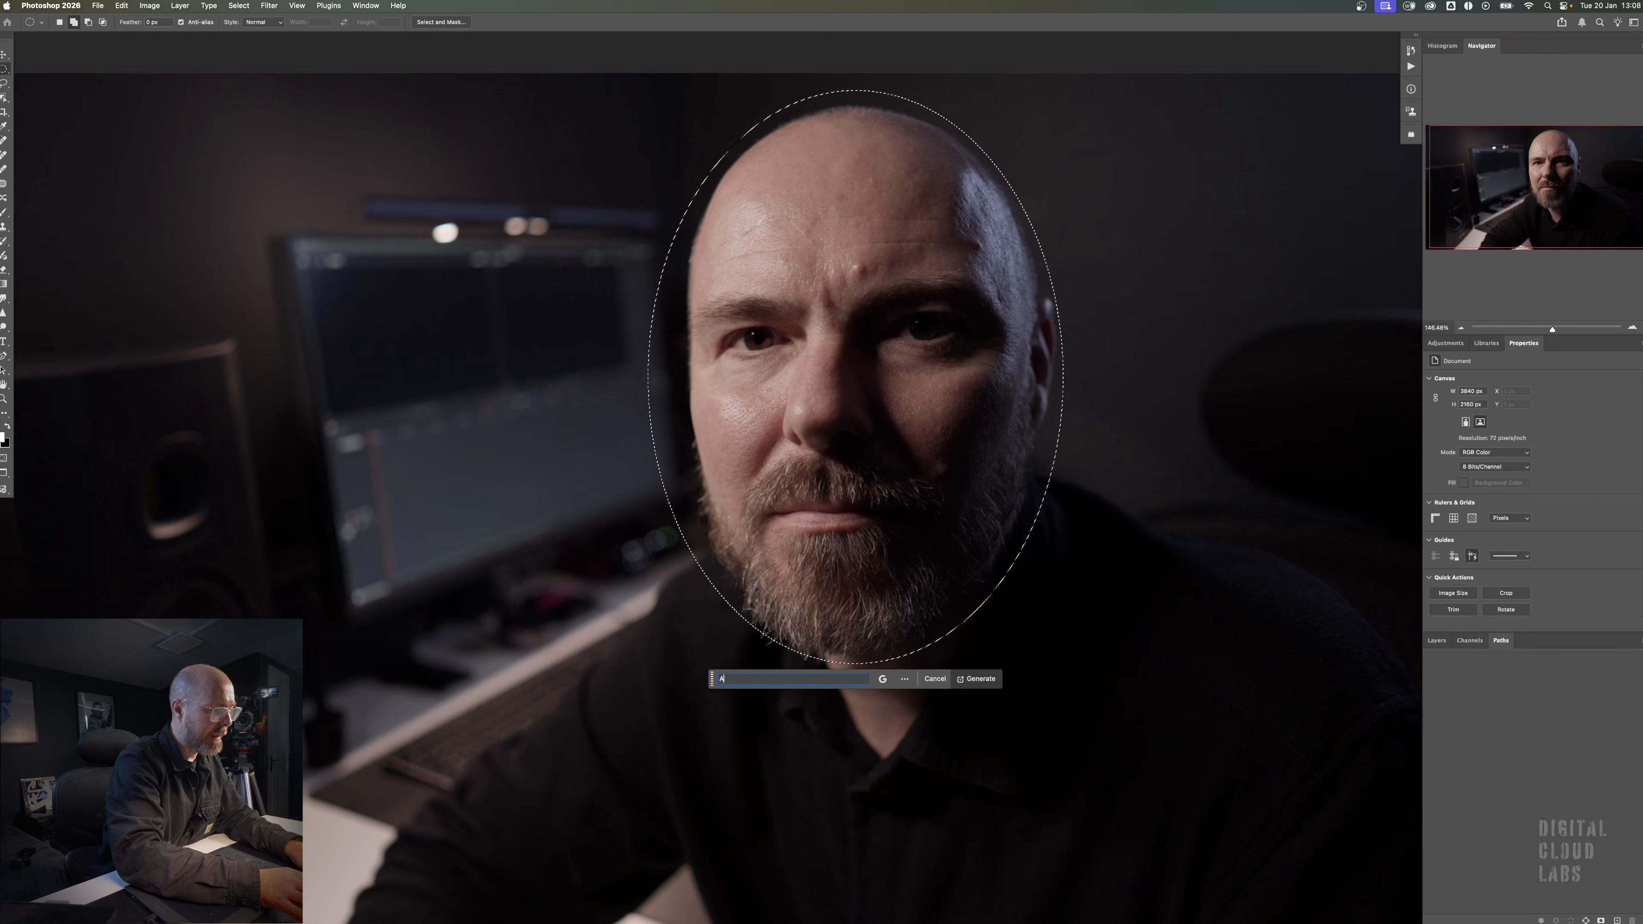
{"action": "type", "text": "dd burns"}
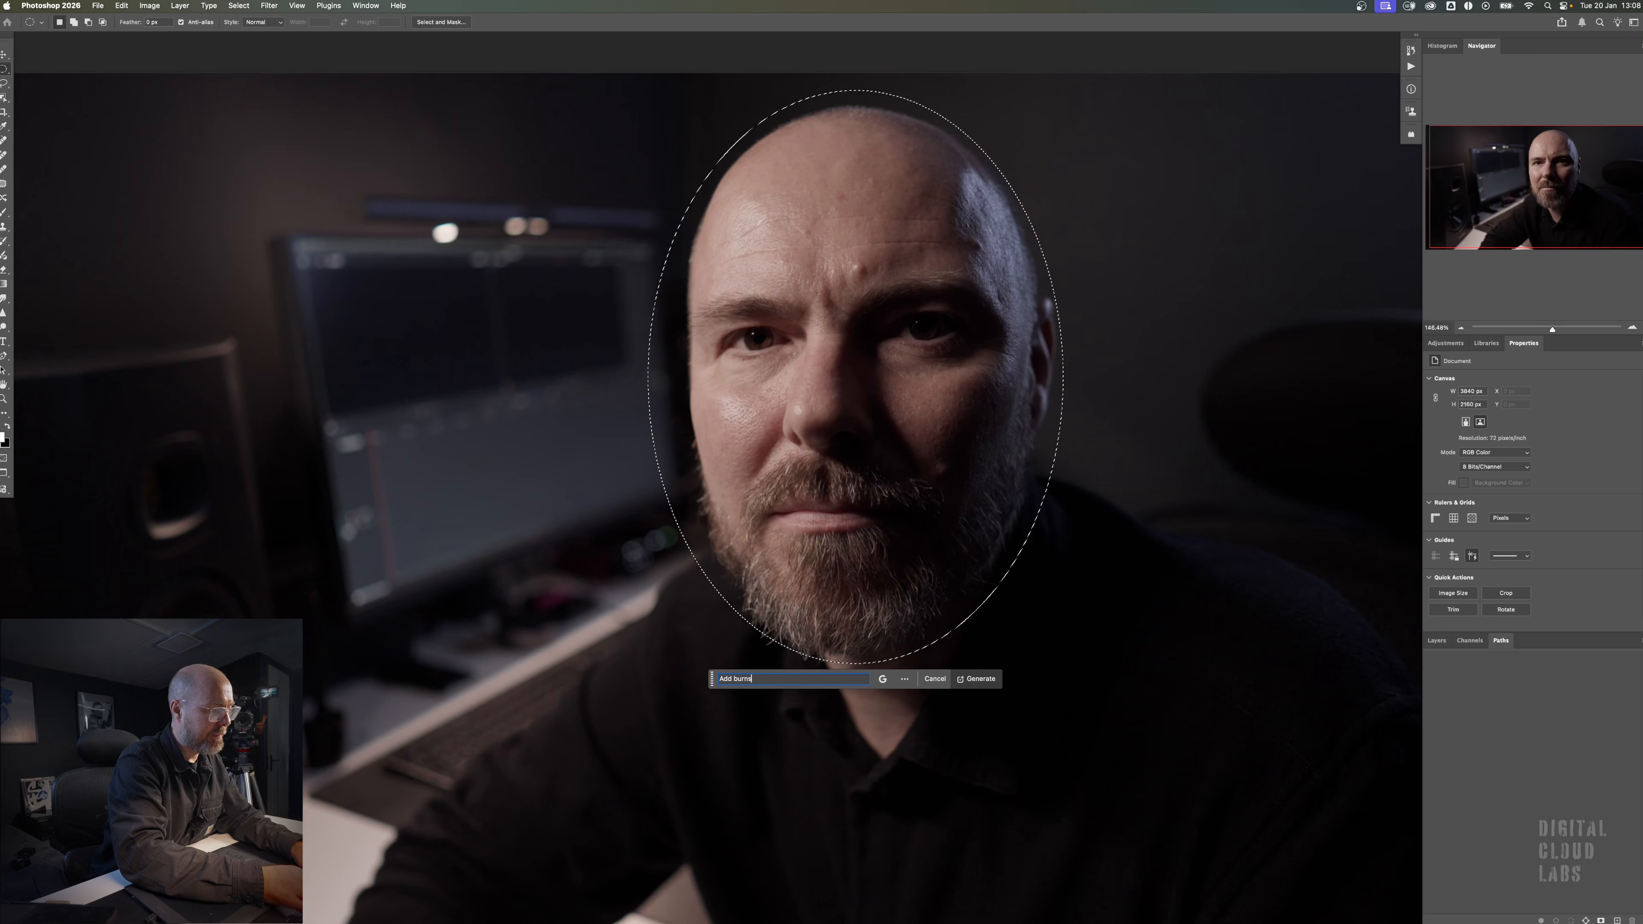
{"action": "type", "text": " to the skin texture"}
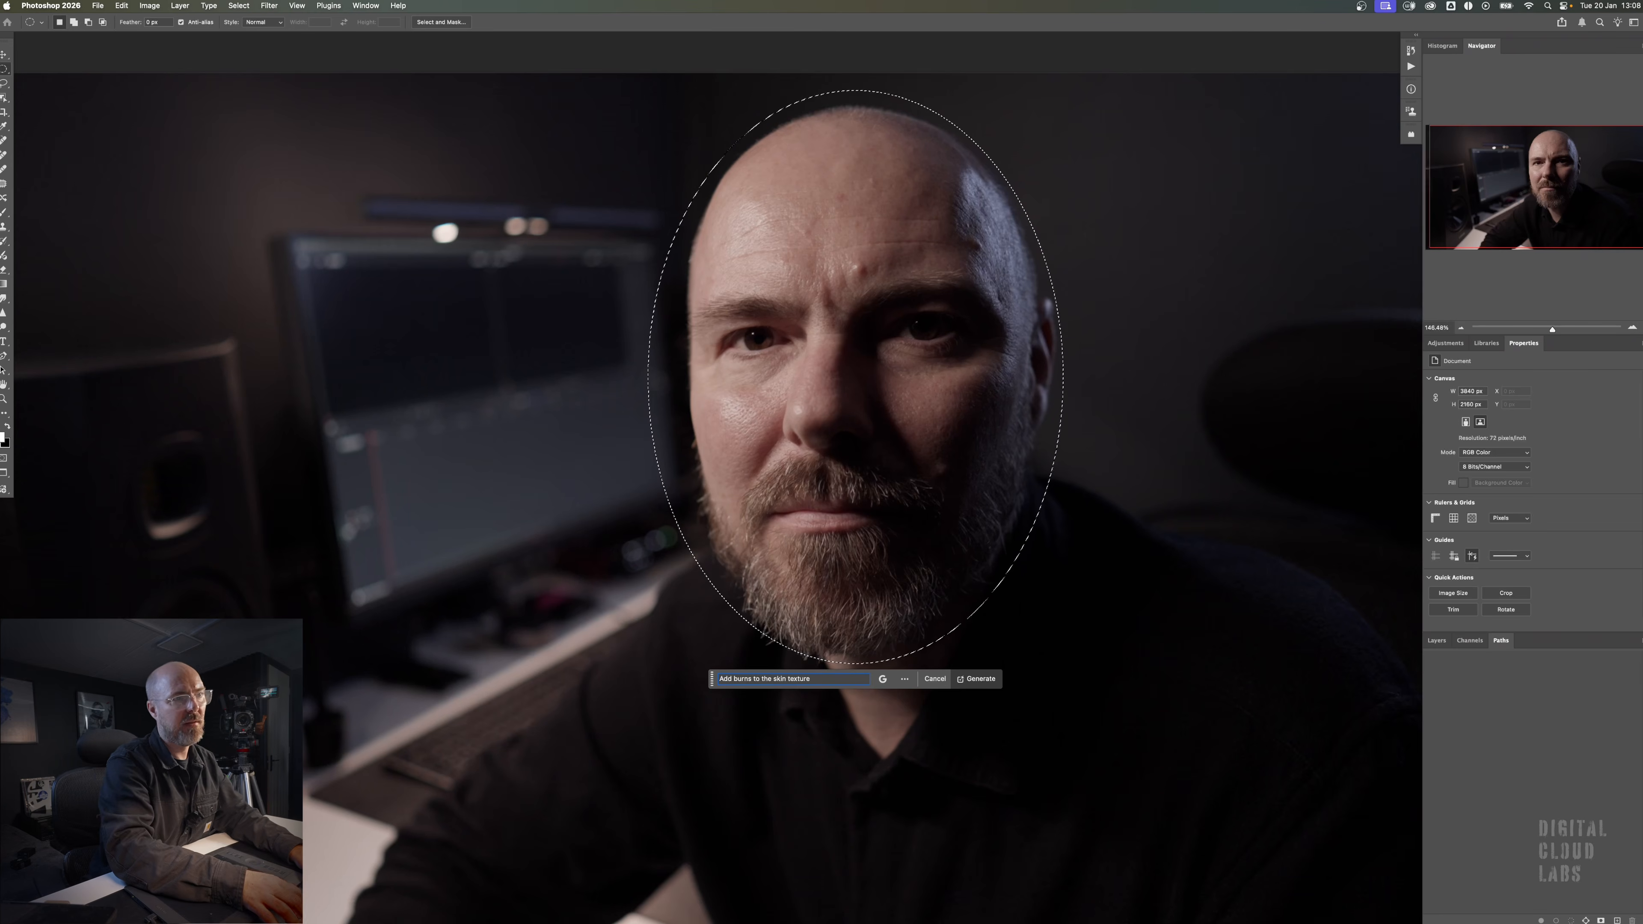
{"action": "key", "text": "Return"}
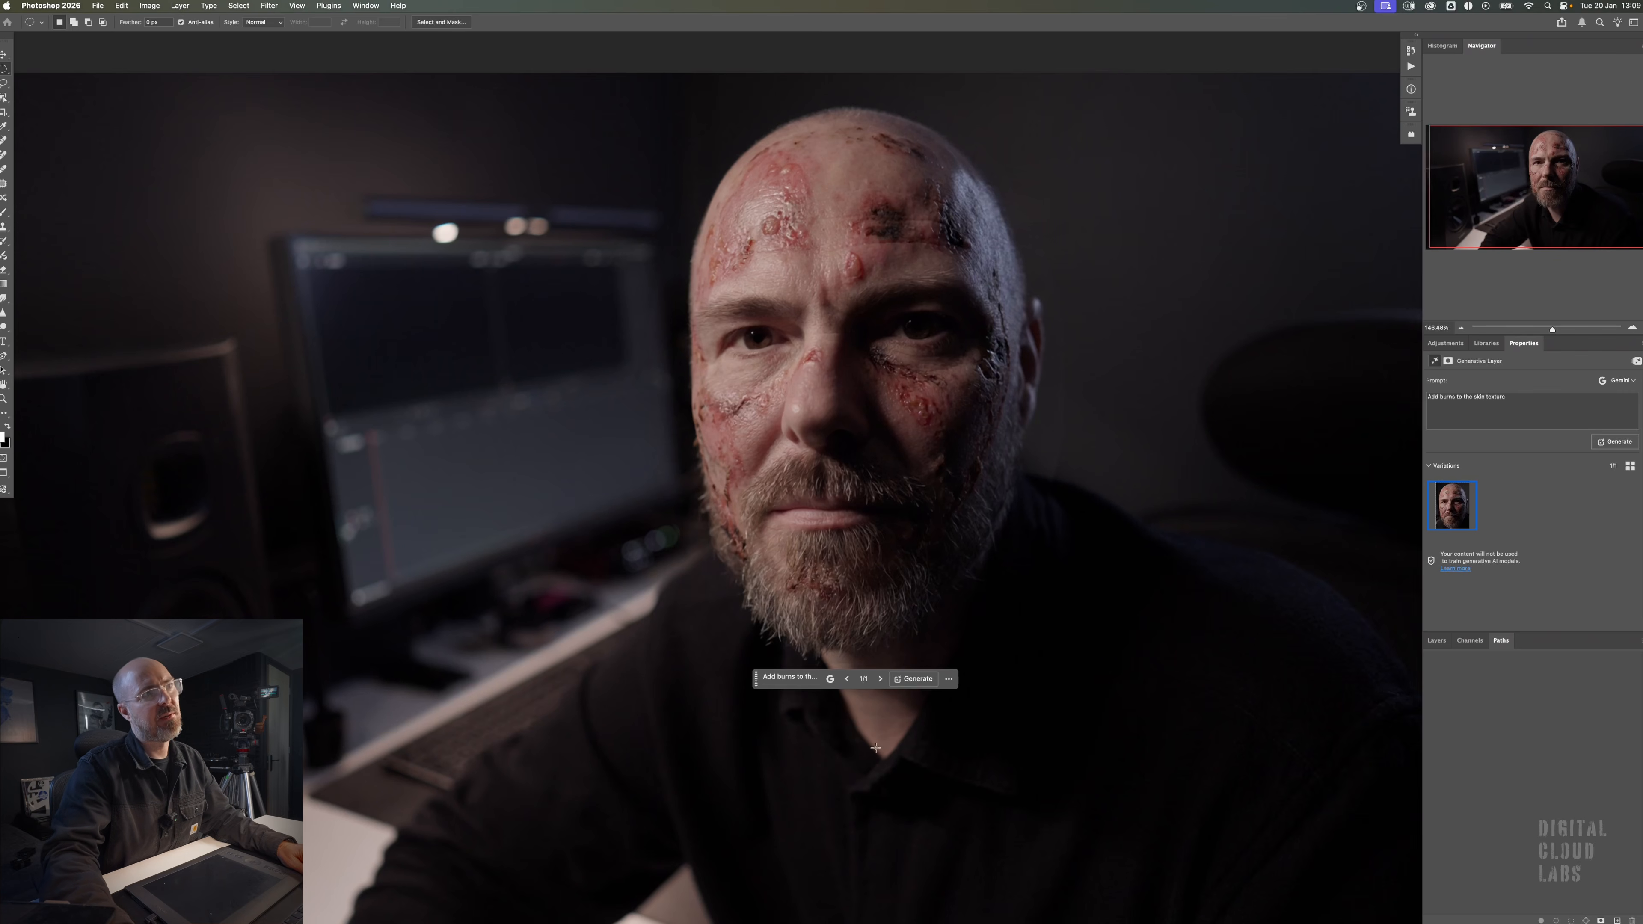
- Show the layer list and compare the face with and without the generated burns layer
{"action": "left_click", "coordinate": [1437, 641]}
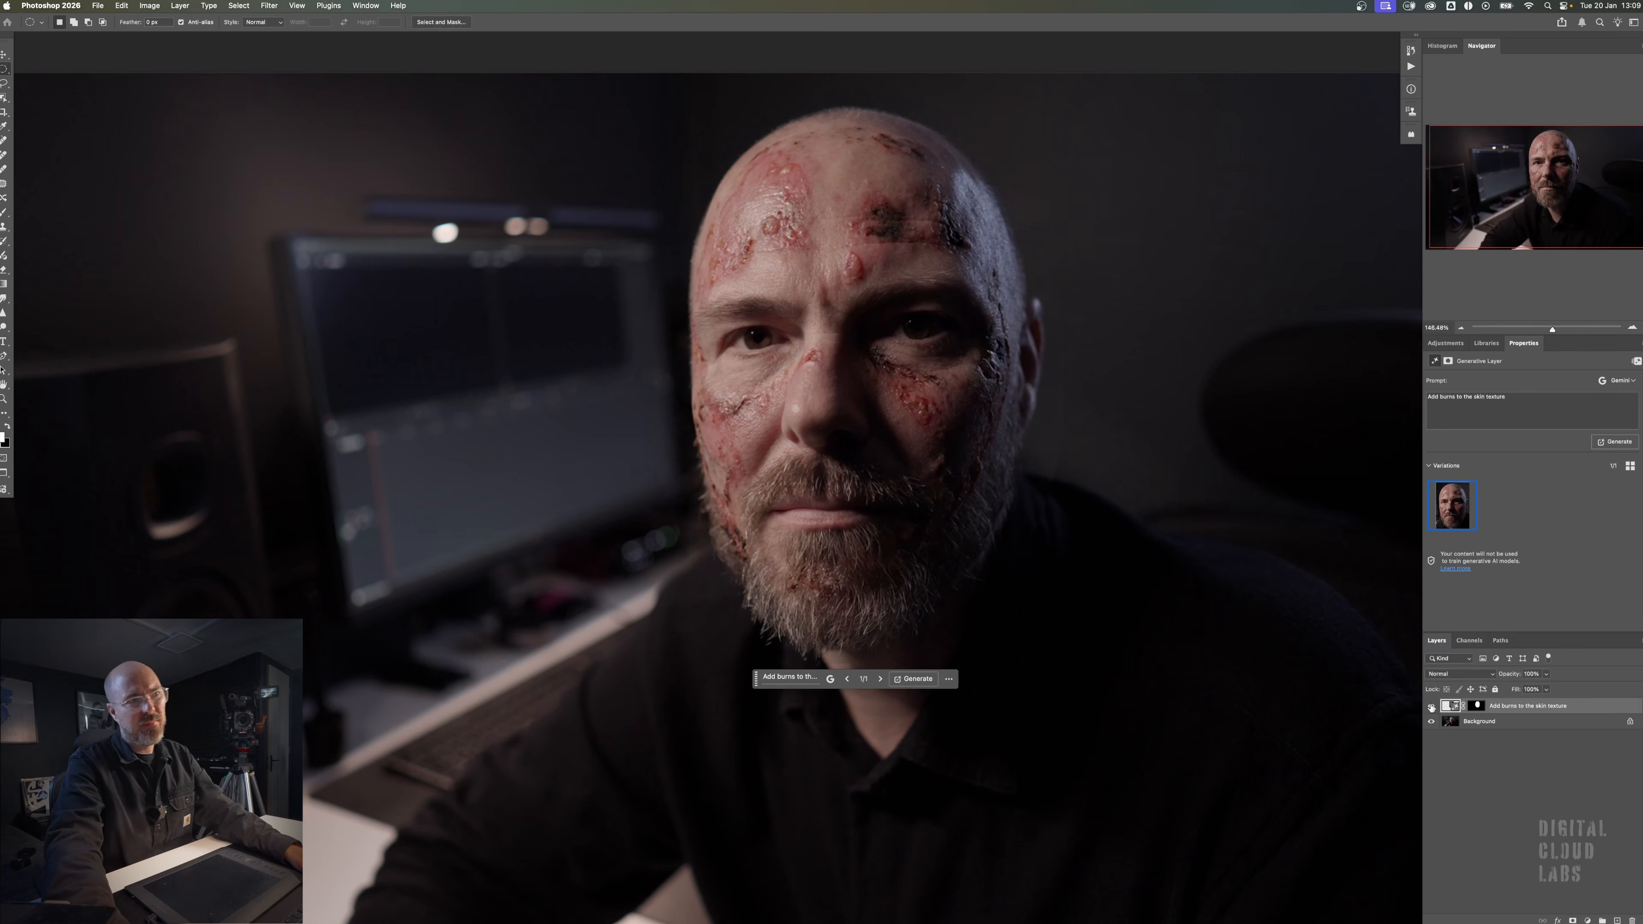
{"action": "left_click", "coordinate": [1432, 707]}
{"action": "left_click", "coordinate": [1432, 706]}
{"action": "left_click", "coordinate": [1432, 706]}
{"action": "left_click", "coordinate": [1432, 706]}
{"action": "left_click", "coordinate": [1432, 707]}
{"action": "left_click", "coordinate": [1432, 706]}
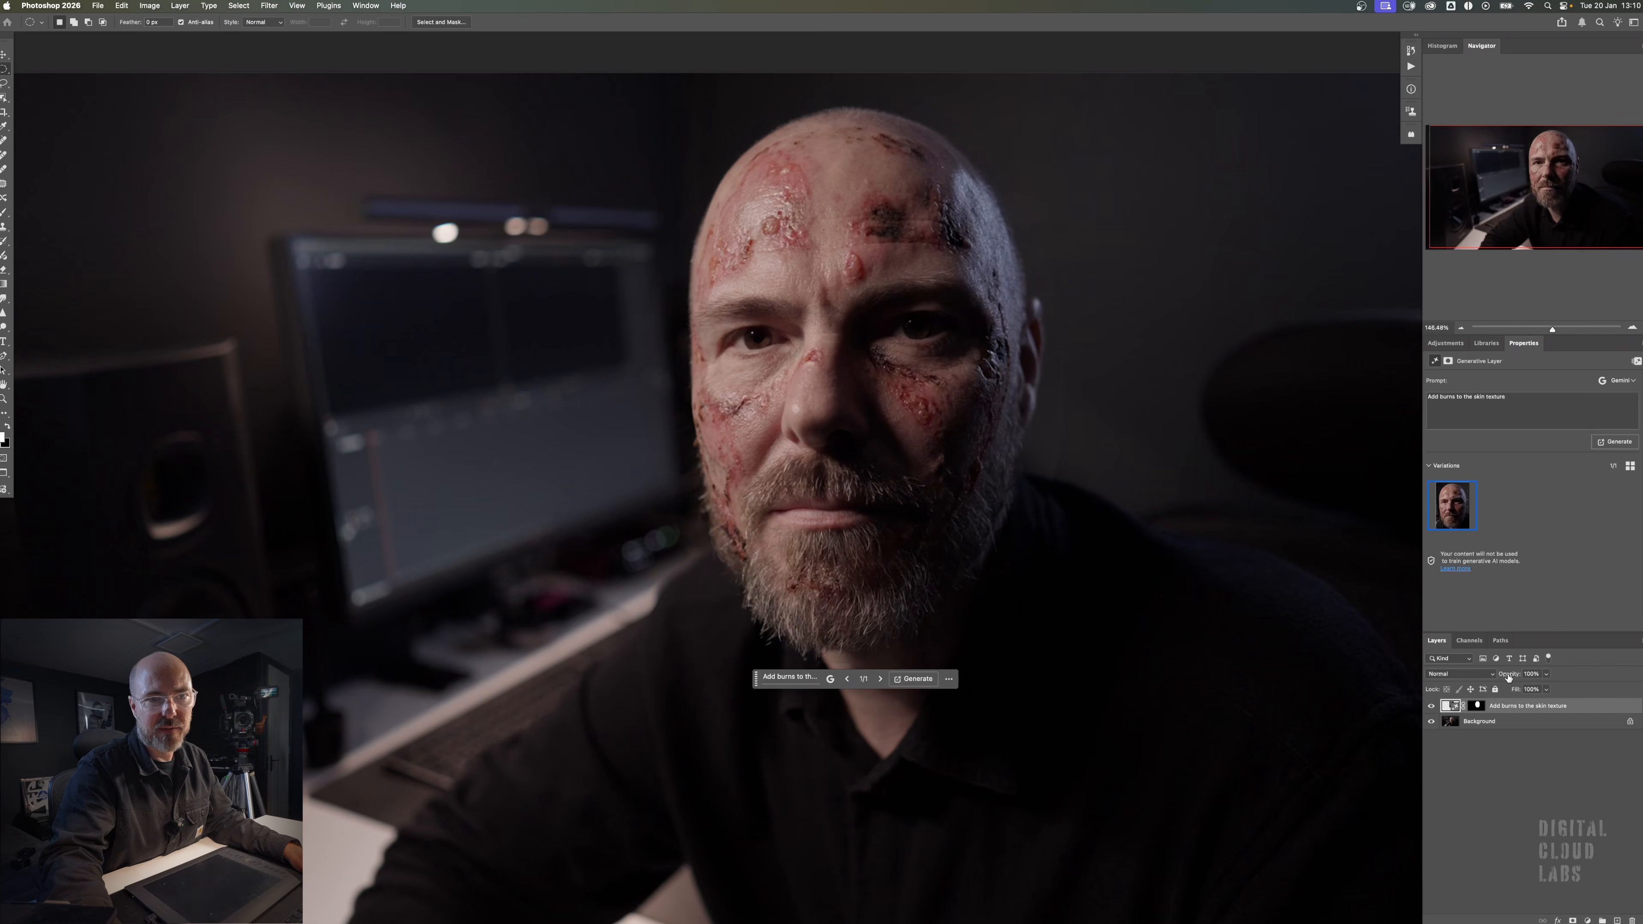
- Set the burns layer to 50% opacity and stretch it to about 104% width so it aligns with the original face
{"action": "key", "text": "5"}
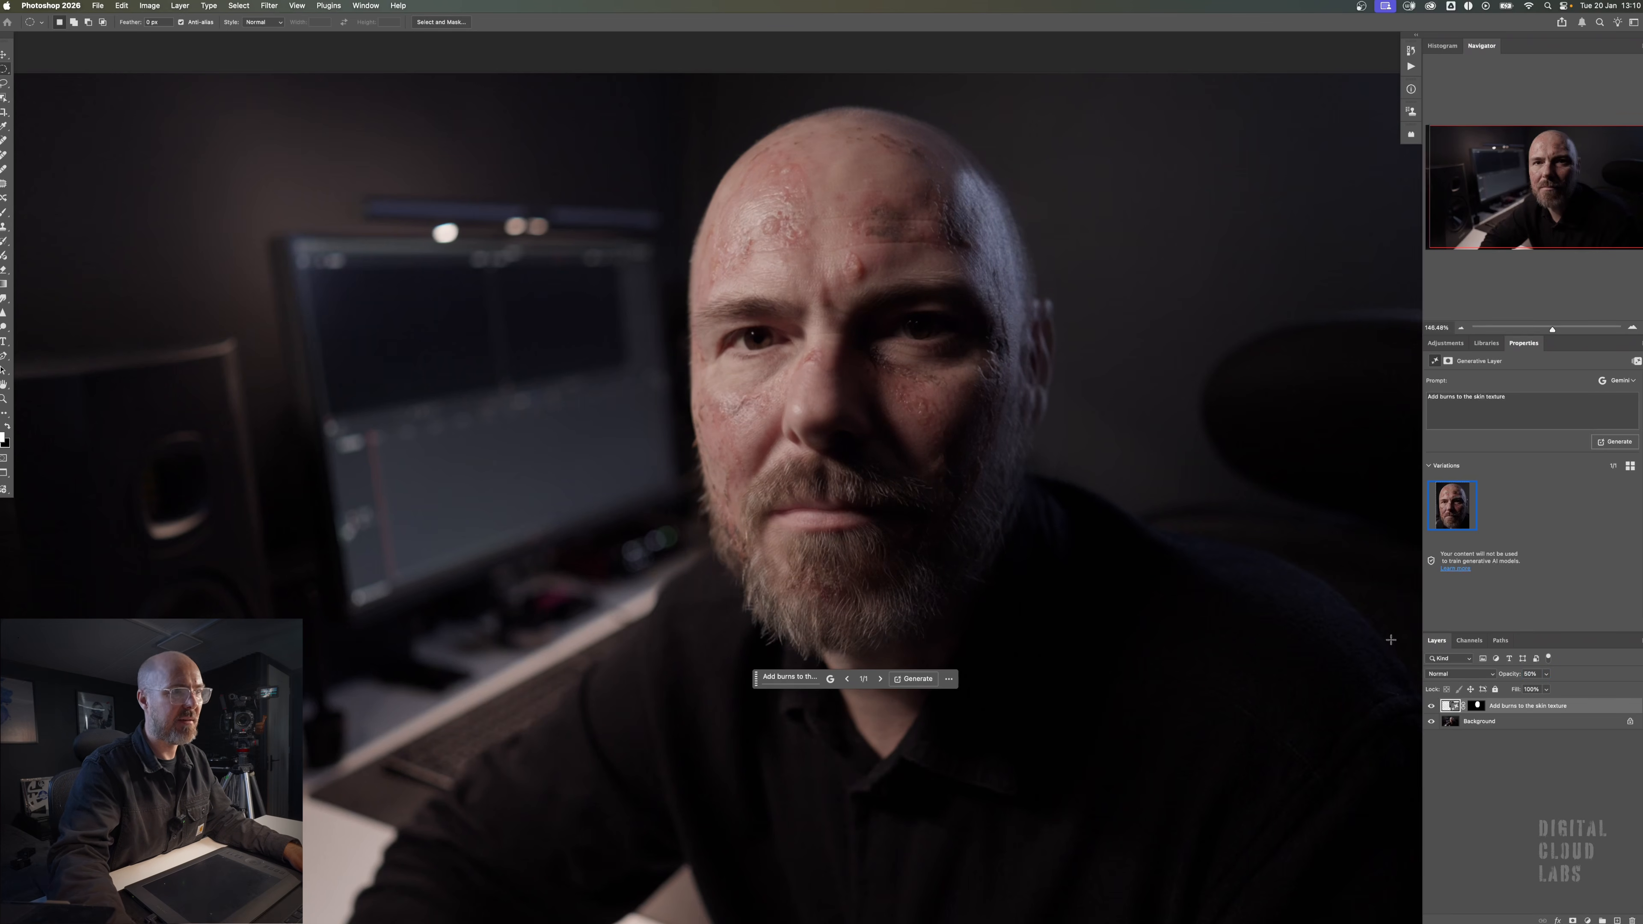
{"action": "key", "text": "super+t"}
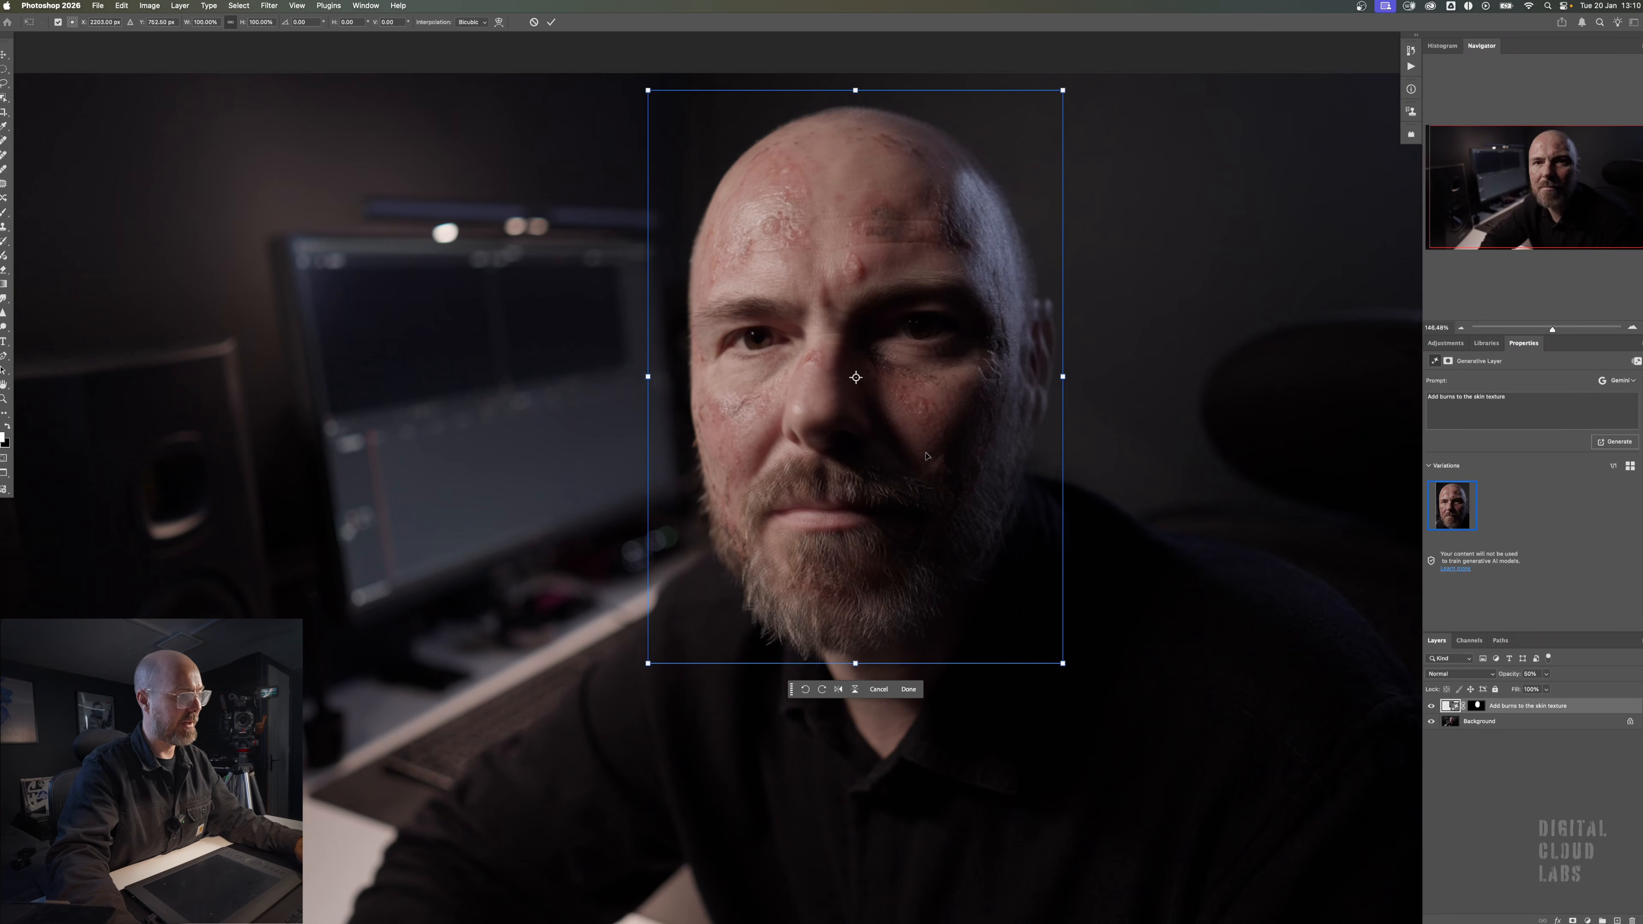
{"action": "left_click_drag", "start_coordinate": [1063, 376], "coordinate": [1076, 376]}
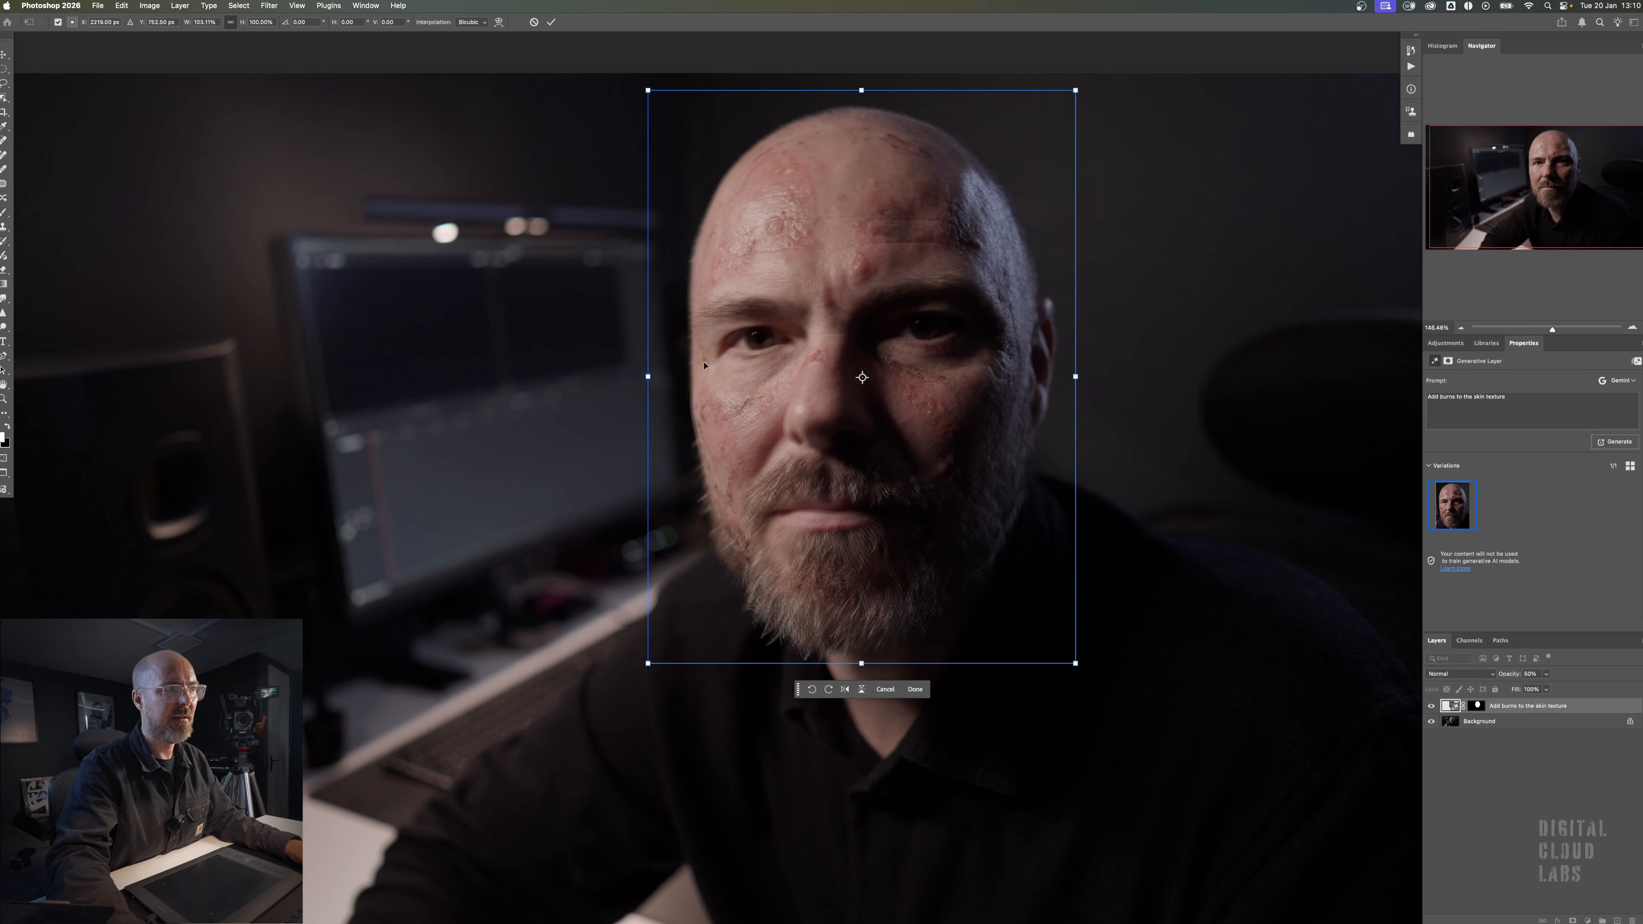
{"action": "left_click_drag", "start_coordinate": [649, 377], "coordinate": [642, 380]}
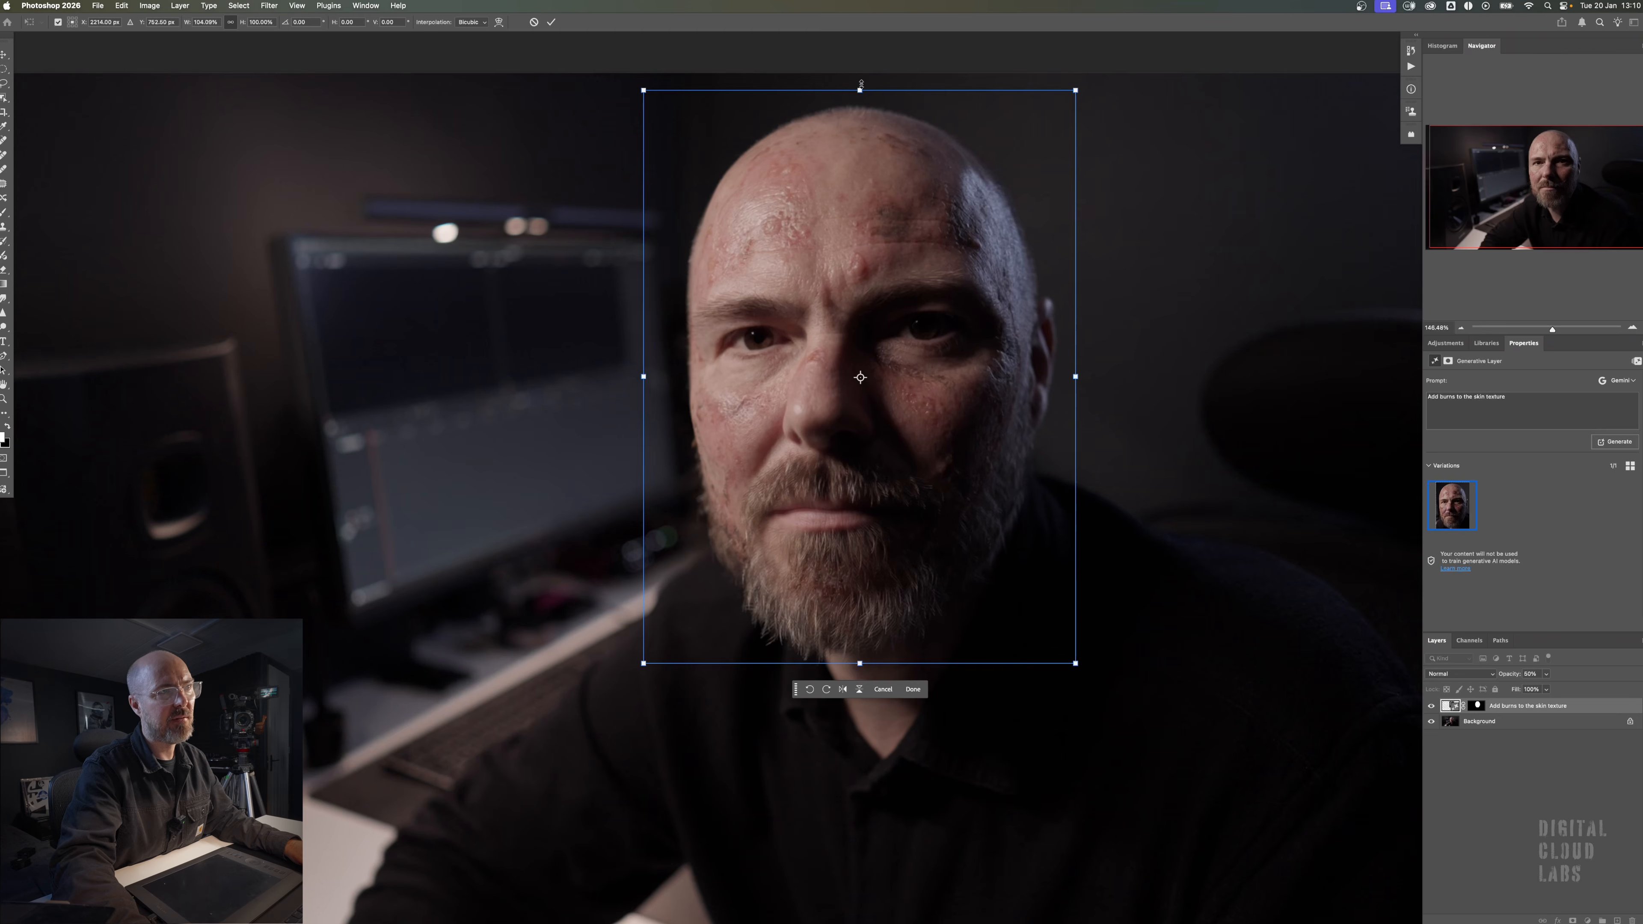
{"action": "left_click_drag", "start_coordinate": [859, 90], "coordinate": [860, 91]}
{"action": "key", "text": "Return"}
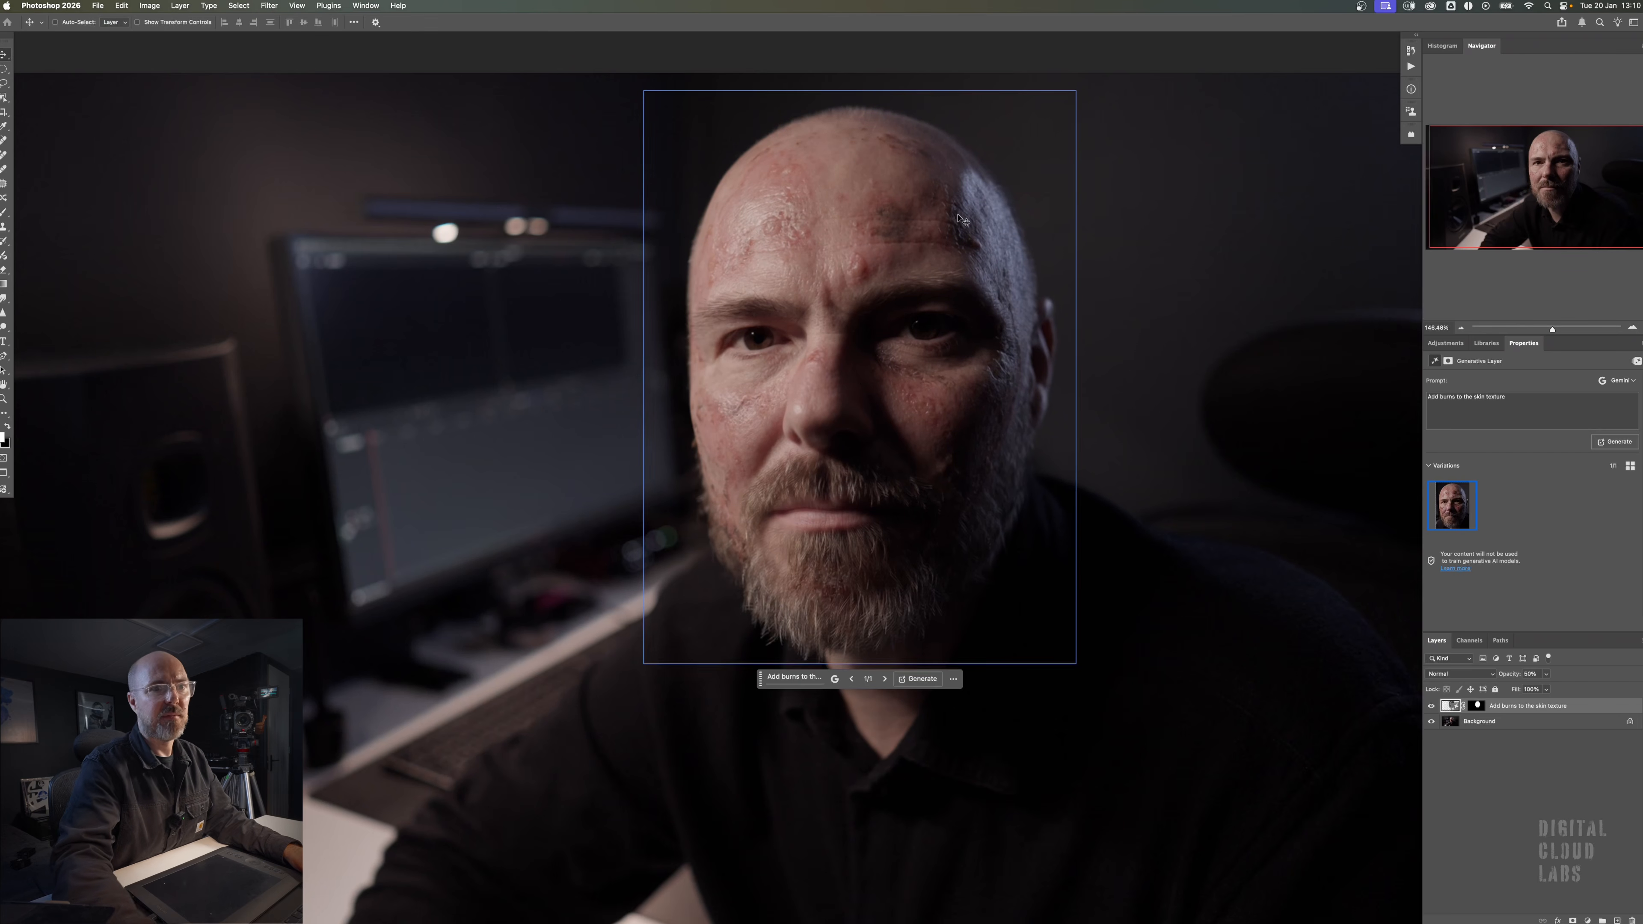
- Set the burns layer's opacity to 100% and compare the aligned face with the original
{"action": "left_click_drag", "start_coordinate": [1608, 670], "coordinate": [1609, 670]}
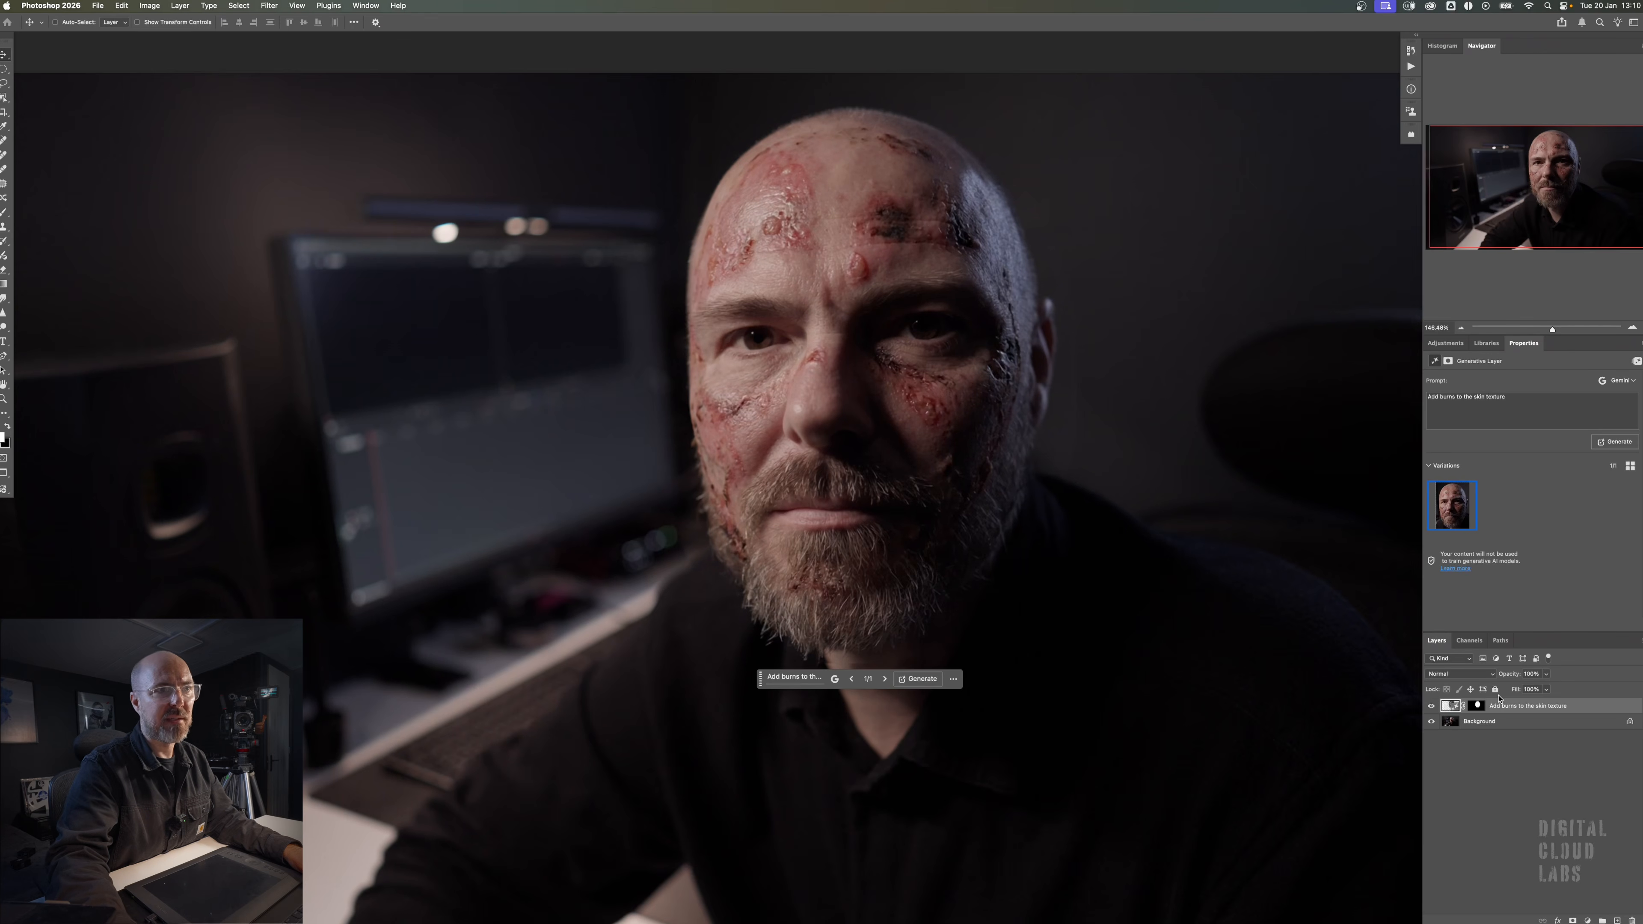
{"action": "left_click", "coordinate": [1431, 706]}
{"action": "left_click", "coordinate": [1431, 706]}
{"action": "left_click", "coordinate": [1431, 706]}
{"action": "left_click", "coordinate": [1431, 706]}
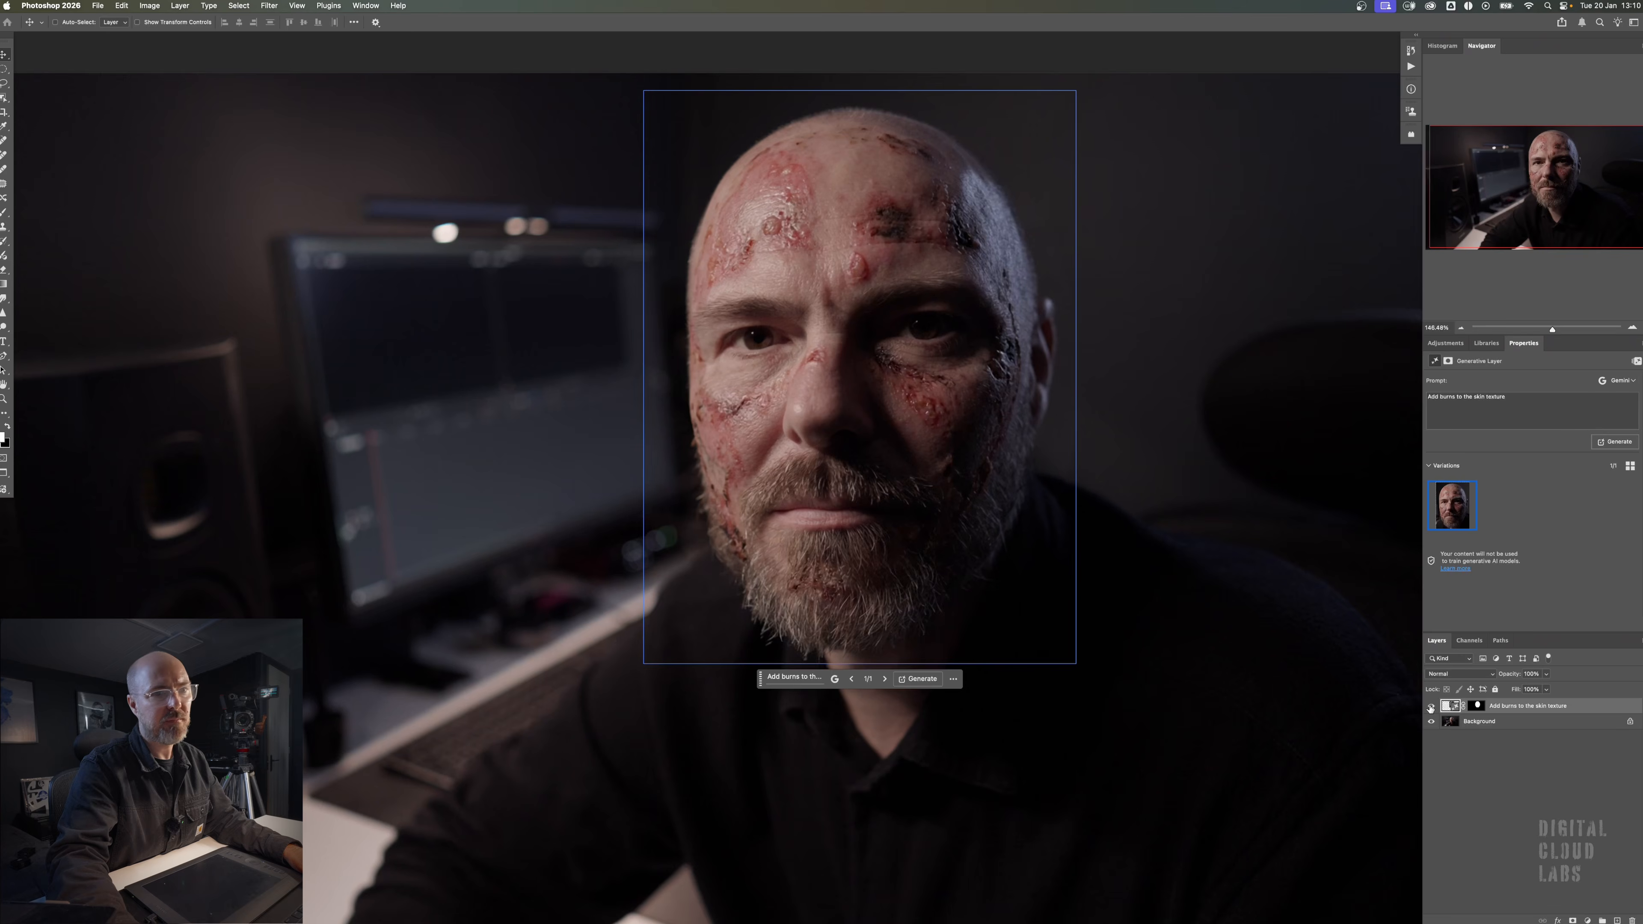
- Choose the Brush tool, hide the Background layer and select the burns layer's mask for painting
{"action": "key", "text": "b"}
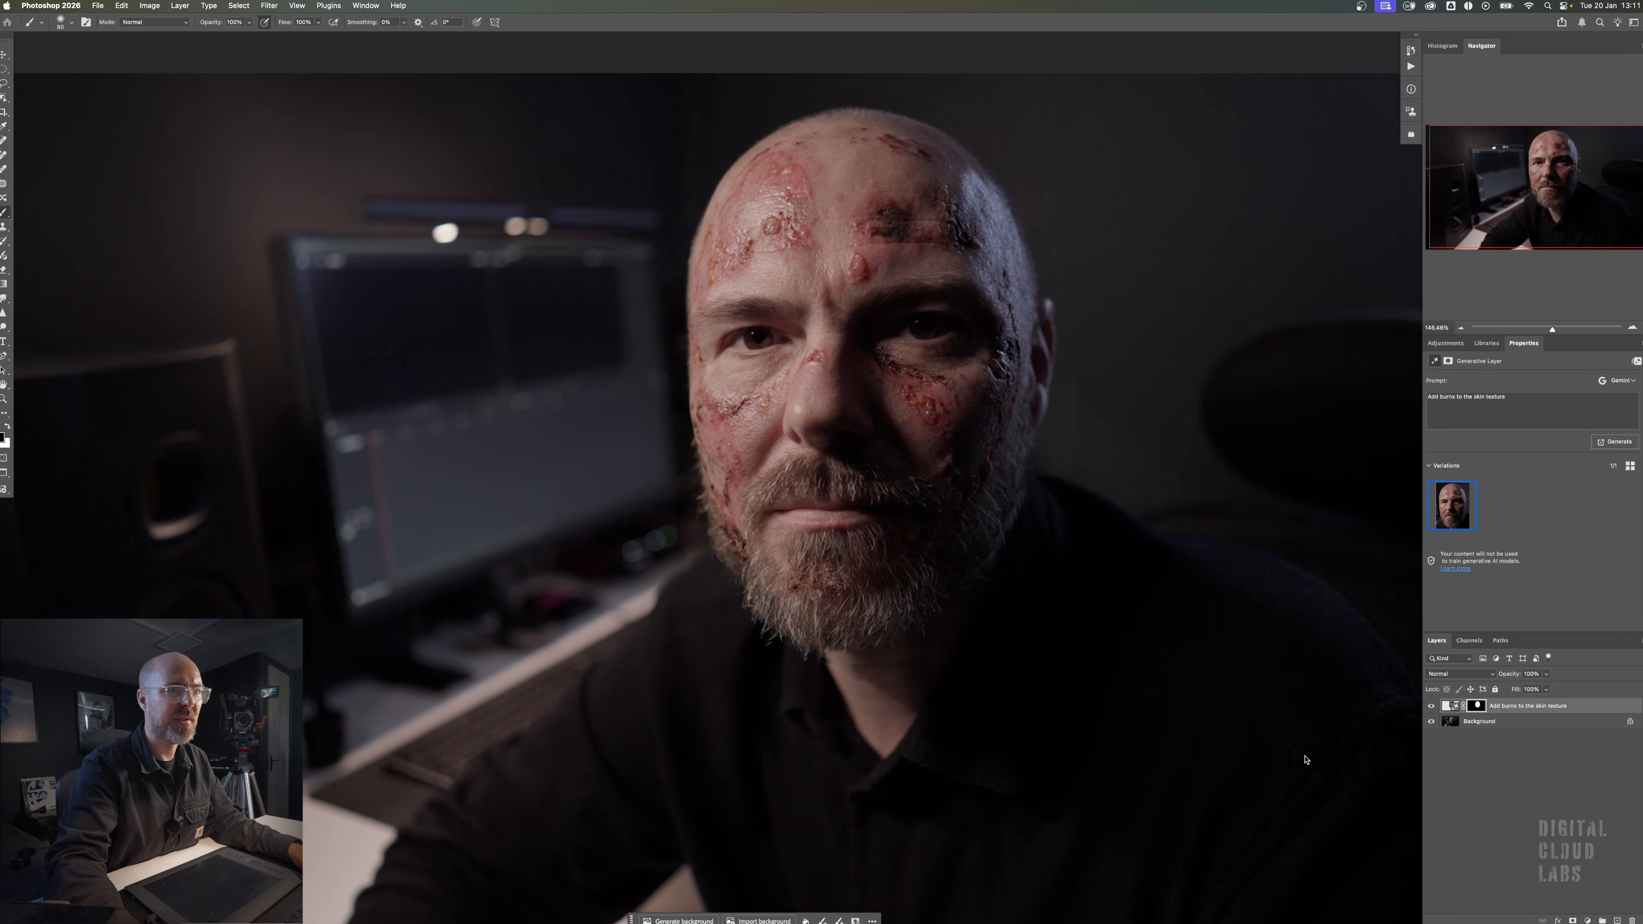
{"action": "left_click", "coordinate": [1432, 722]}
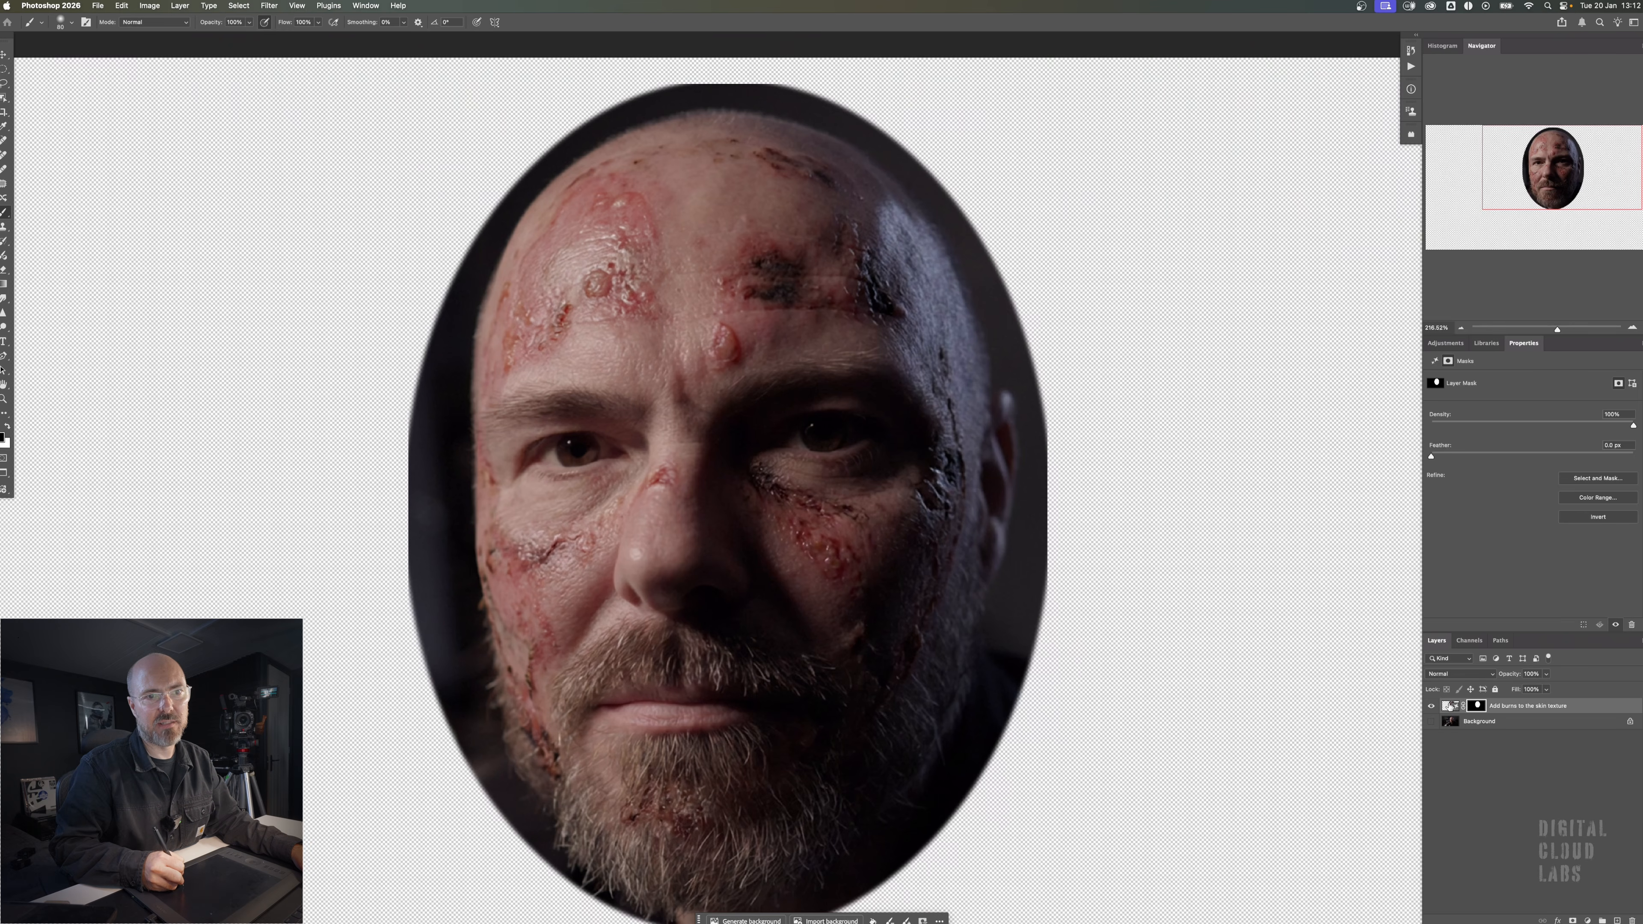
{"action": "left_click", "coordinate": [1449, 705]}
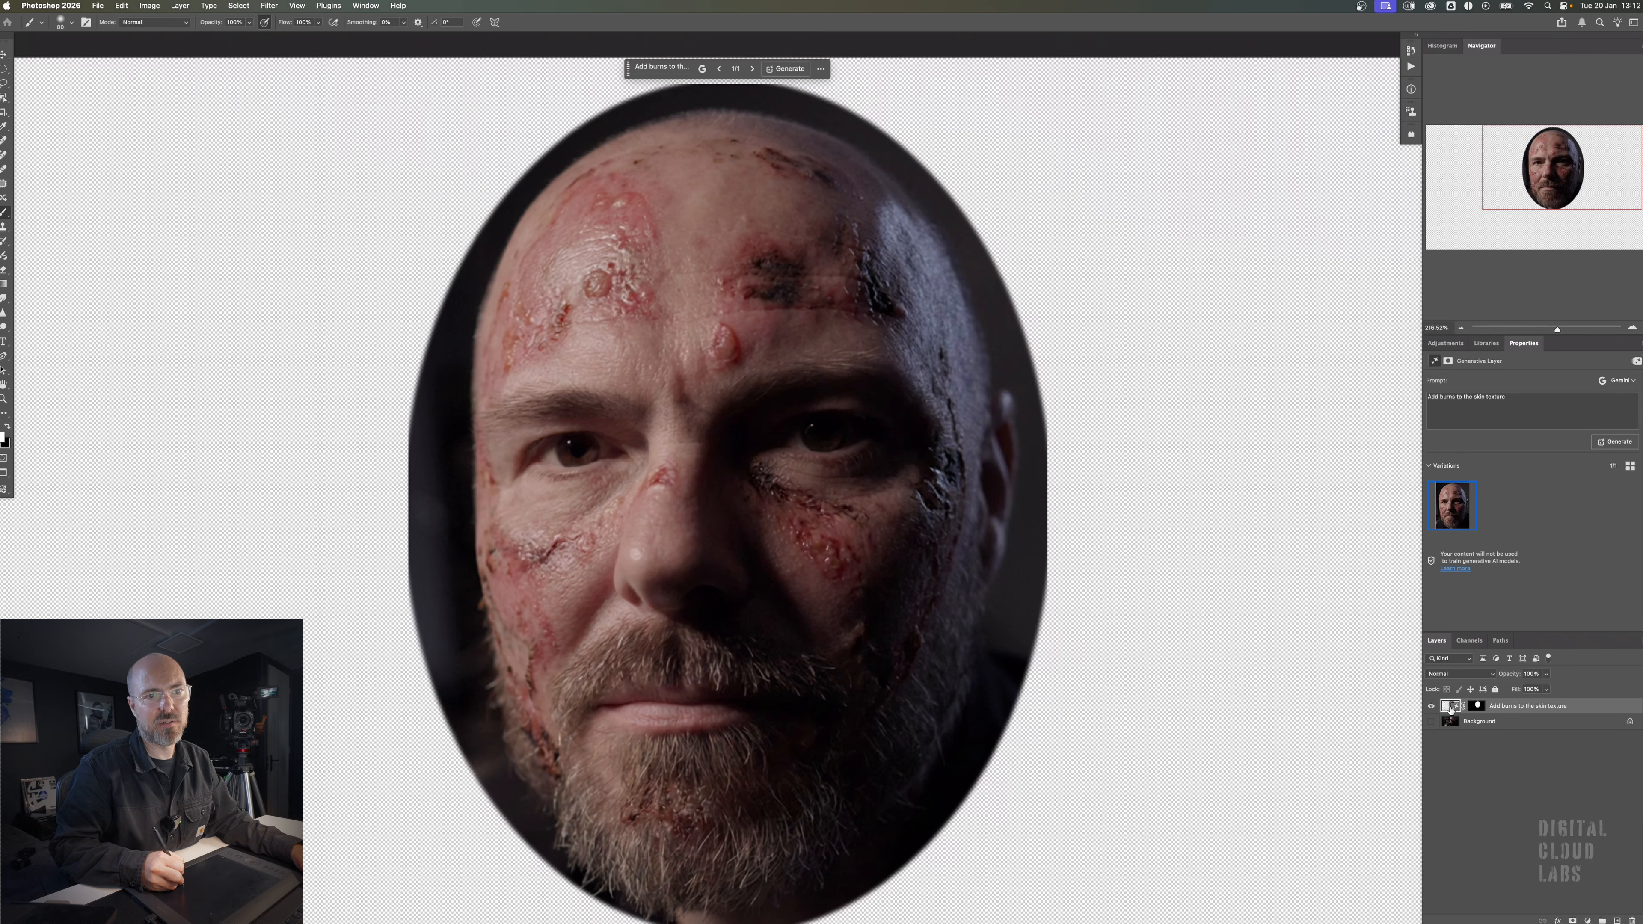
{"action": "left_click", "coordinate": [1477, 707]}
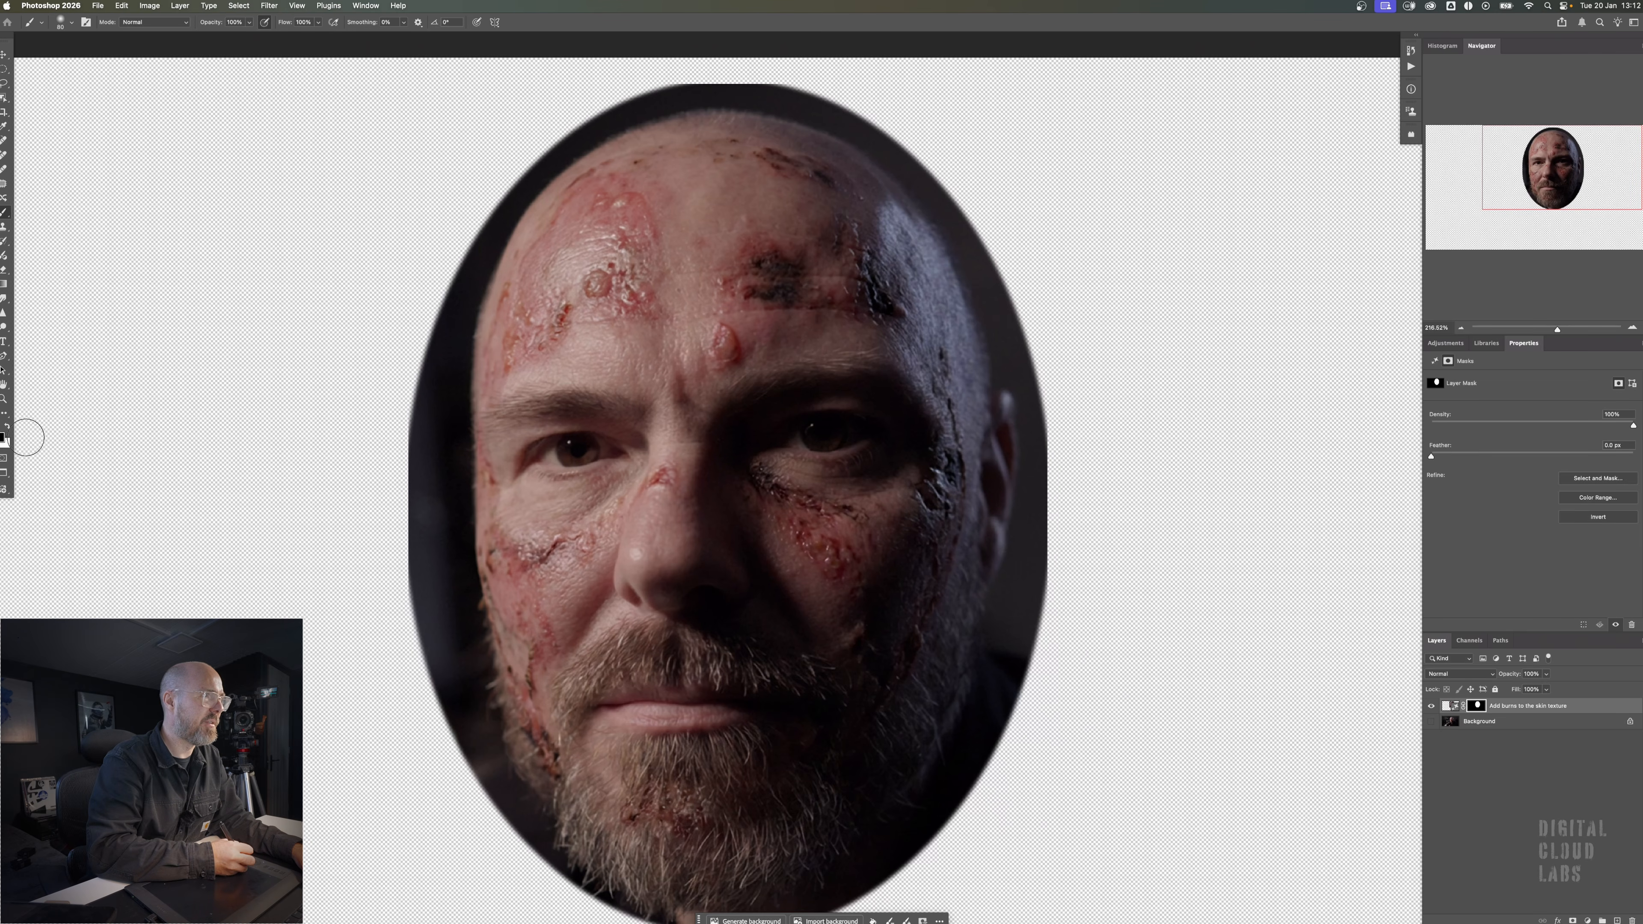
- Paint on the burns layer's mask to remove the background, ear and neck around the face outline
{"action": "key", "text": "x"}
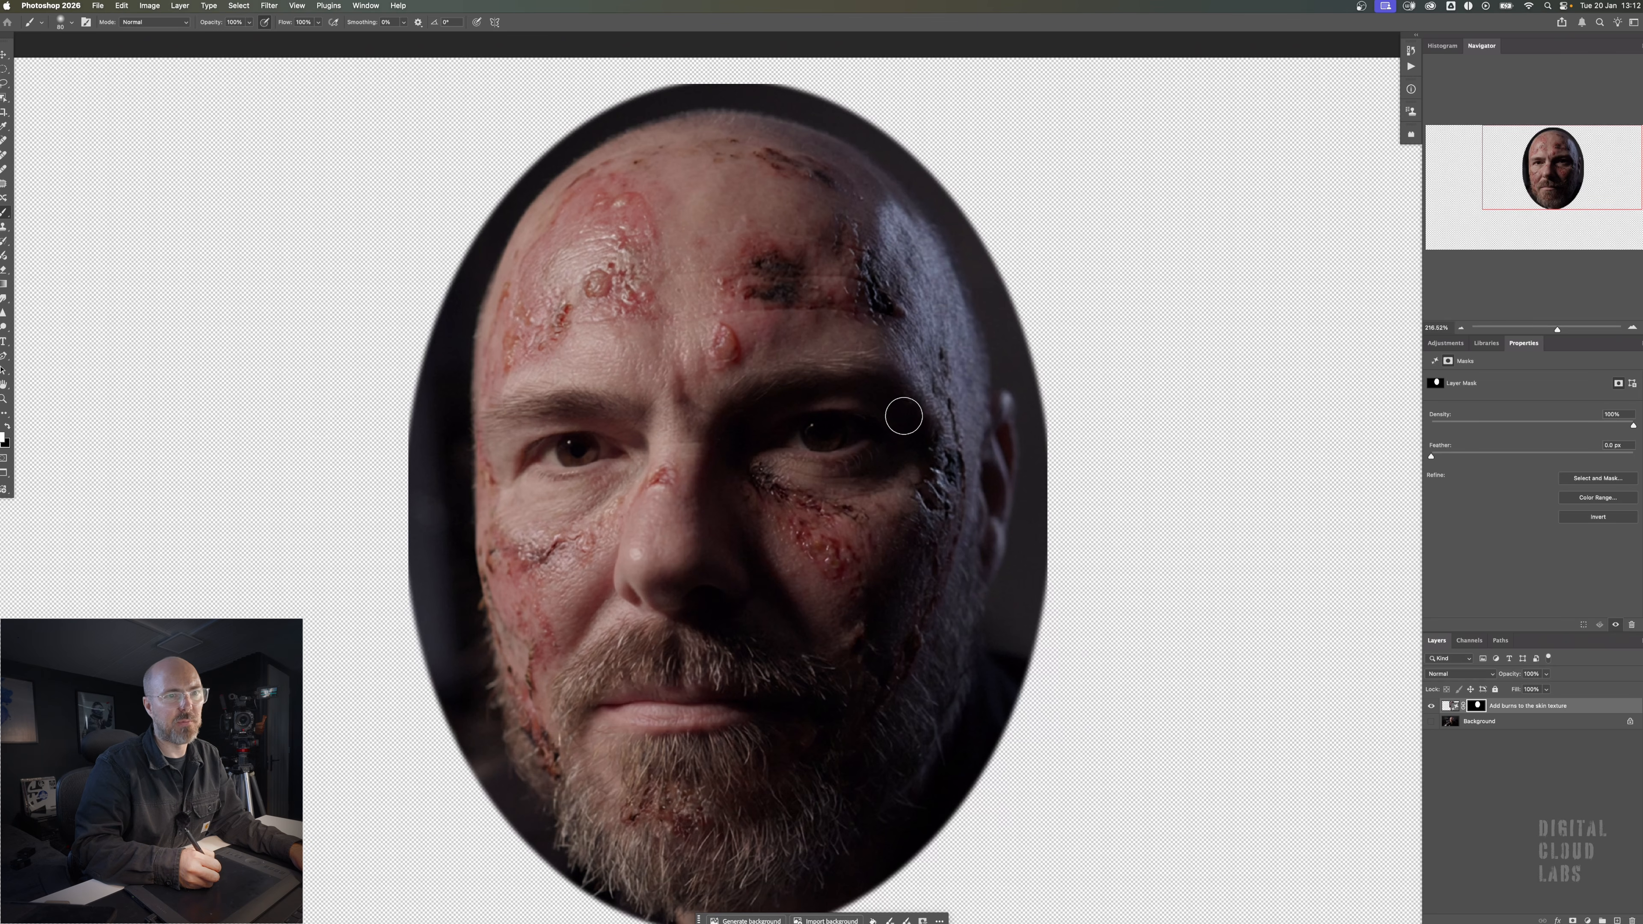
{"action": "mouse_move", "coordinate": [437, 290]}
{"action": "left_mouse_down"}
{"action": "mouse_move", "coordinate": [435, 366]}
{"action": "mouse_move", "coordinate": [429, 335]}
{"action": "mouse_move", "coordinate": [453, 360]}
{"action": "mouse_move", "coordinate": [422, 301]}
{"action": "mouse_move", "coordinate": [404, 354]}
{"action": "mouse_move", "coordinate": [420, 333]}
{"action": "mouse_move", "coordinate": [442, 349]}
{"action": "mouse_move", "coordinate": [425, 447]}
{"action": "mouse_move", "coordinate": [412, 393]}
{"action": "mouse_move", "coordinate": [434, 319]}
{"action": "mouse_move", "coordinate": [415, 356]}
{"action": "left_mouse_up"}
{"action": "key", "text": "x"}
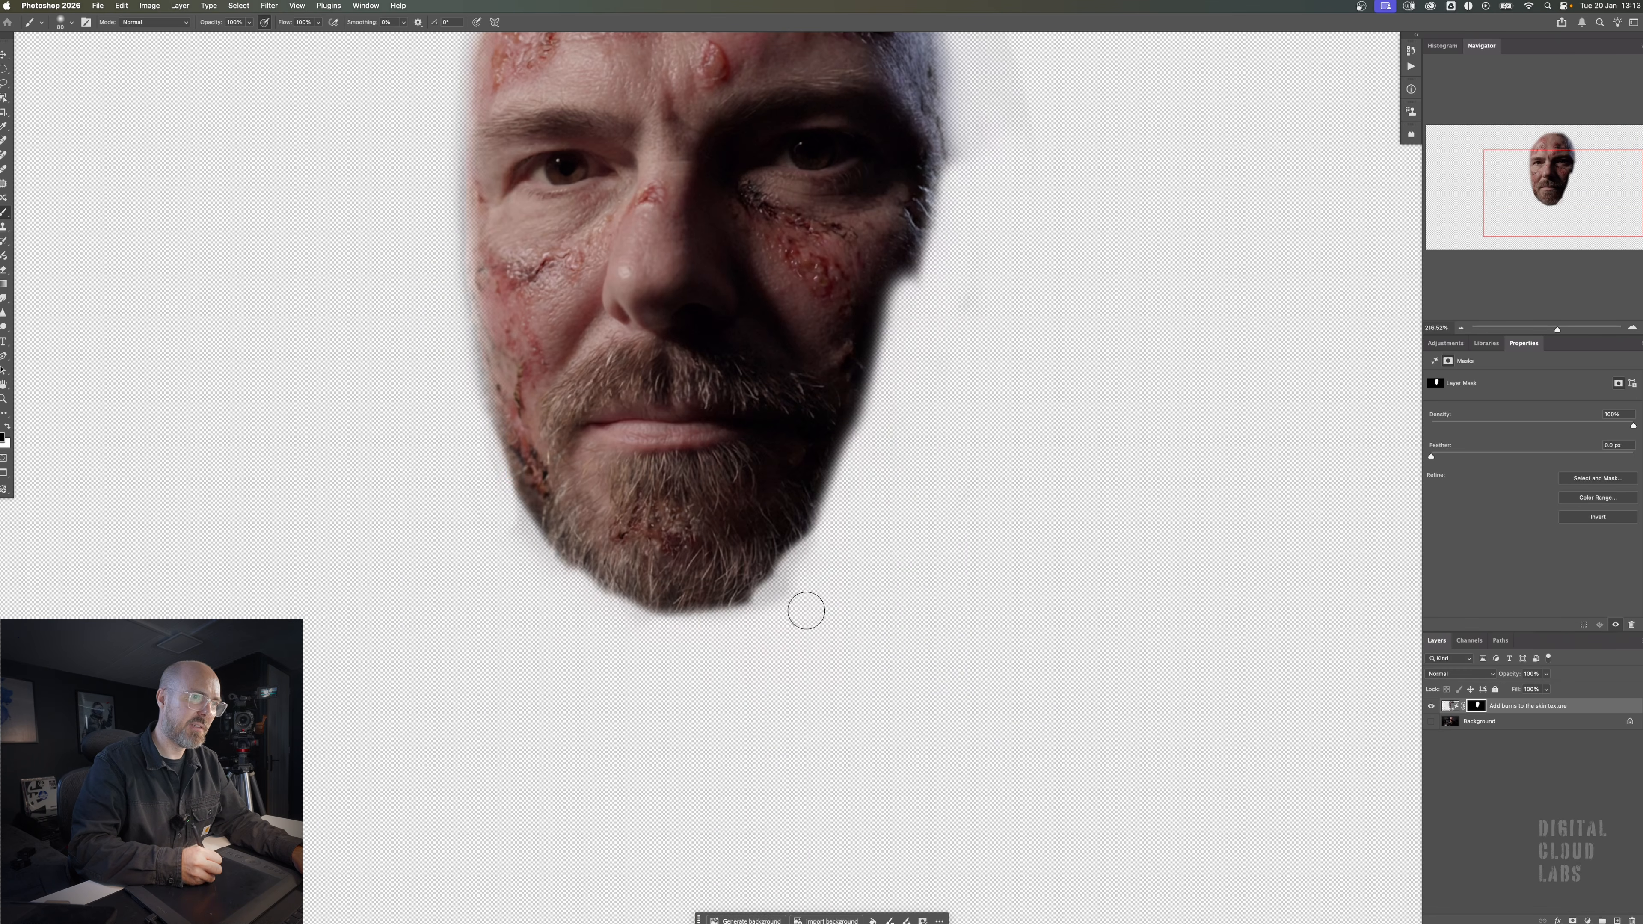
{"action": "left_click_drag", "start_coordinate": [798, 561], "coordinate": [615, 781]}
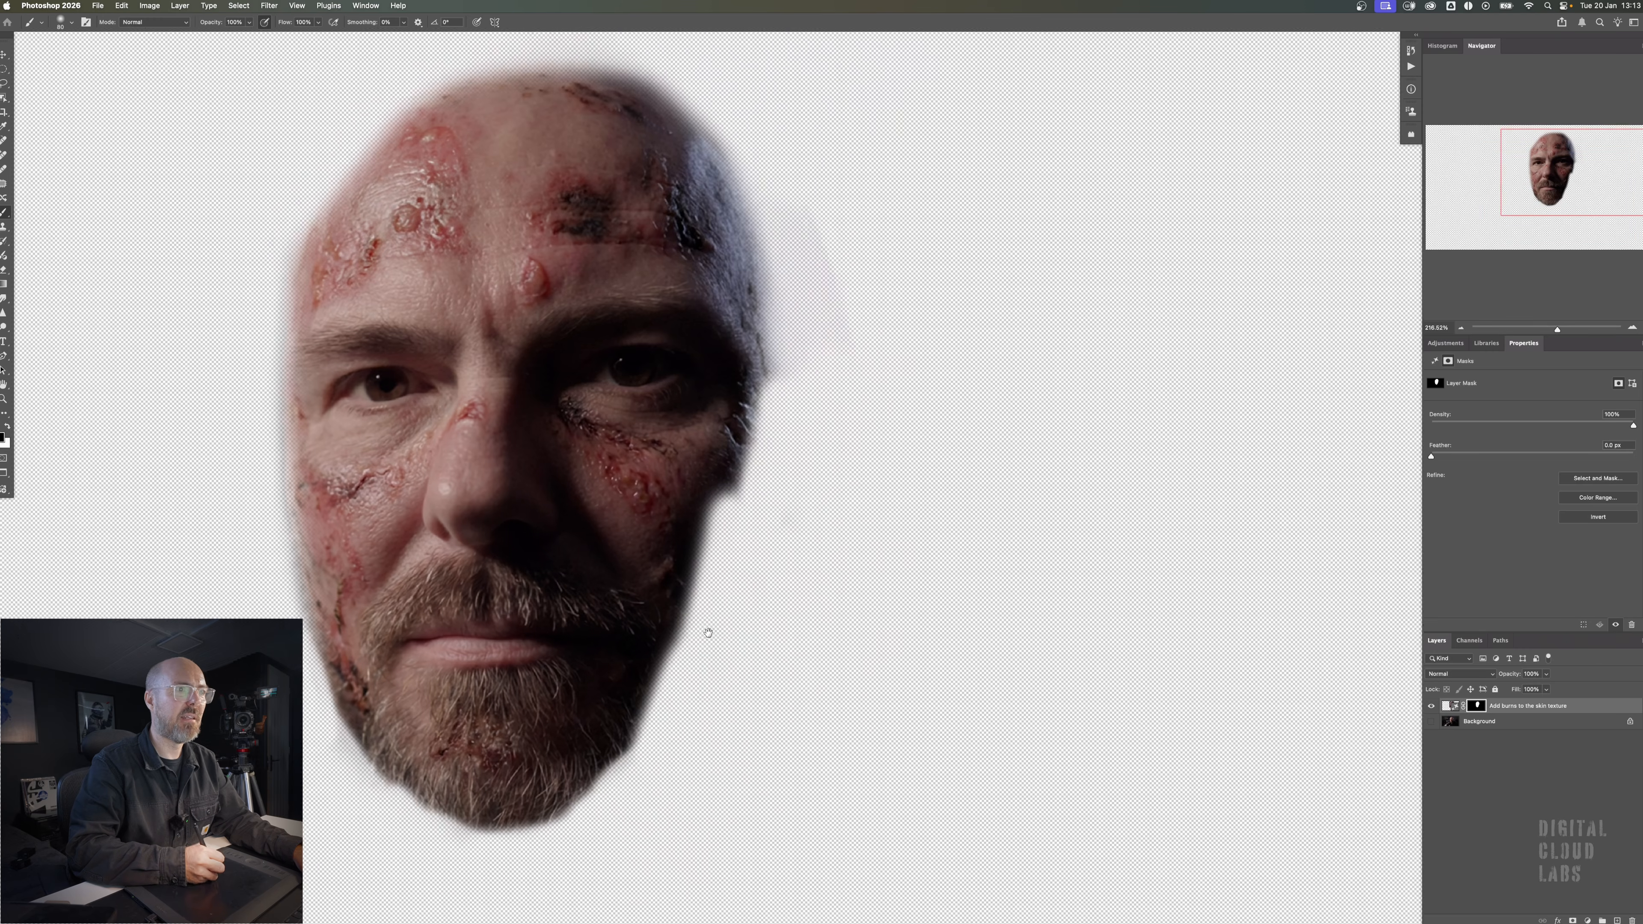
{"action": "mouse_move", "coordinate": [780, 178]}
{"action": "left_mouse_down"}
{"action": "mouse_move", "coordinate": [569, 37]}
{"action": "mouse_move", "coordinate": [745, 233]}
{"action": "left_mouse_up"}
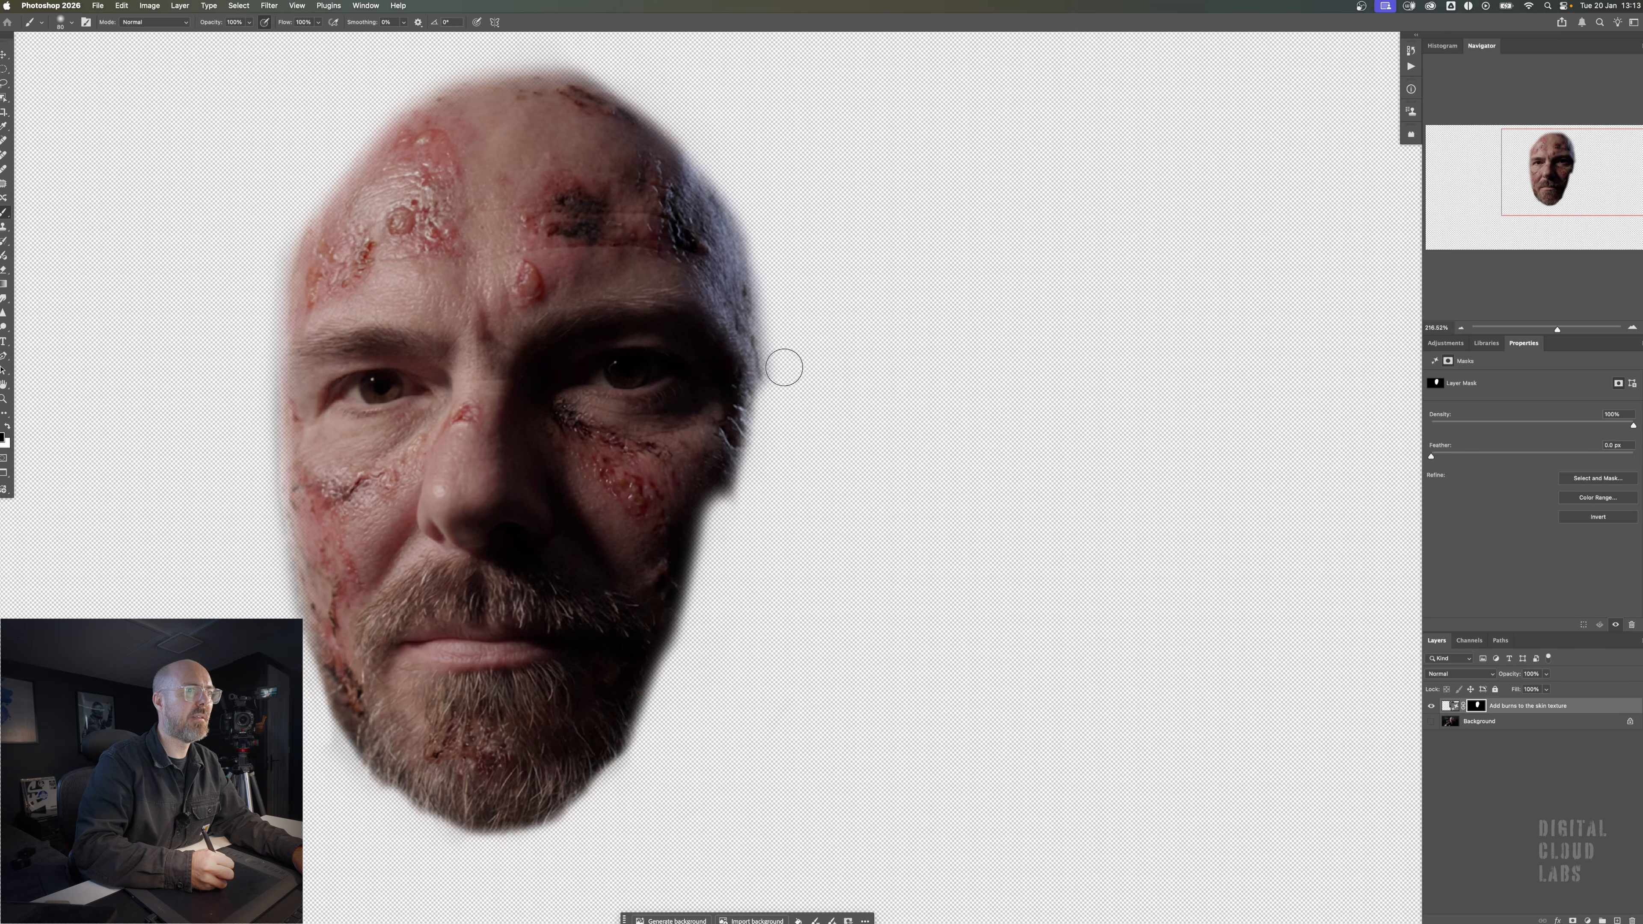
- Clean up the face edge on the mask, paint out both eyes, and mask out the mouth area with a larger brush
{"action": "left_click_drag", "start_coordinate": [784, 367], "coordinate": [731, 220]}
{"action": "mouse_move", "coordinate": [624, 367]}
{"action": "left_mouse_down"}
{"action": "mouse_move", "coordinate": [672, 389]}
{"action": "mouse_move", "coordinate": [621, 336]}
{"action": "left_mouse_up"}
{"action": "mouse_move", "coordinate": [362, 405]}
{"action": "left_mouse_down"}
{"action": "mouse_move", "coordinate": [398, 393]}
{"action": "mouse_move", "coordinate": [331, 397]}
{"action": "mouse_move", "coordinate": [407, 381]}
{"action": "mouse_move", "coordinate": [377, 387]}
{"action": "mouse_move", "coordinate": [395, 362]}
{"action": "mouse_move", "coordinate": [381, 339]}
{"action": "mouse_move", "coordinate": [311, 352]}
{"action": "mouse_move", "coordinate": [415, 362]}
{"action": "mouse_move", "coordinate": [323, 341]}
{"action": "mouse_move", "coordinate": [449, 331]}
{"action": "left_mouse_up"}
{"action": "mouse_move", "coordinate": [546, 342]}
{"action": "left_mouse_down"}
{"action": "mouse_move", "coordinate": [697, 314]}
{"action": "mouse_move", "coordinate": [600, 321]}
{"action": "mouse_move", "coordinate": [640, 304]}
{"action": "mouse_move", "coordinate": [712, 365]}
{"action": "mouse_move", "coordinate": [735, 358]}
{"action": "mouse_move", "coordinate": [728, 489]}
{"action": "mouse_move", "coordinate": [718, 422]}
{"action": "mouse_move", "coordinate": [675, 374]}
{"action": "left_mouse_up"}
{"action": "key", "text": "]"}
{"action": "key", "text": "]"}
{"action": "mouse_move", "coordinate": [556, 654]}
{"action": "left_mouse_down"}
{"action": "mouse_move", "coordinate": [443, 644]}
{"action": "mouse_move", "coordinate": [418, 613]}
{"action": "mouse_move", "coordinate": [511, 601]}
{"action": "mouse_move", "coordinate": [386, 638]}
{"action": "mouse_move", "coordinate": [435, 591]}
{"action": "mouse_move", "coordinate": [483, 586]}
{"action": "mouse_move", "coordinate": [475, 547]}
{"action": "left_mouse_up"}
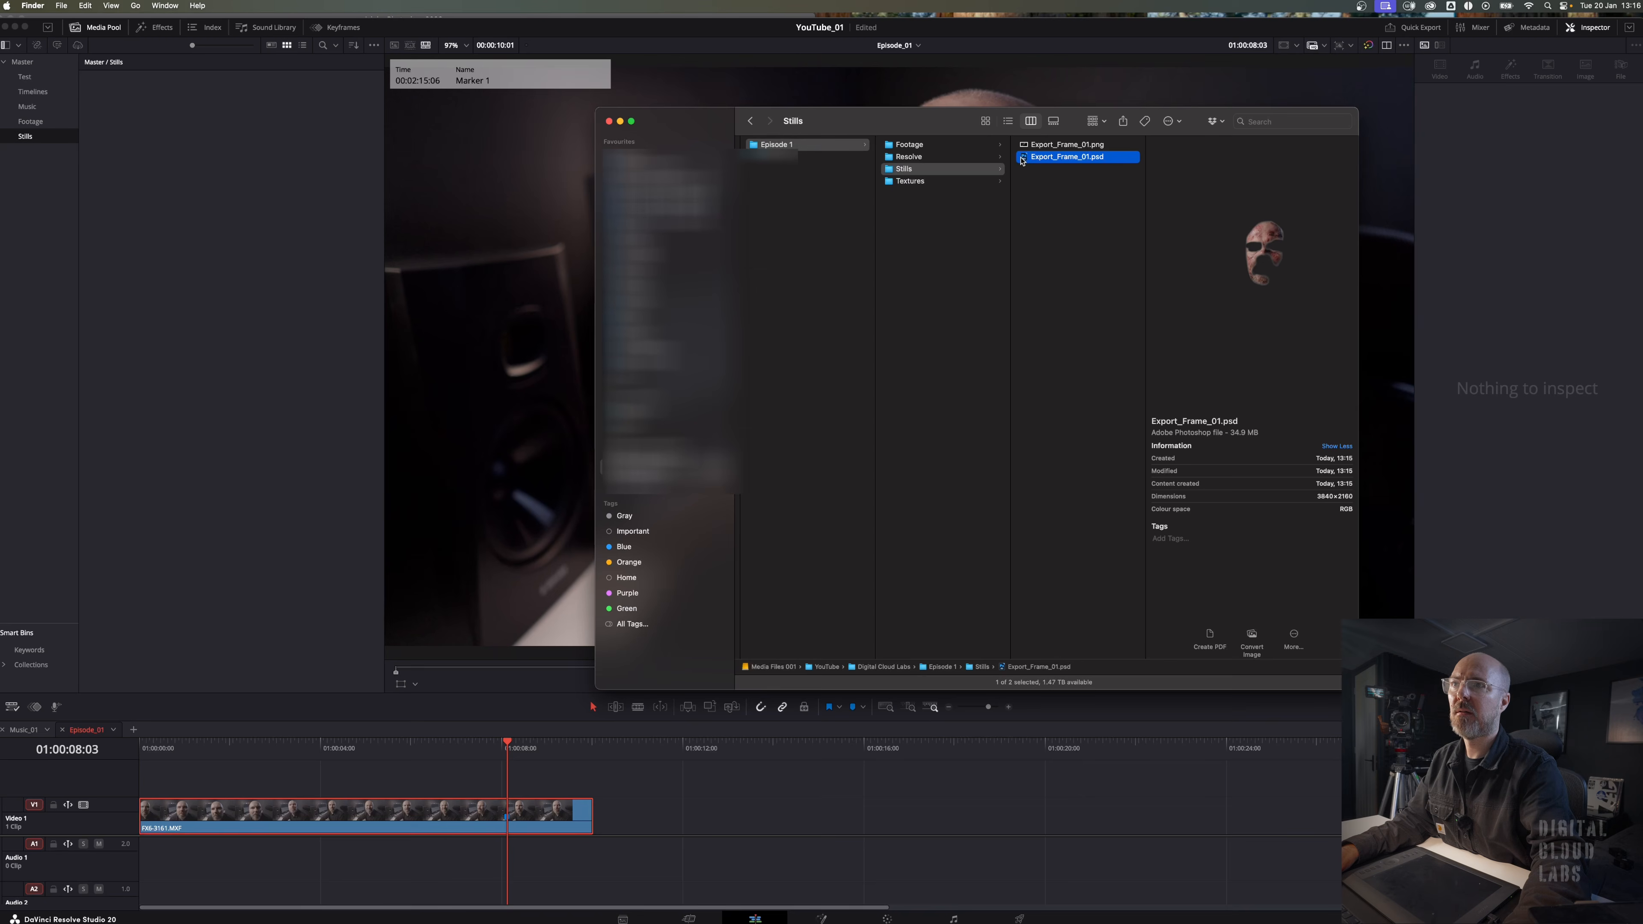
- Import Export_Frame_01.psd from the Stills folder into DaVinci Resolve's Stills bin
{"action": "left_click_drag", "start_coordinate": [1068, 157], "coordinate": [167, 194]}
{"action": "left_click", "coordinate": [167, 194]}
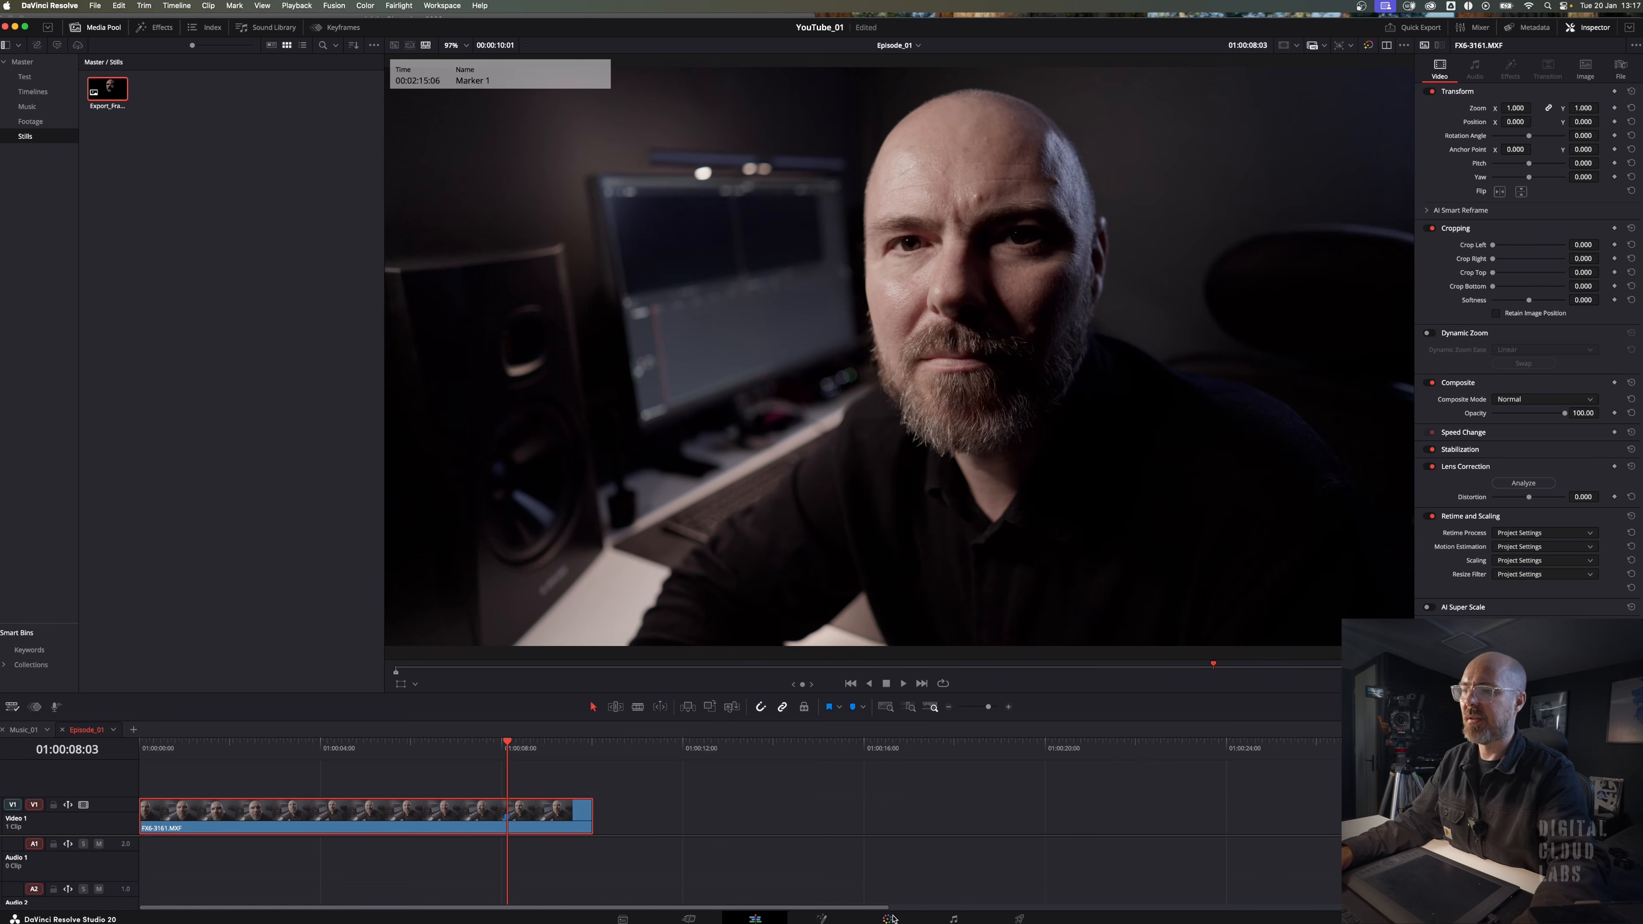
- Switch to the Color page, search effects for "surfac" and add Surface Tracker as a new node after the CST node
{"action": "left_click", "coordinate": [889, 919]}
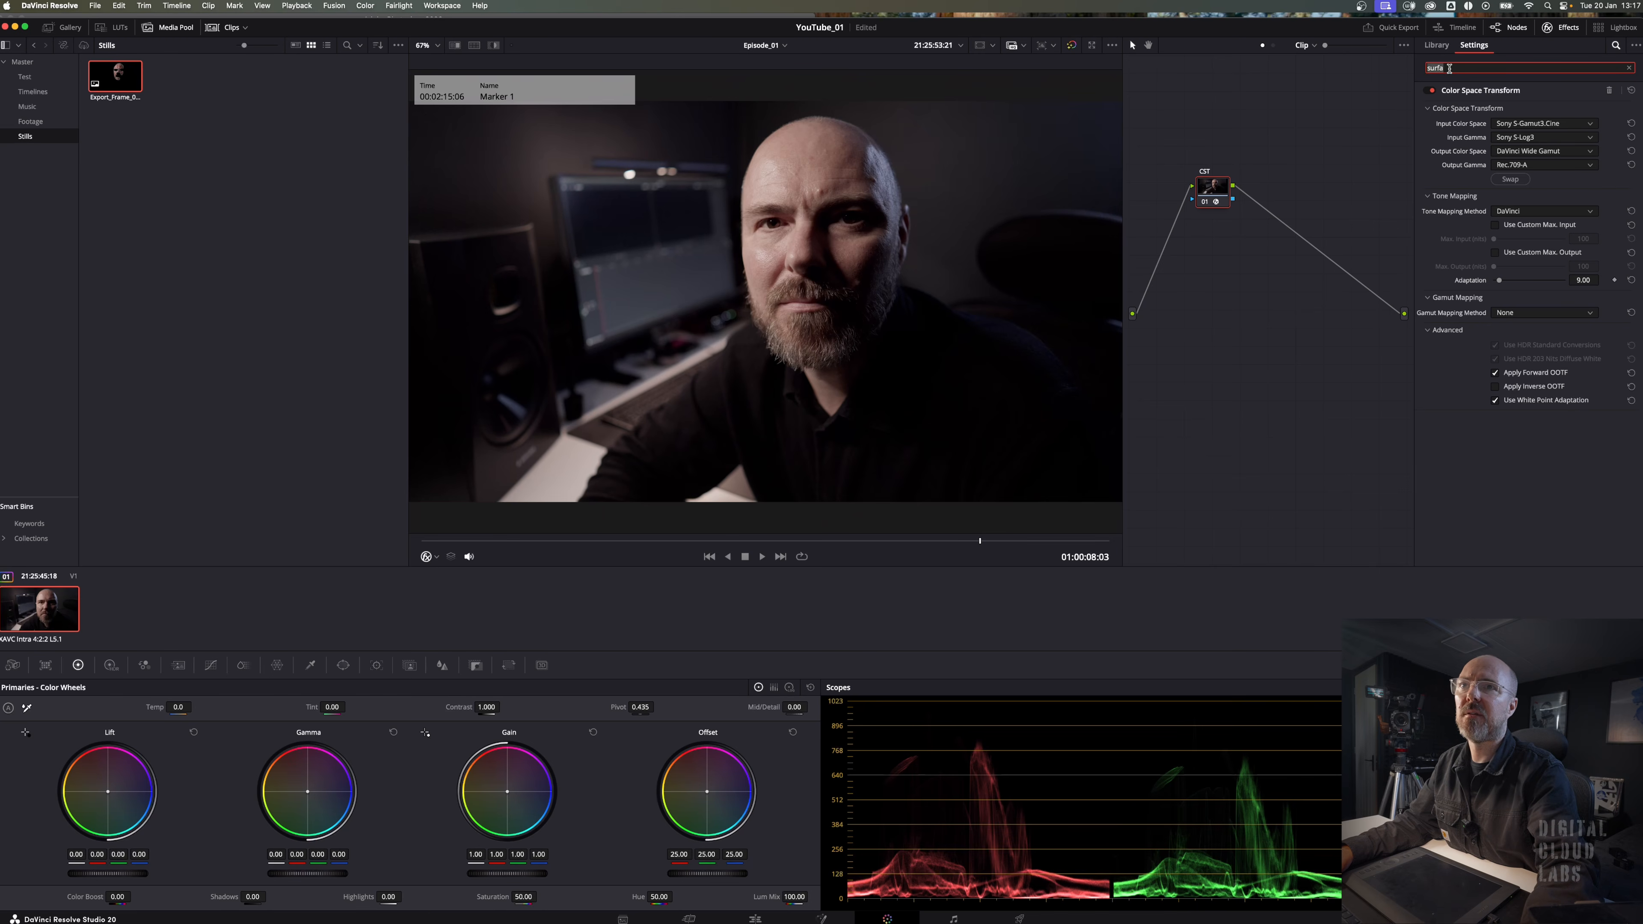
{"action": "type", "text": "surfac"}
{"action": "left_click_drag", "start_coordinate": [1481, 111], "coordinate": [1321, 196]}
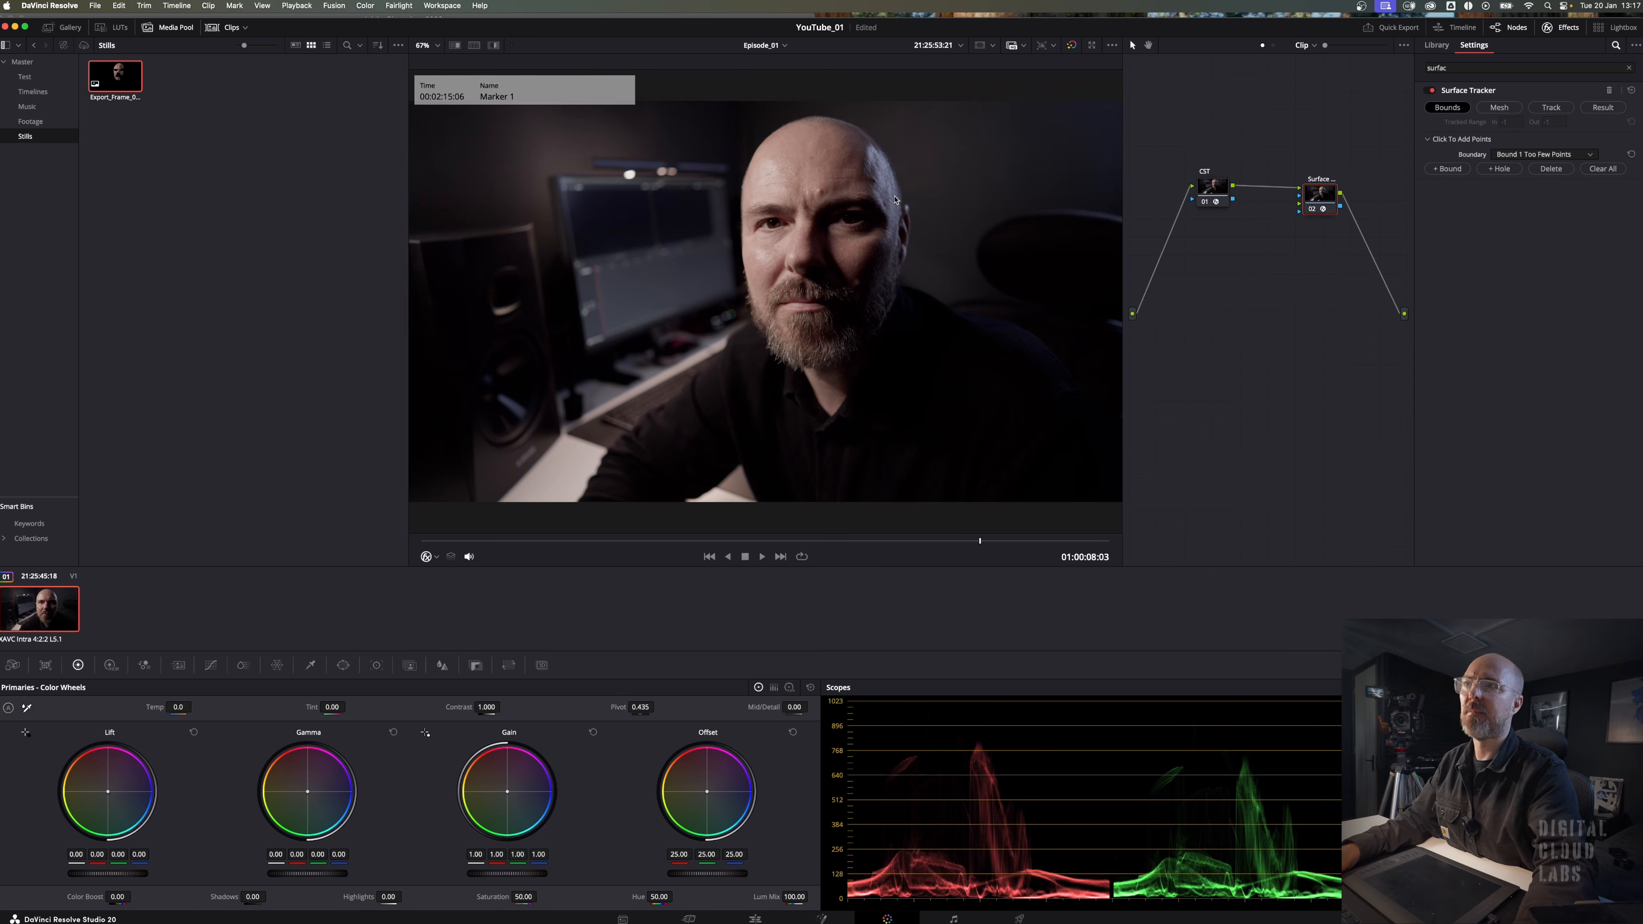
- Draw the Surface Tracker boundary around the face, from the top of the head down past the beard and back up
{"action": "scroll", "coordinate": [862, 177], "scroll_direction": "up", "scroll_amount": 1}
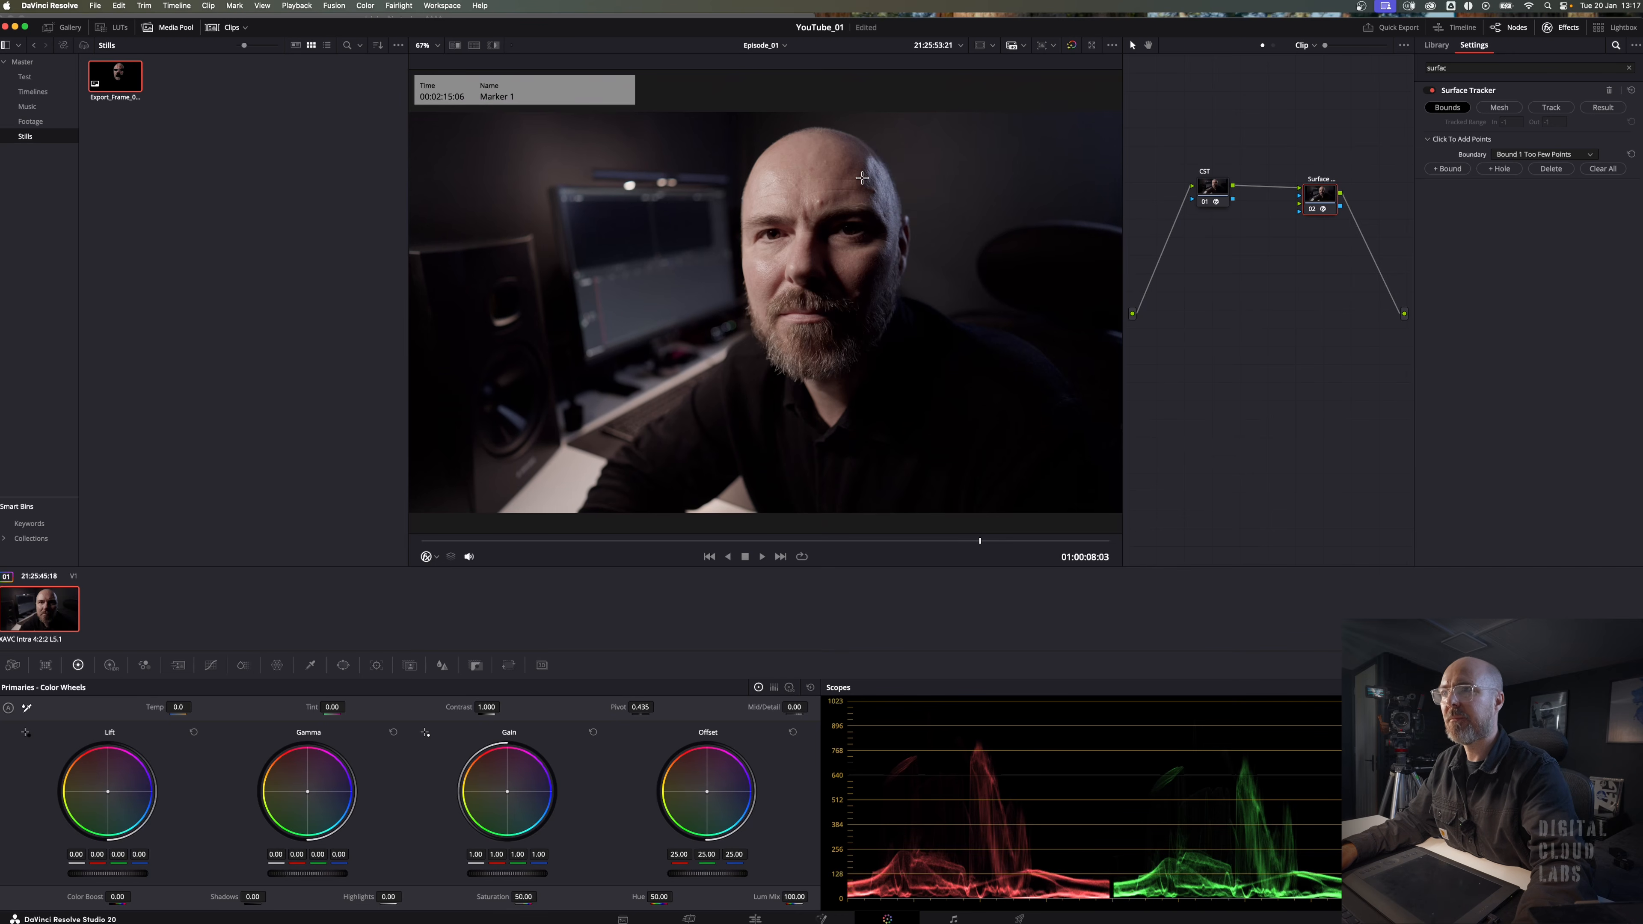
{"action": "scroll", "coordinate": [862, 177], "scroll_direction": "up", "scroll_amount": 2}
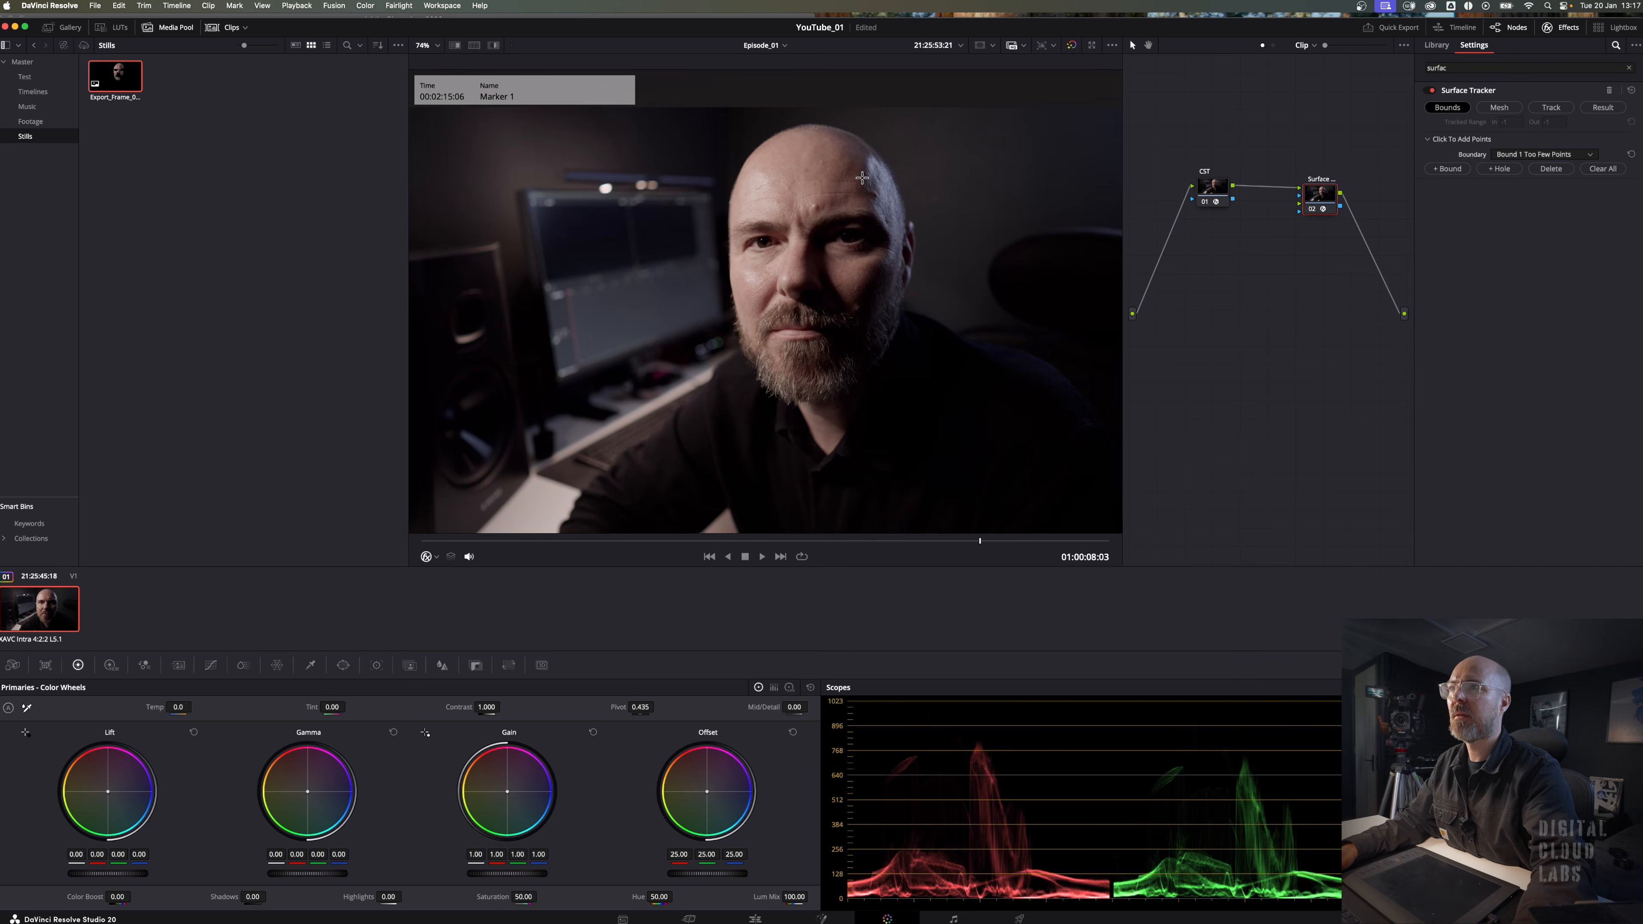
{"action": "left_click", "coordinate": [802, 126]}
{"action": "left_click", "coordinate": [845, 134]}
{"action": "left_click", "coordinate": [872, 158]}
{"action": "left_click", "coordinate": [881, 192]}
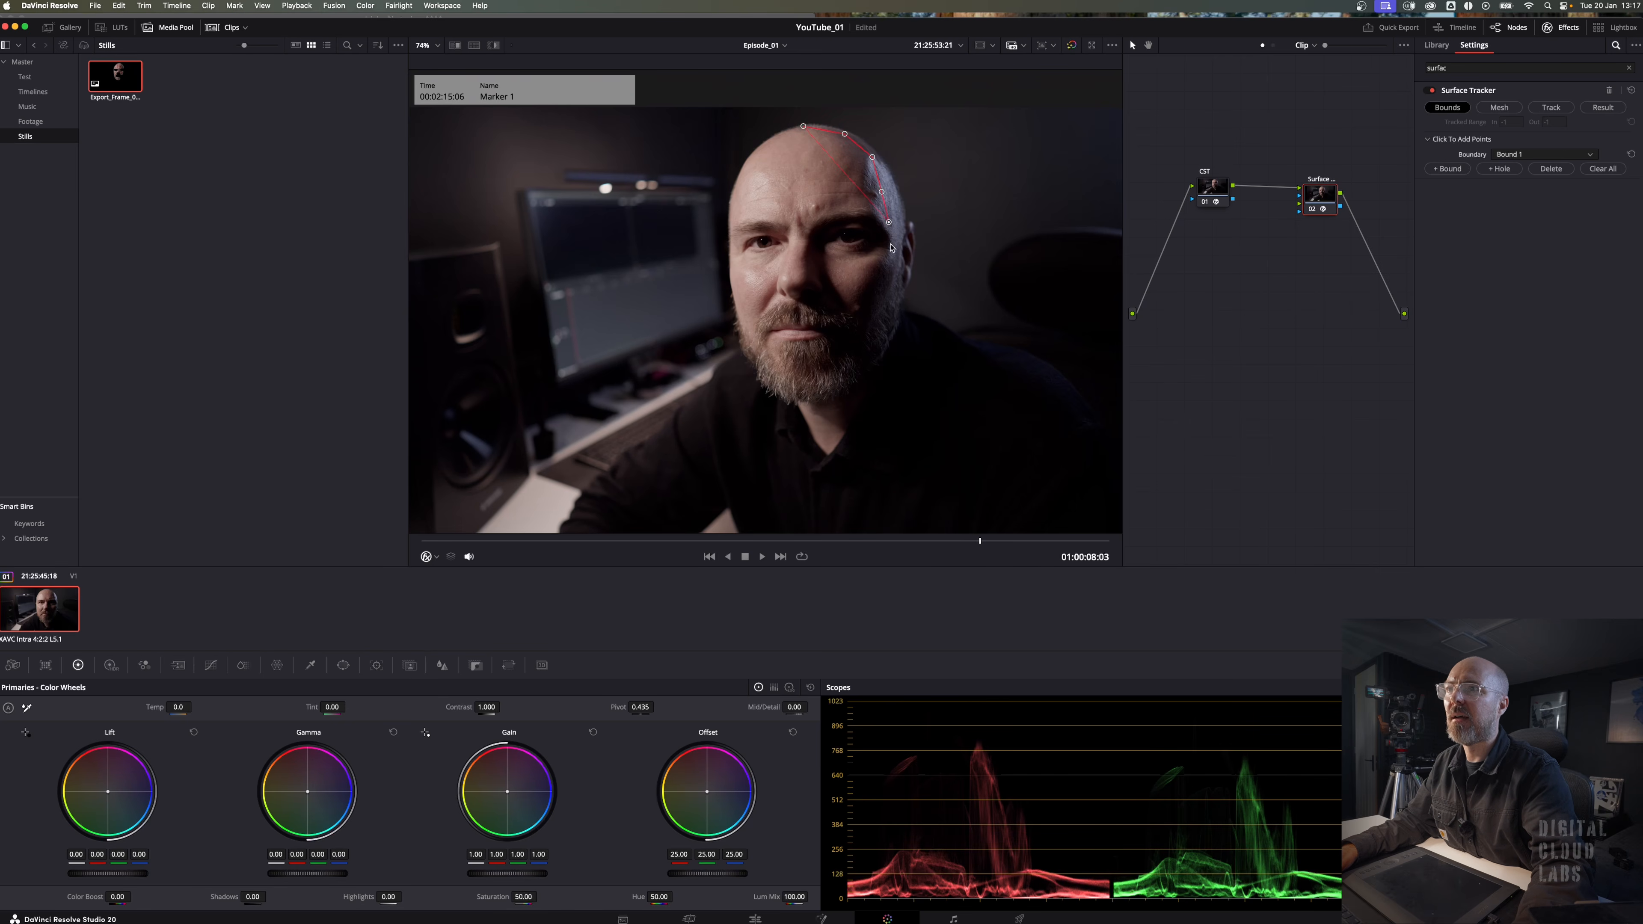
{"action": "left_click", "coordinate": [890, 263]}
{"action": "left_click", "coordinate": [882, 309]}
{"action": "left_click", "coordinate": [861, 355]}
{"action": "left_click", "coordinate": [807, 385]}
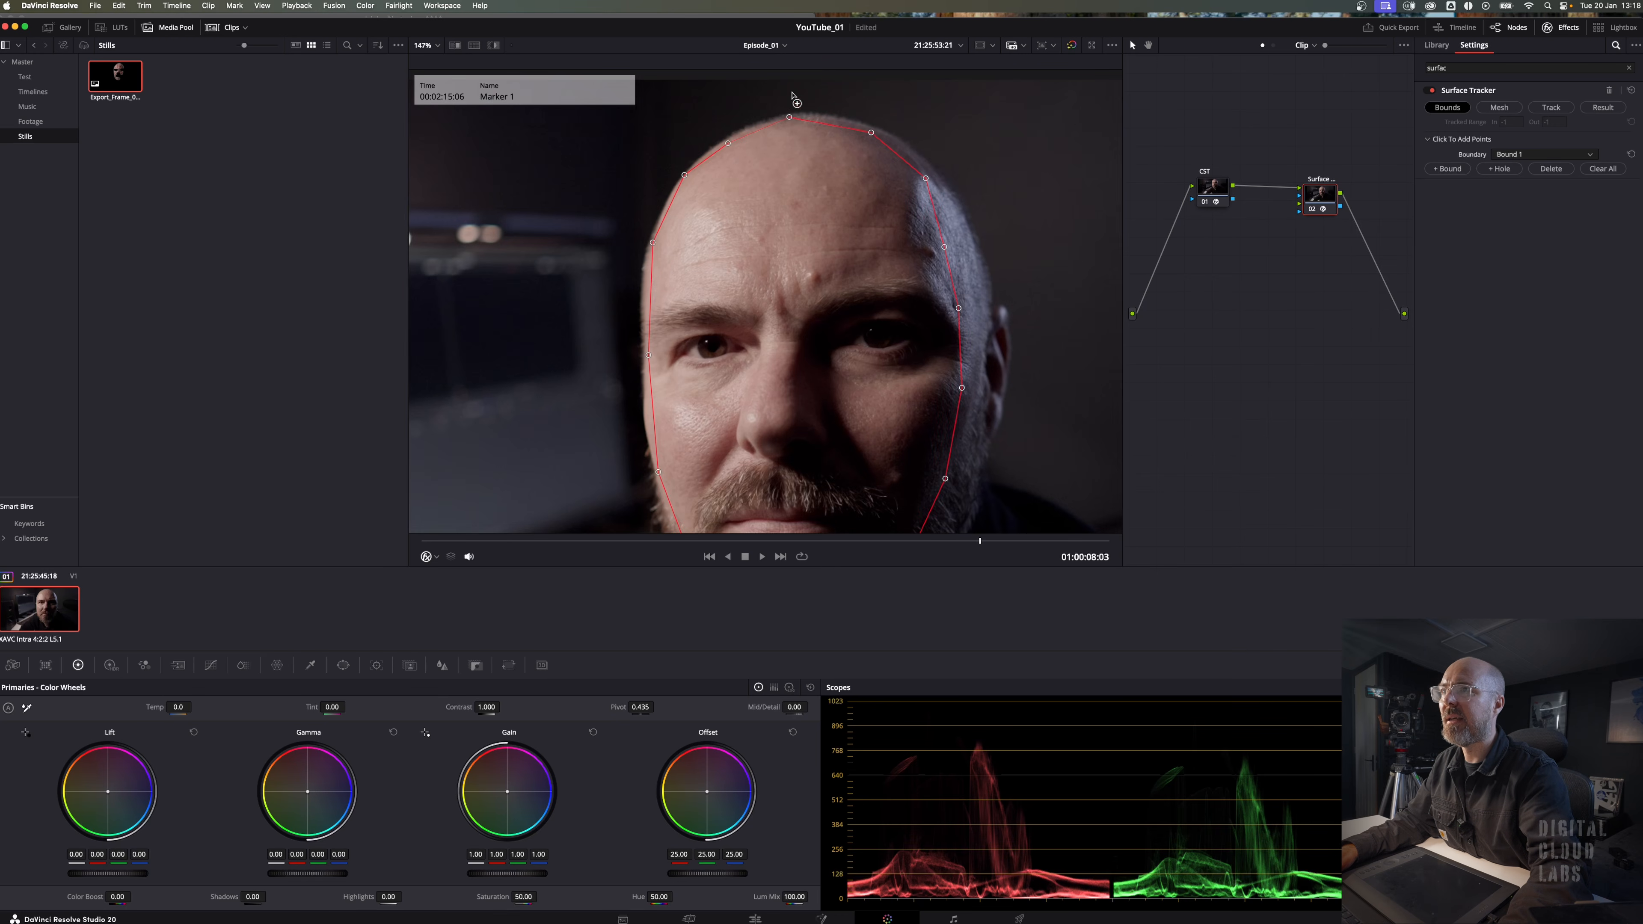
- Refine the boundary along the top and shadowed side of the forehead with extra points, and save the project
{"action": "left_click_drag", "start_coordinate": [872, 133], "coordinate": [866, 136]}
{"action": "scroll", "coordinate": [896, 134], "scroll_direction": "up", "scroll_amount": 3}
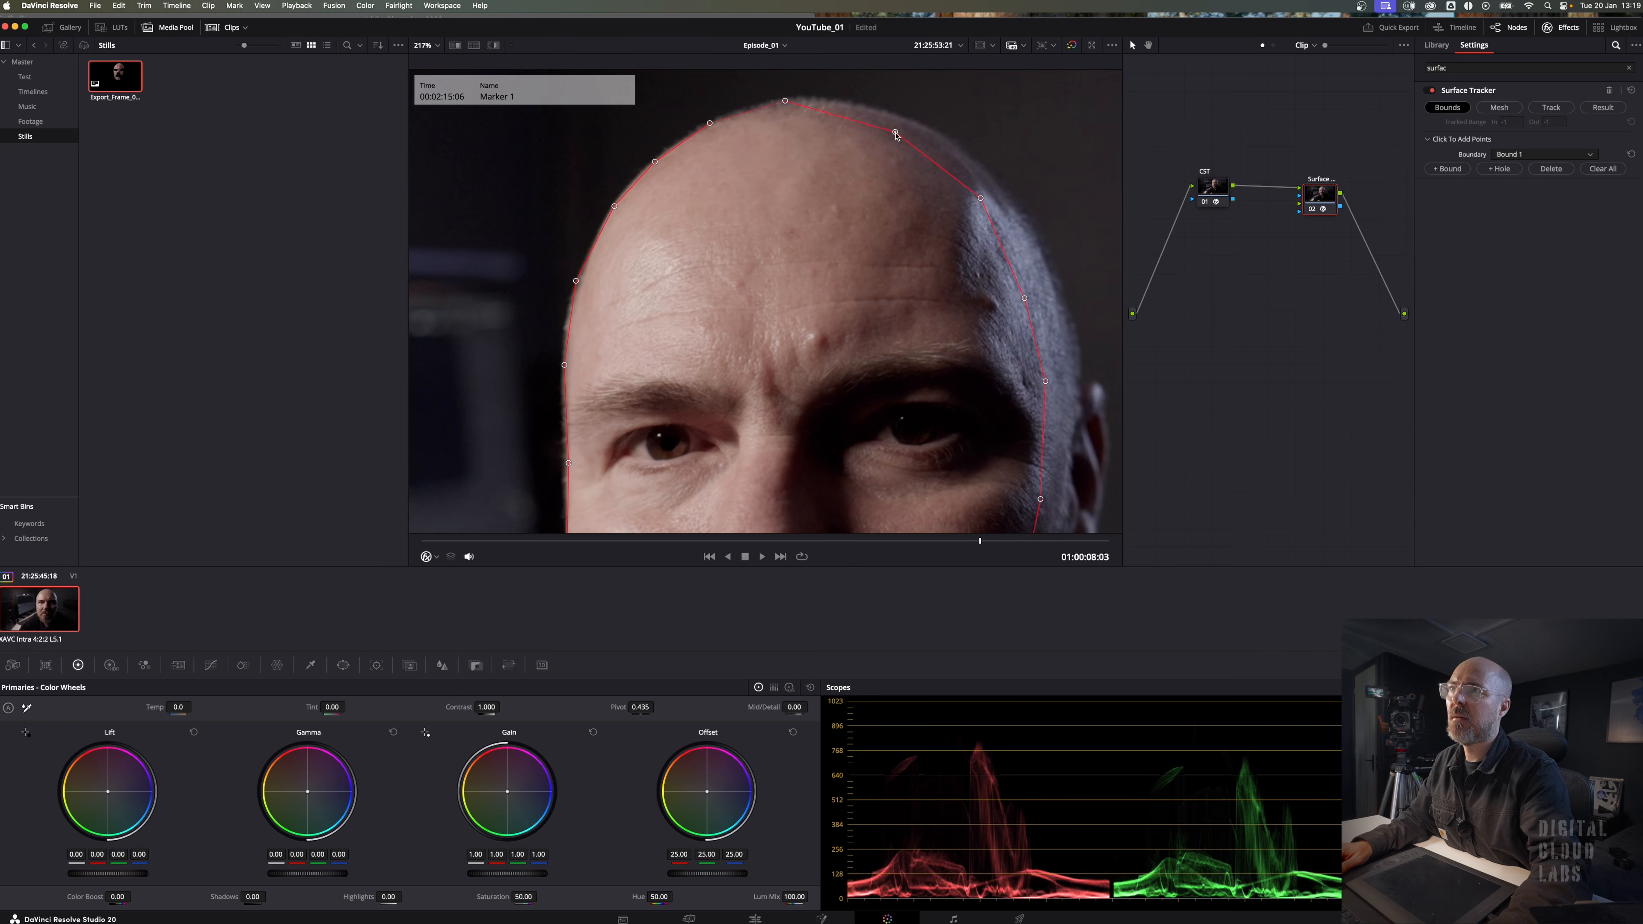
{"action": "left_click", "coordinate": [846, 118]}
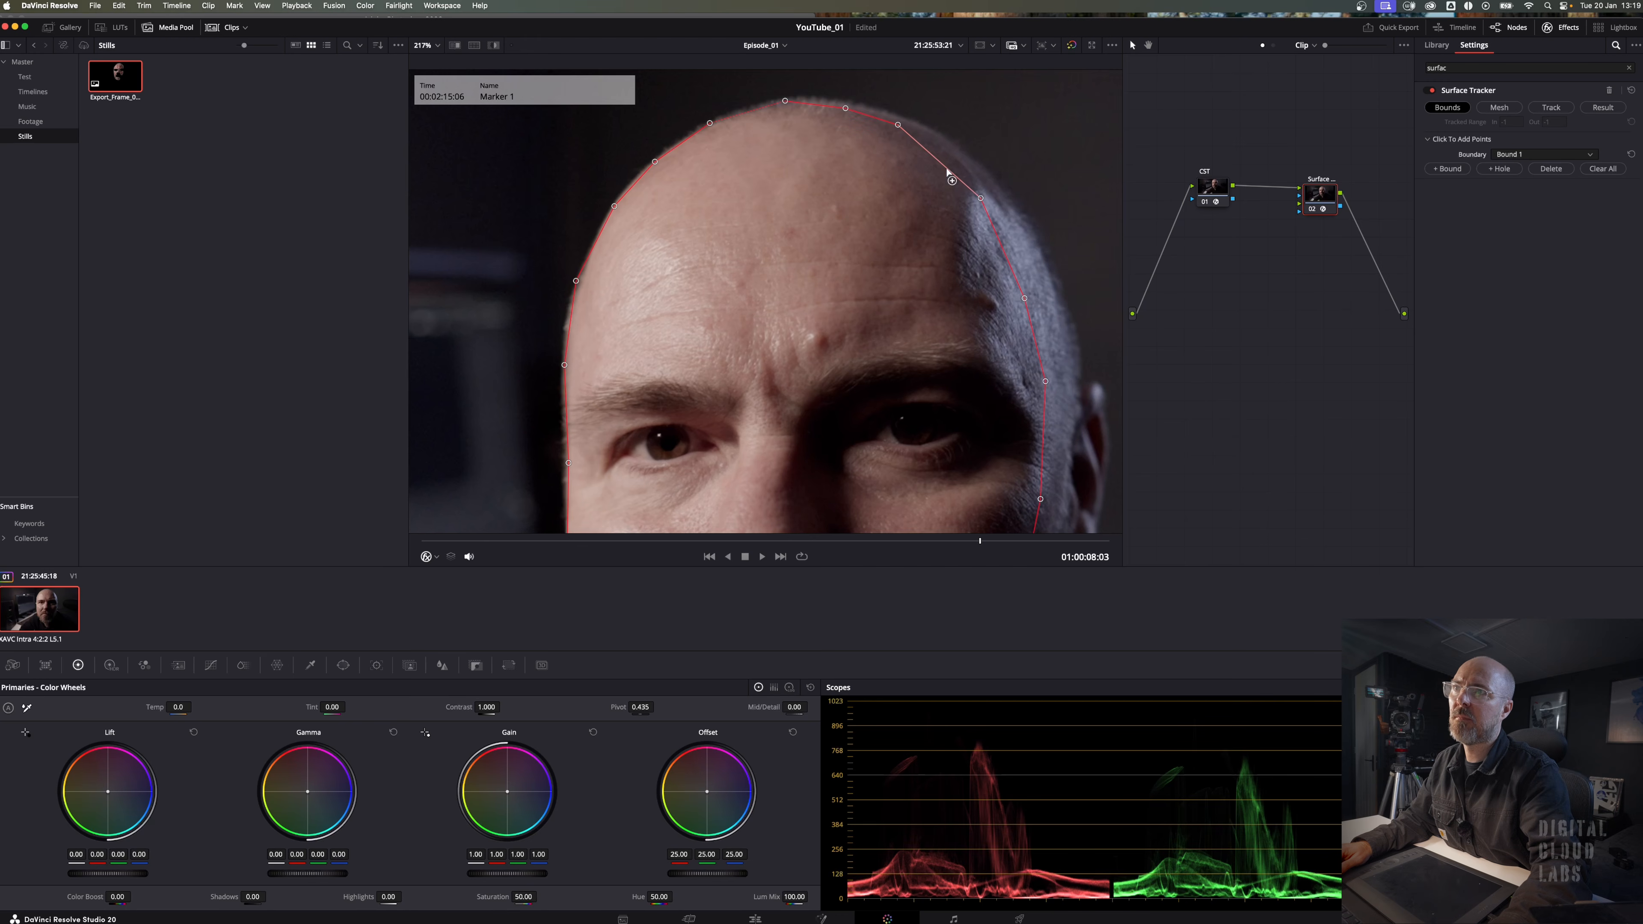
{"action": "left_click", "coordinate": [1003, 248]}
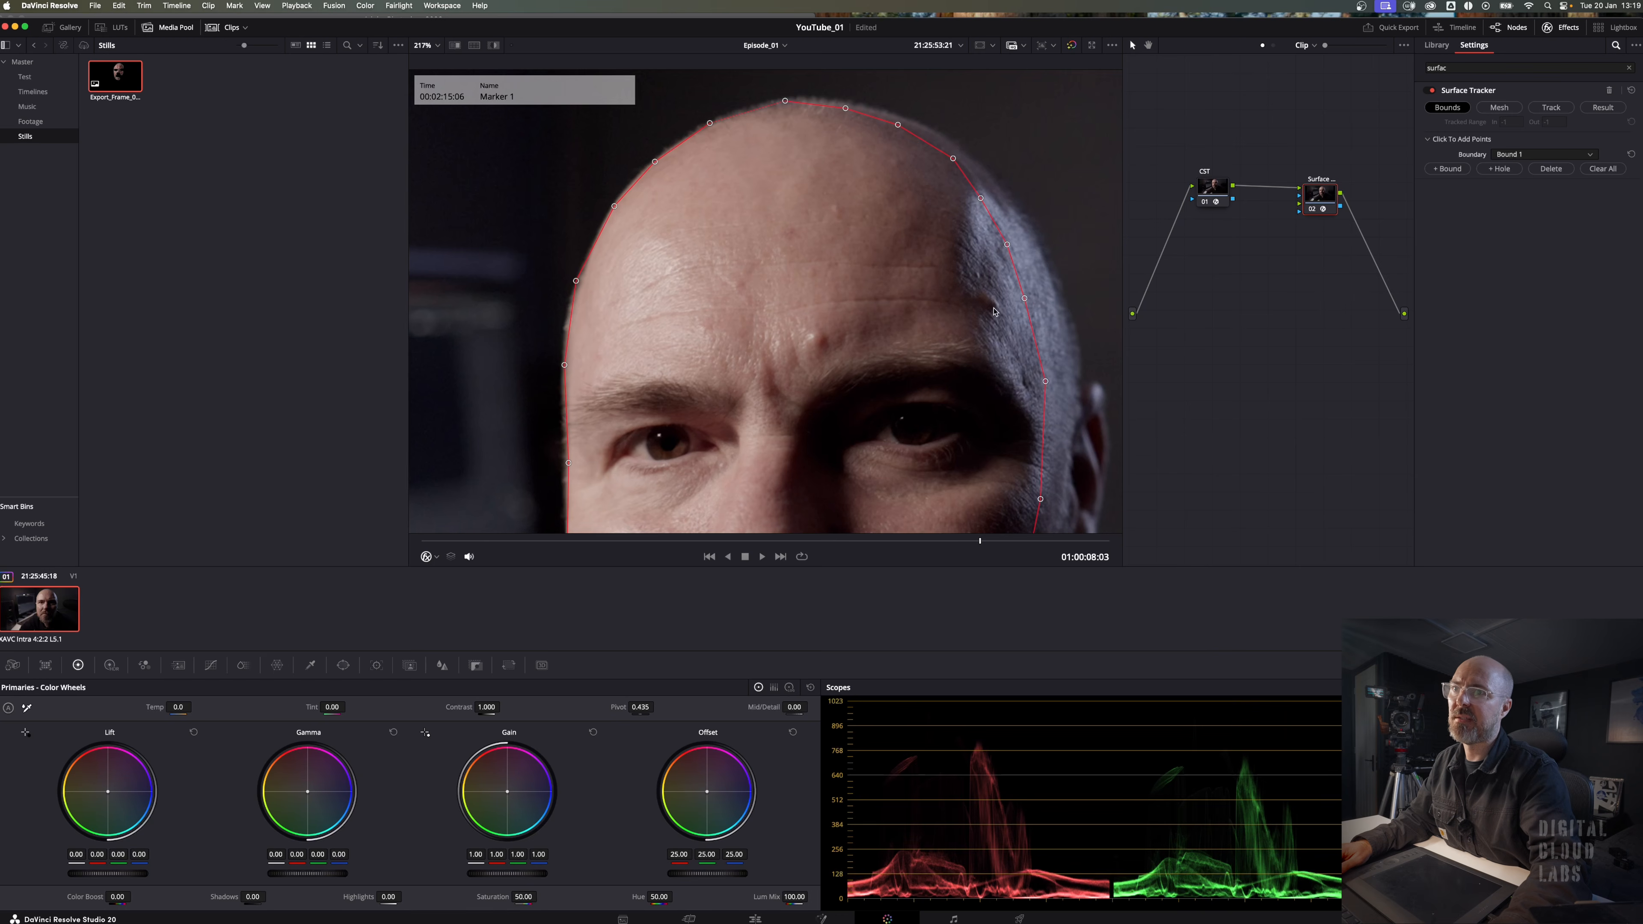
{"action": "scroll", "coordinate": [996, 314], "scroll_direction": "down", "scroll_amount": 4}
{"action": "scroll", "coordinate": [996, 314], "scroll_direction": "down", "scroll_amount": 3}
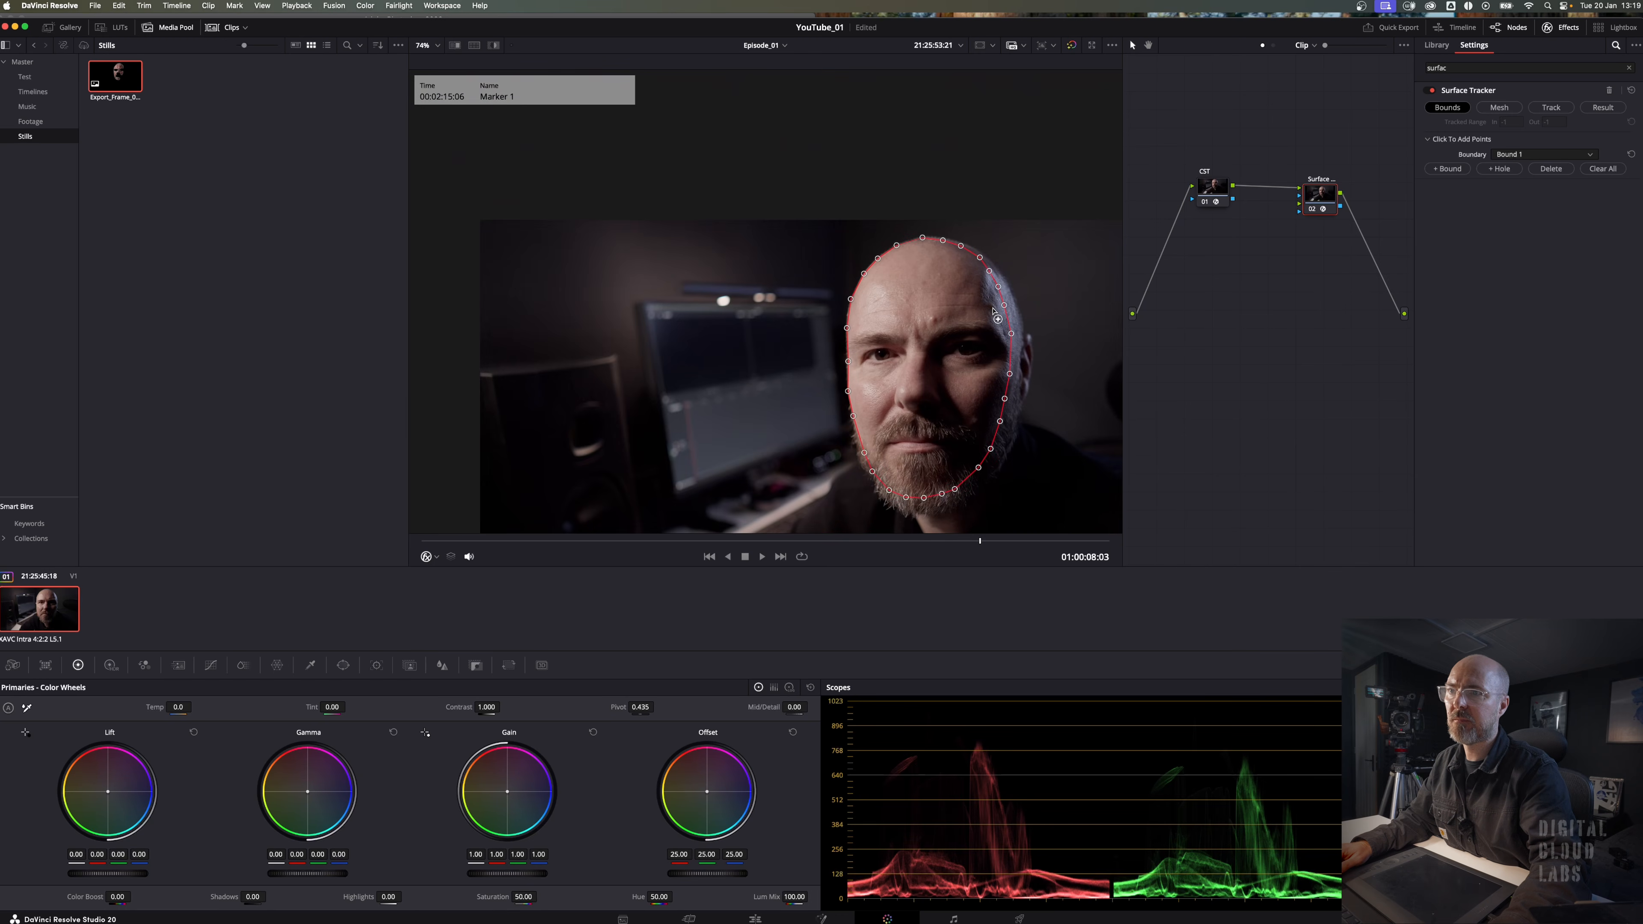
{"action": "key", "text": "super+s"}
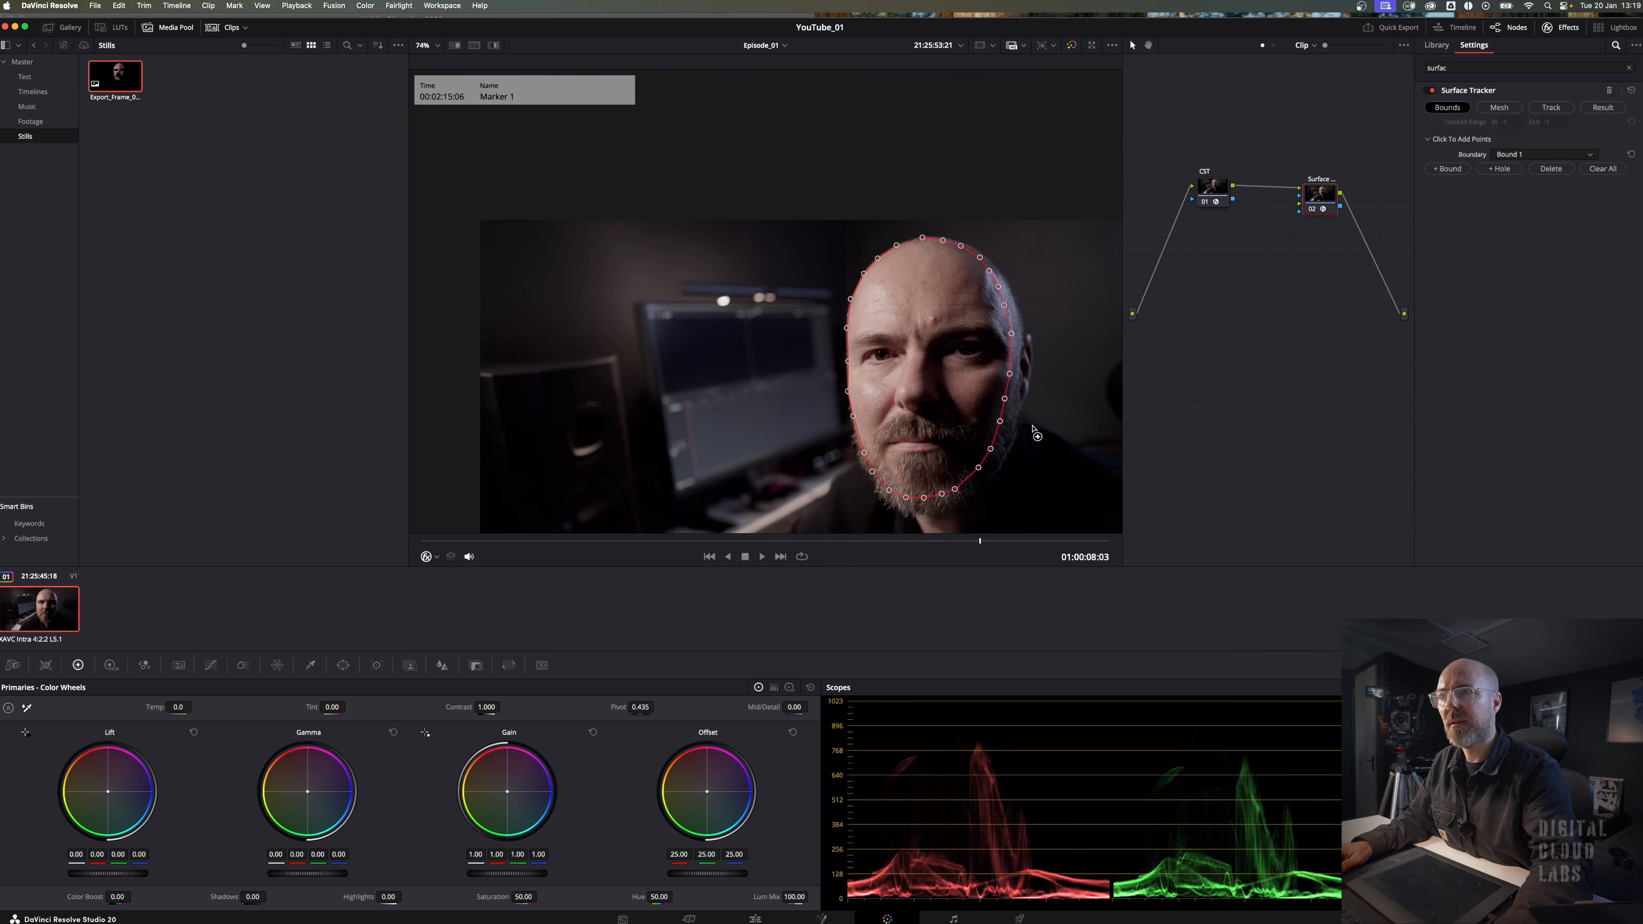
- Adjust the boundary beside the shadowed eye and add a point there so it follows the temple in front of the ear
{"action": "scroll", "coordinate": [1015, 399], "scroll_direction": "up", "scroll_amount": 2}
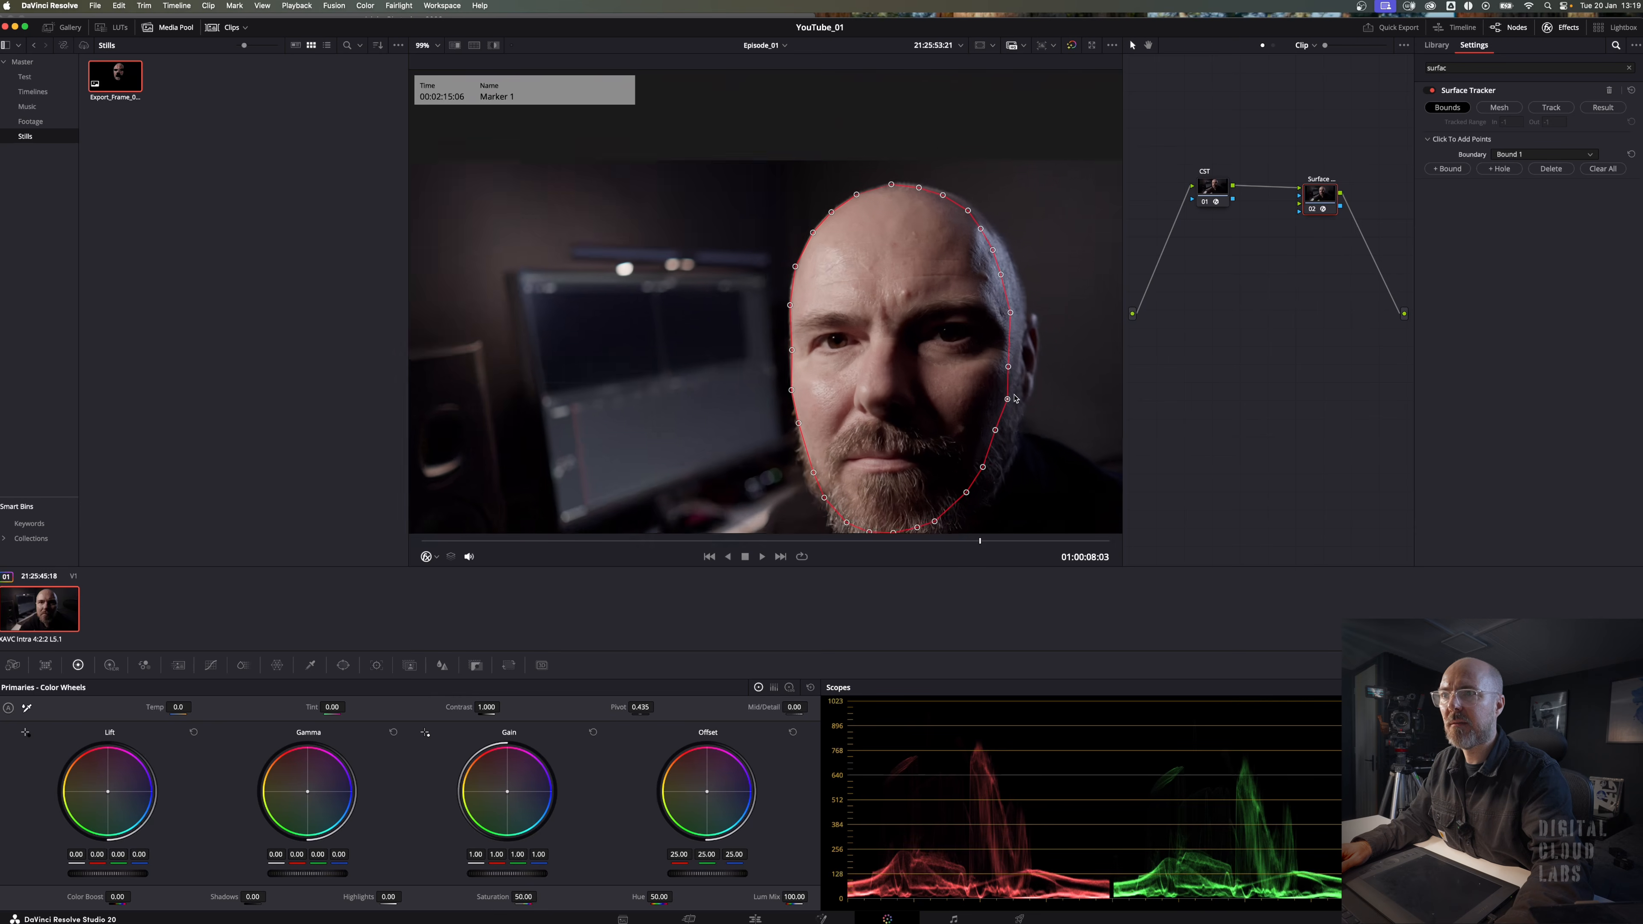
{"action": "scroll", "coordinate": [1014, 399], "scroll_direction": "up", "scroll_amount": 2}
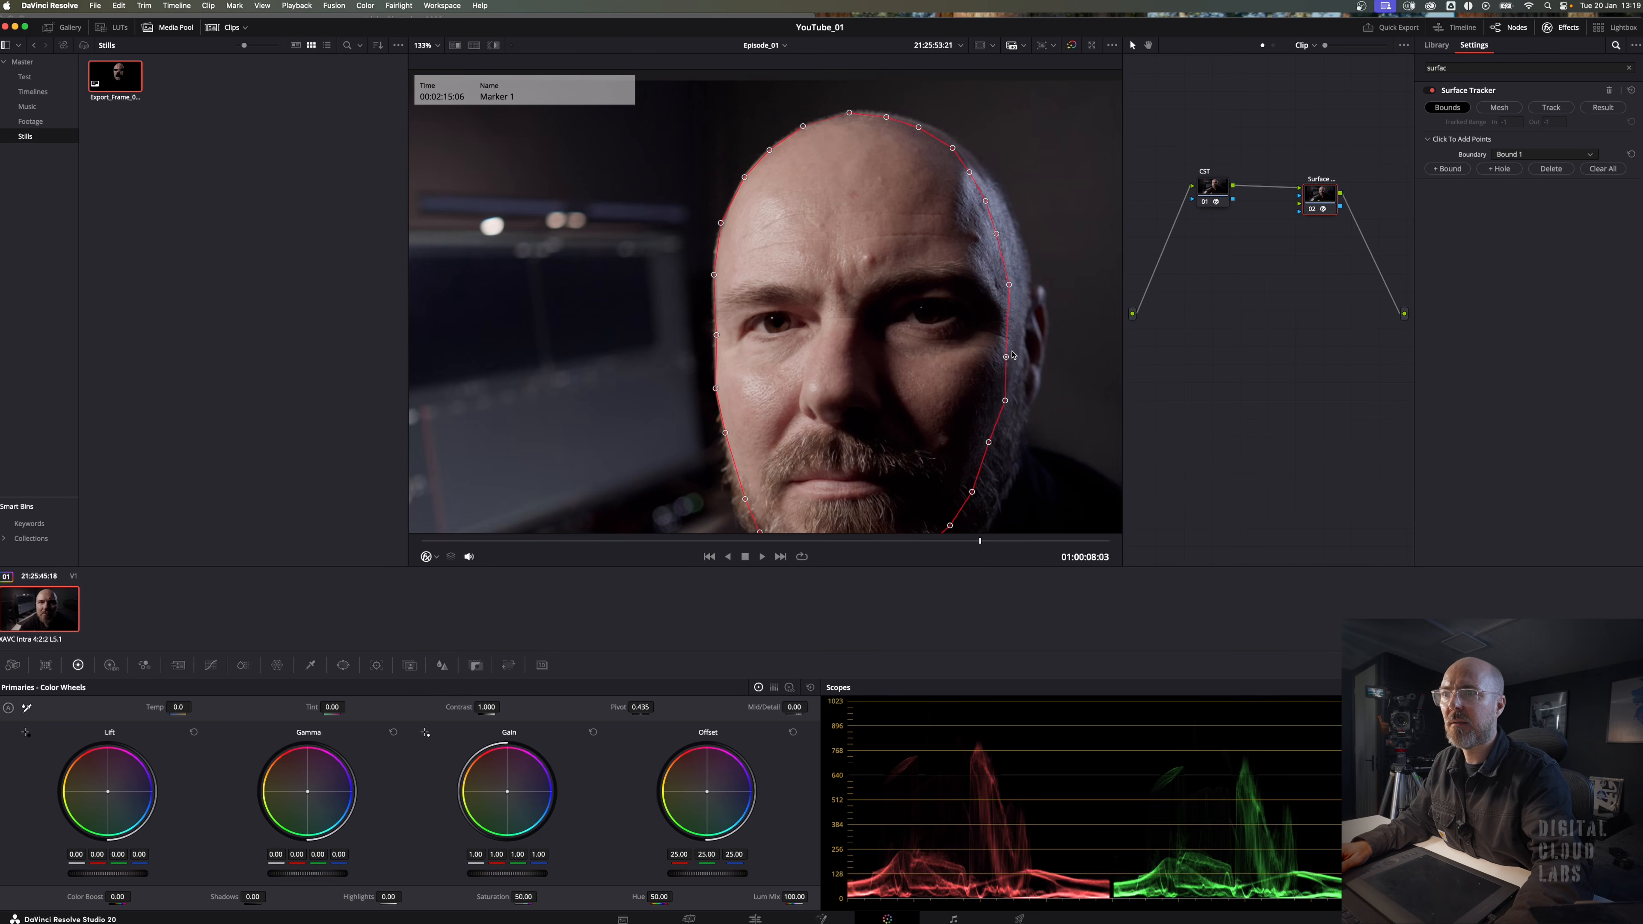
{"action": "left_click", "coordinate": [1013, 279]}
{"action": "left_click", "coordinate": [1015, 313]}
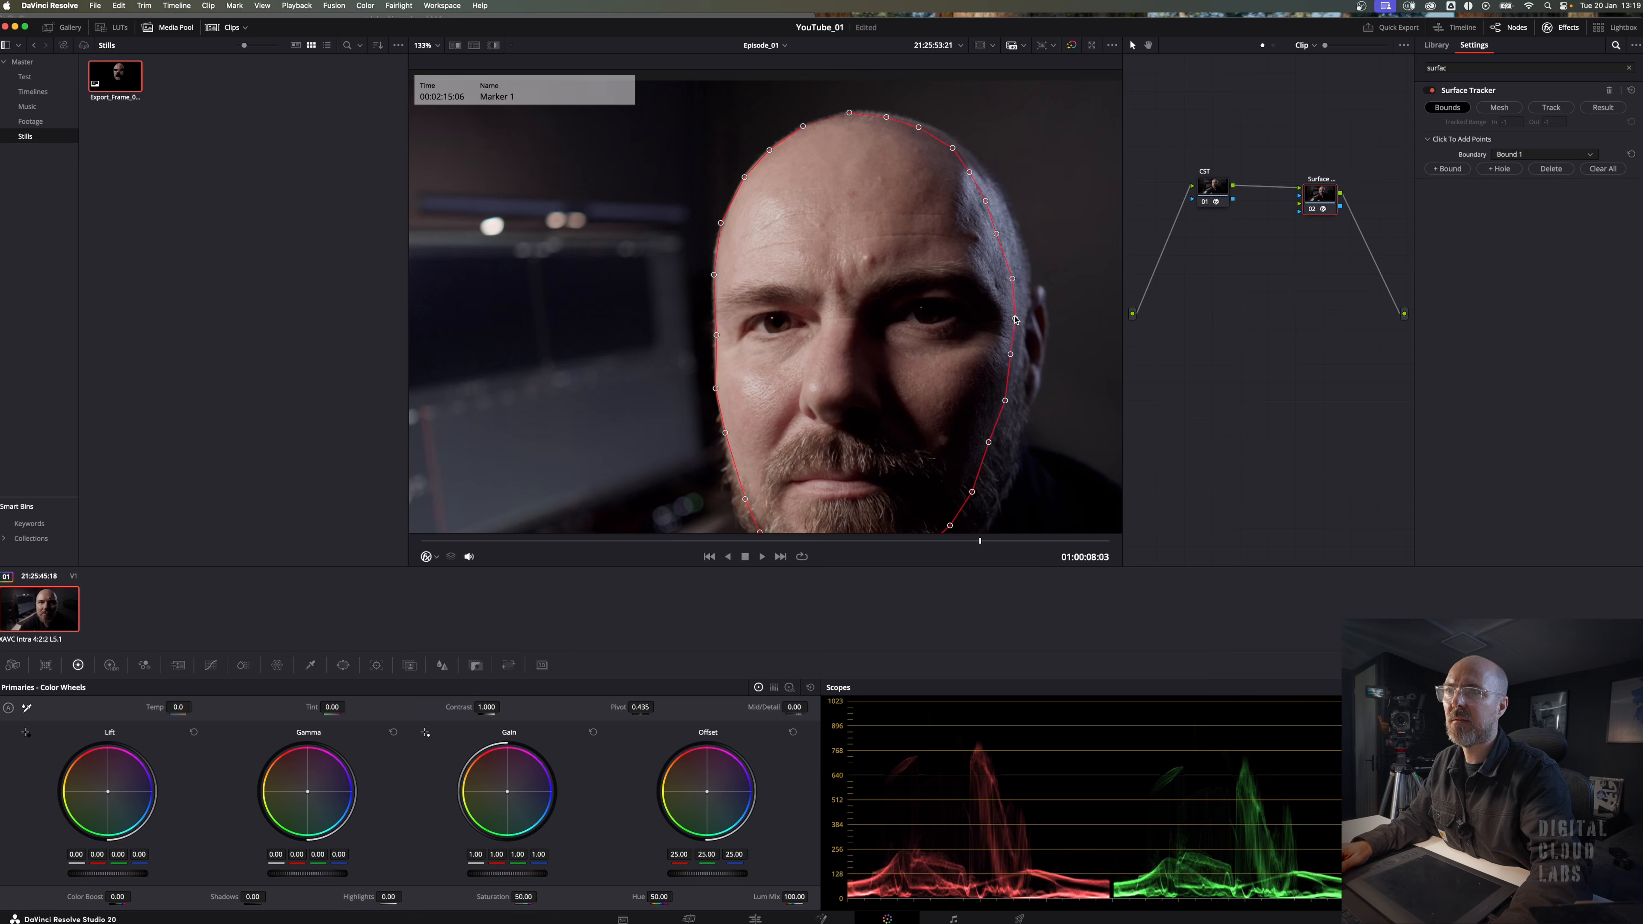
{"action": "scroll", "coordinate": [1013, 281], "scroll_direction": "down", "scroll_amount": 1}
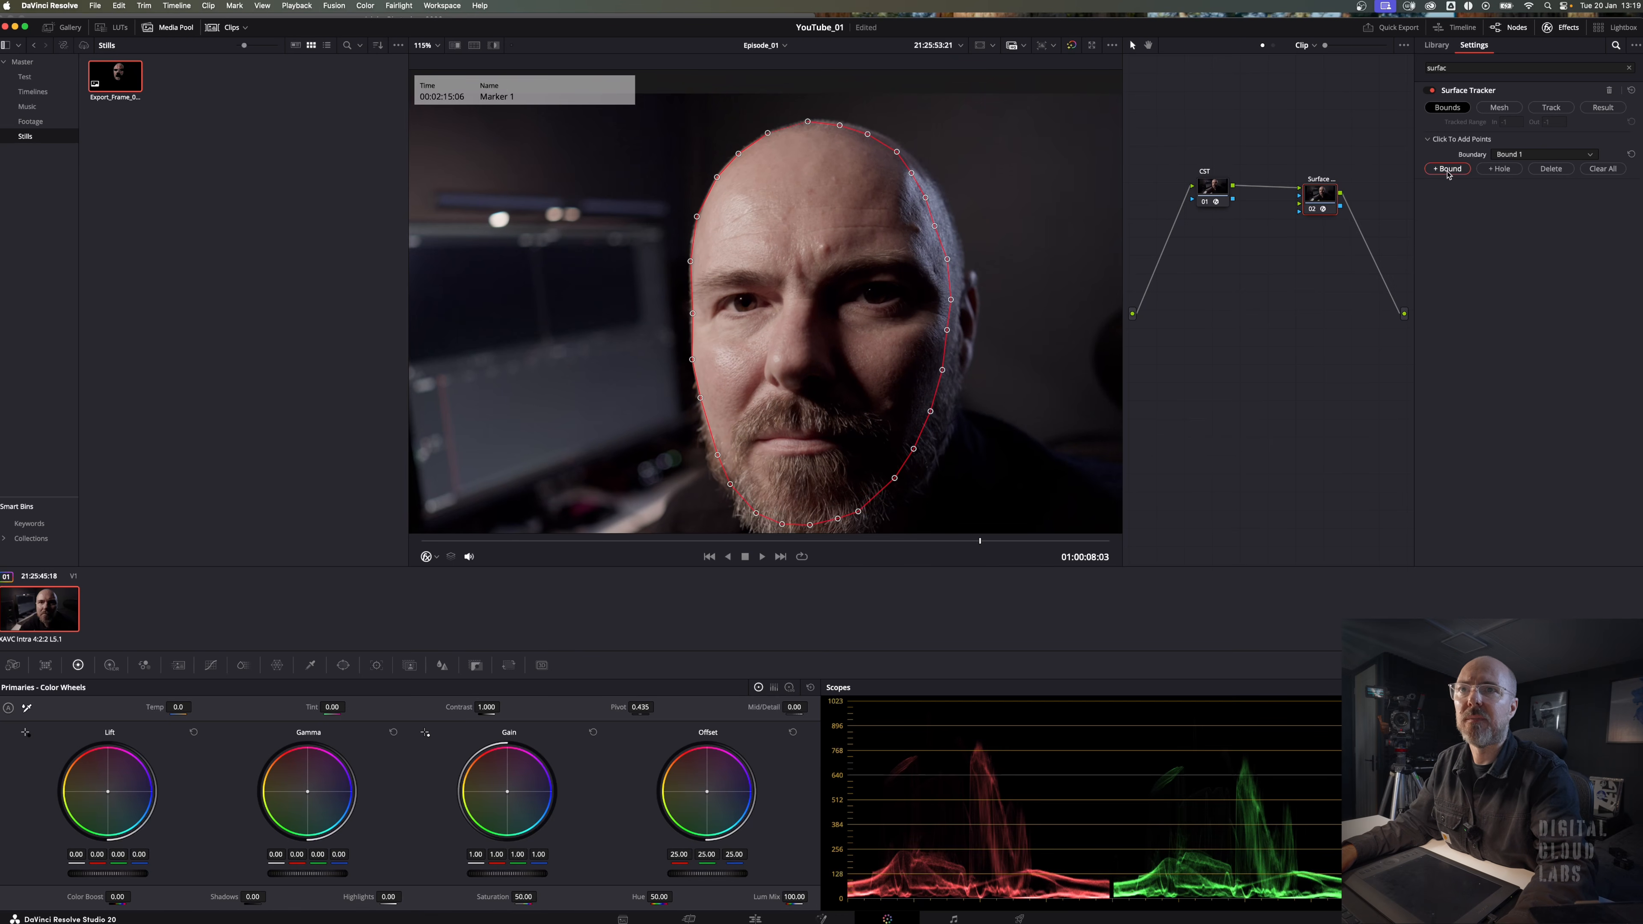
- Add a hole to the tracker bounds and outline the brightly lit eye with it
{"action": "left_click", "coordinate": [1496, 169]}
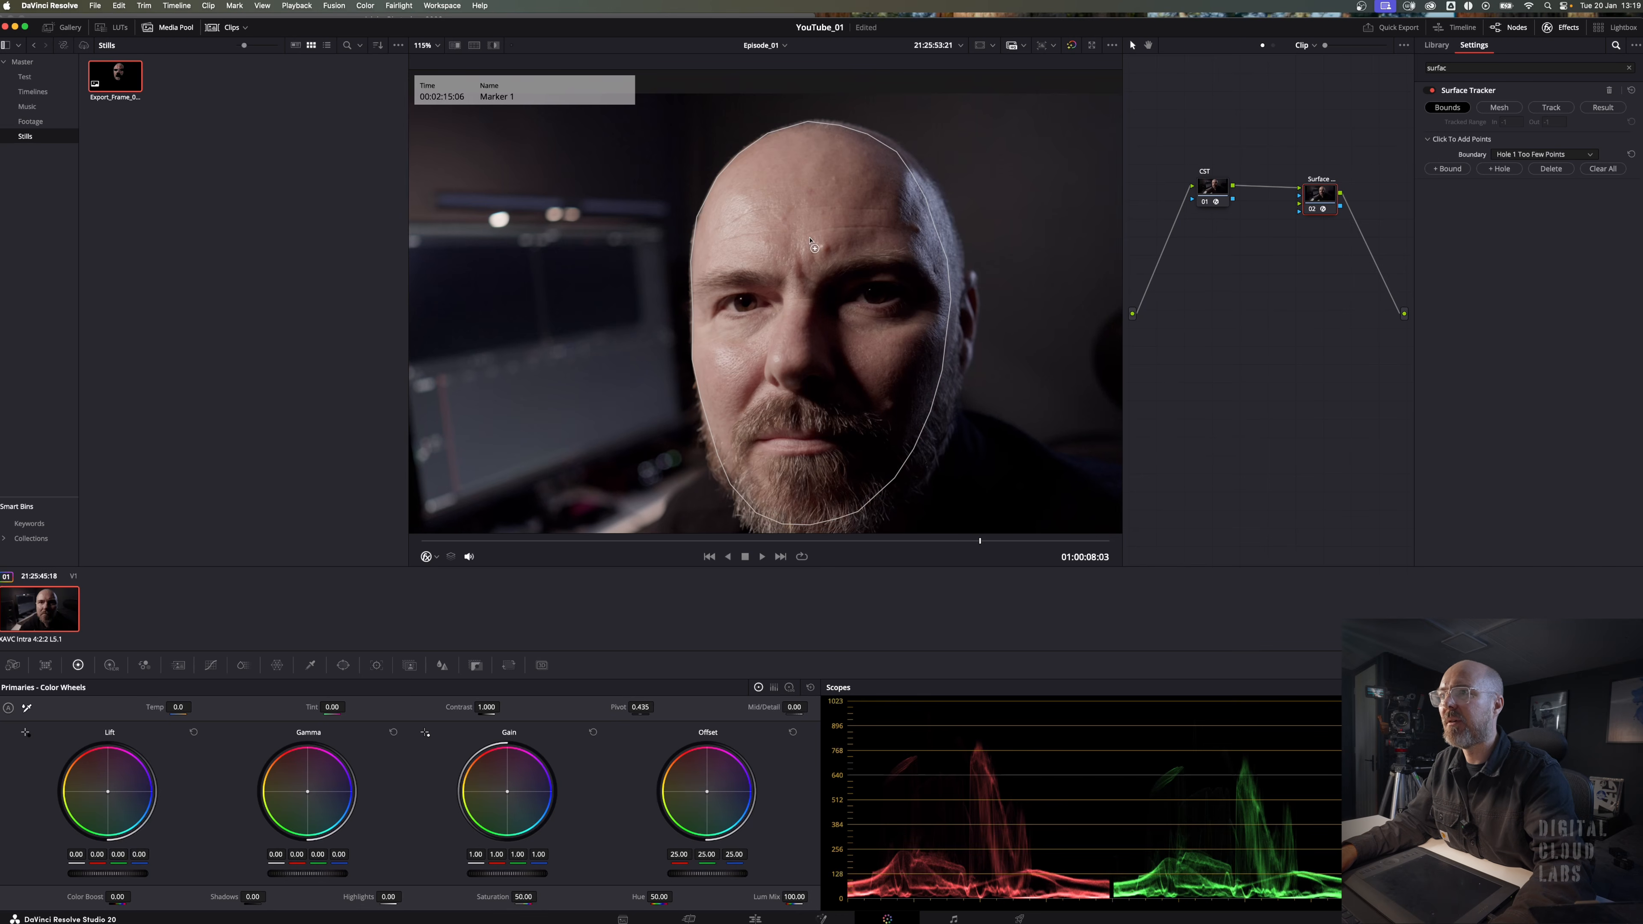
{"action": "left_click", "coordinate": [779, 297]}
{"action": "left_click", "coordinate": [712, 304]}
{"action": "left_click", "coordinate": [741, 318]}
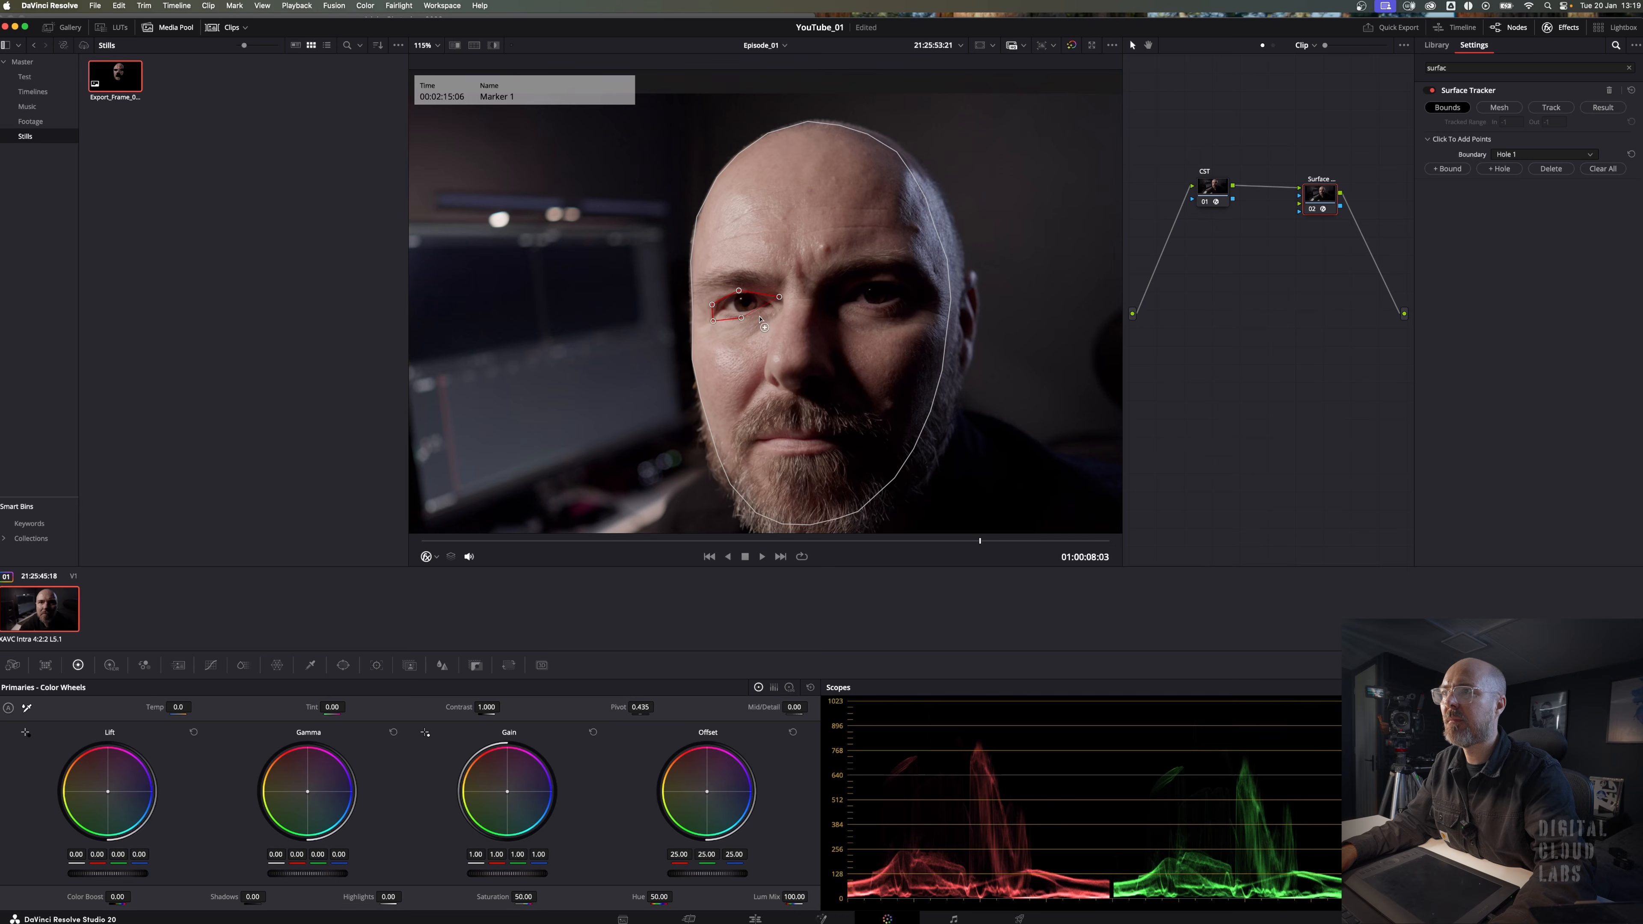
{"action": "left_click", "coordinate": [779, 297]}
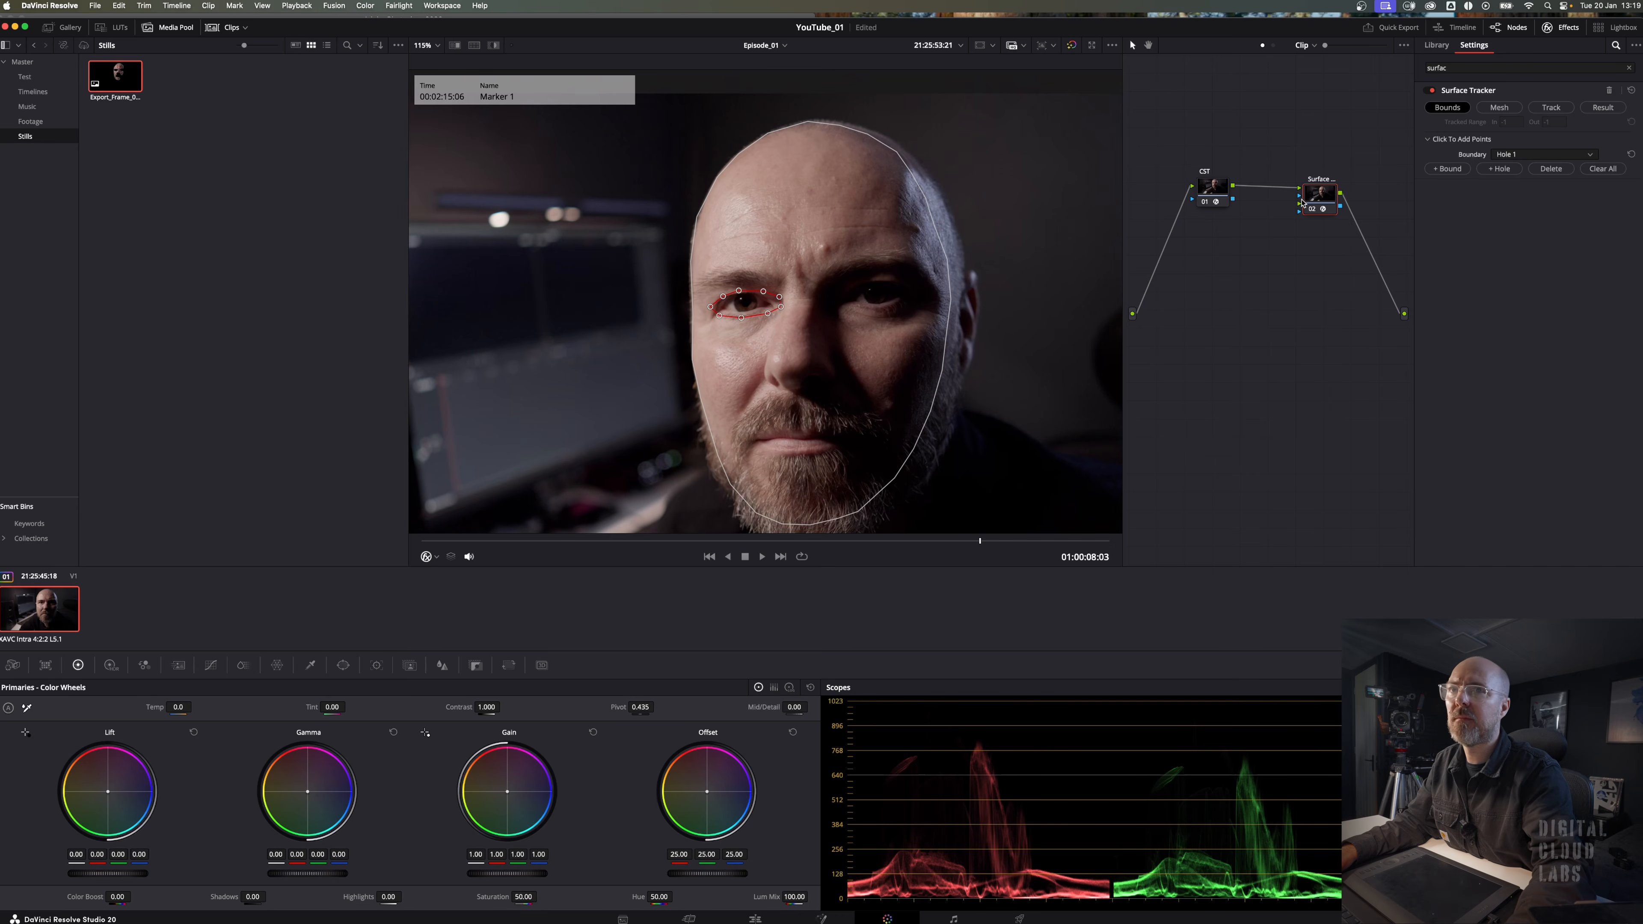
- Add a second hole to the tracker bounds around the shadowed eye
{"action": "left_click", "coordinate": [1499, 168]}
{"action": "left_click", "coordinate": [839, 301]}
{"action": "left_click", "coordinate": [851, 290]}
{"action": "left_click", "coordinate": [874, 280]}
{"action": "left_click", "coordinate": [893, 281]}
{"action": "left_click", "coordinate": [910, 288]}
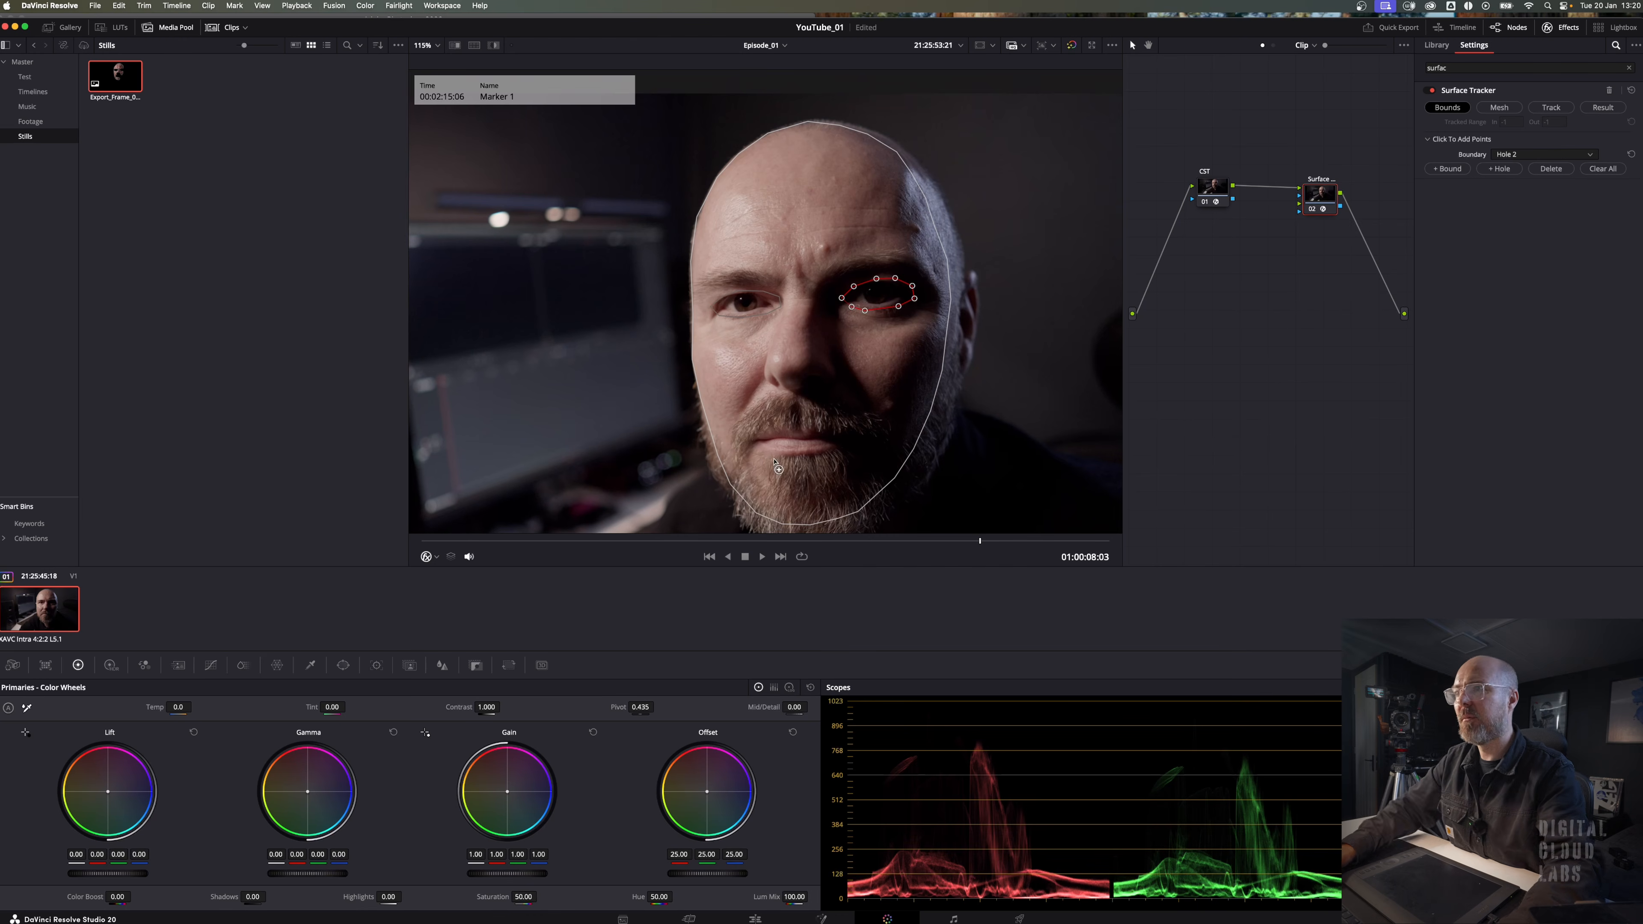
- Add a third hole to the tracker bounds and outline the mouth with it
{"action": "left_click", "coordinate": [1499, 168]}
{"action": "left_click", "coordinate": [747, 442]}
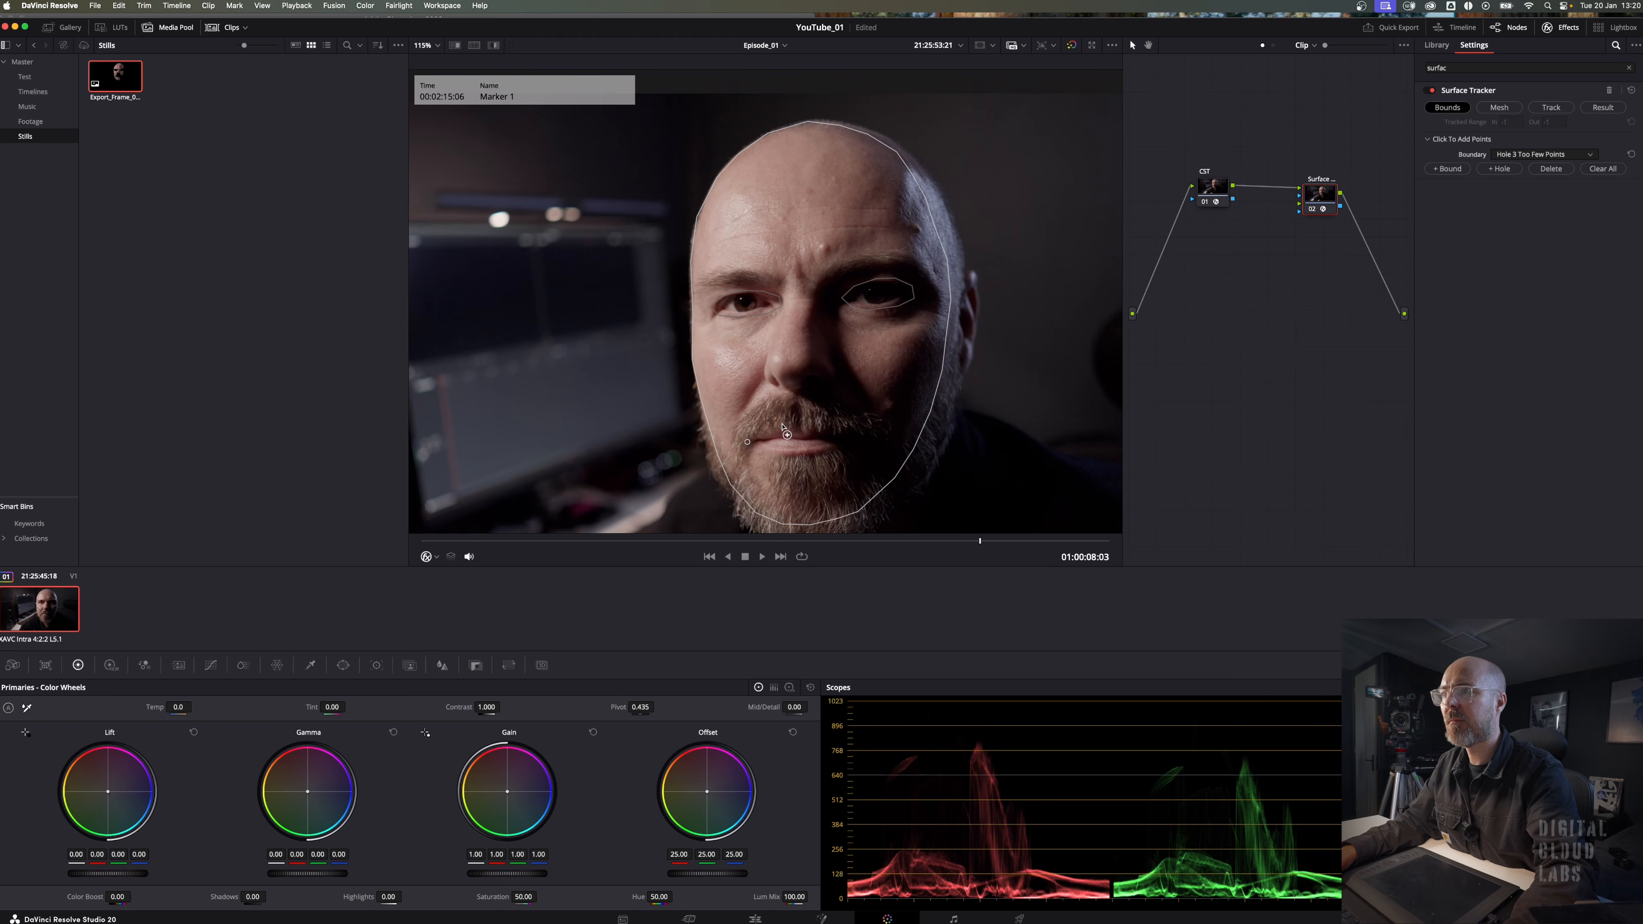
{"action": "left_click", "coordinate": [827, 424]}
{"action": "left_click", "coordinate": [854, 438]}
{"action": "left_click", "coordinate": [848, 451]}
{"action": "left_click", "coordinate": [798, 460]}
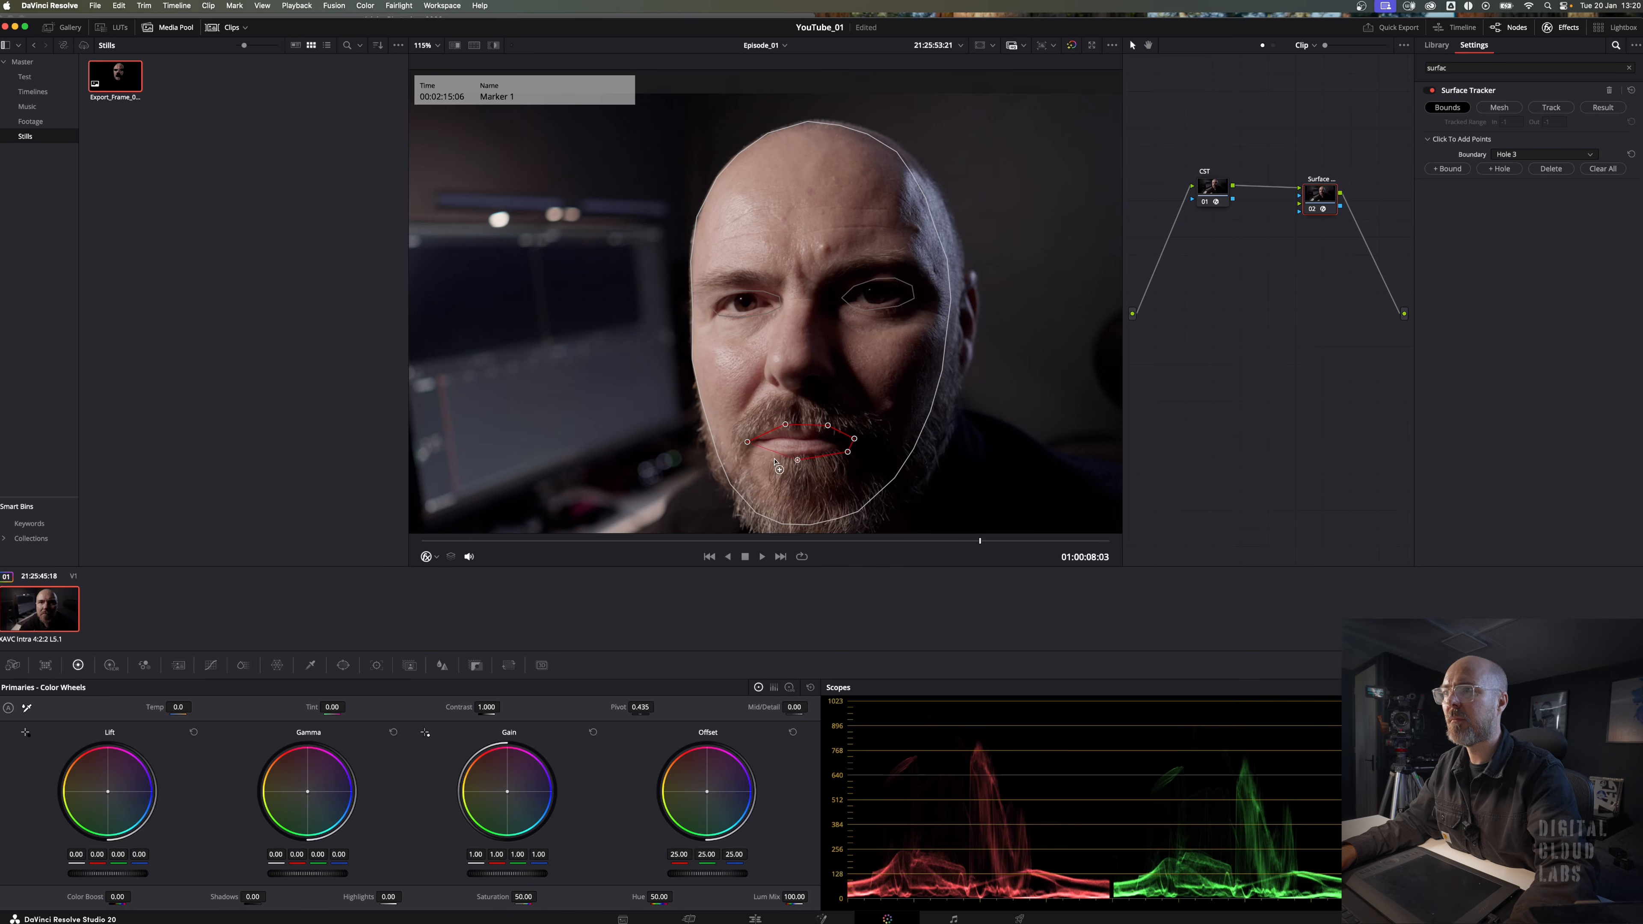
- Generate the tracking mesh from the bounds and set its point locations to Uniform Grid
{"action": "left_click", "coordinate": [1502, 109]}
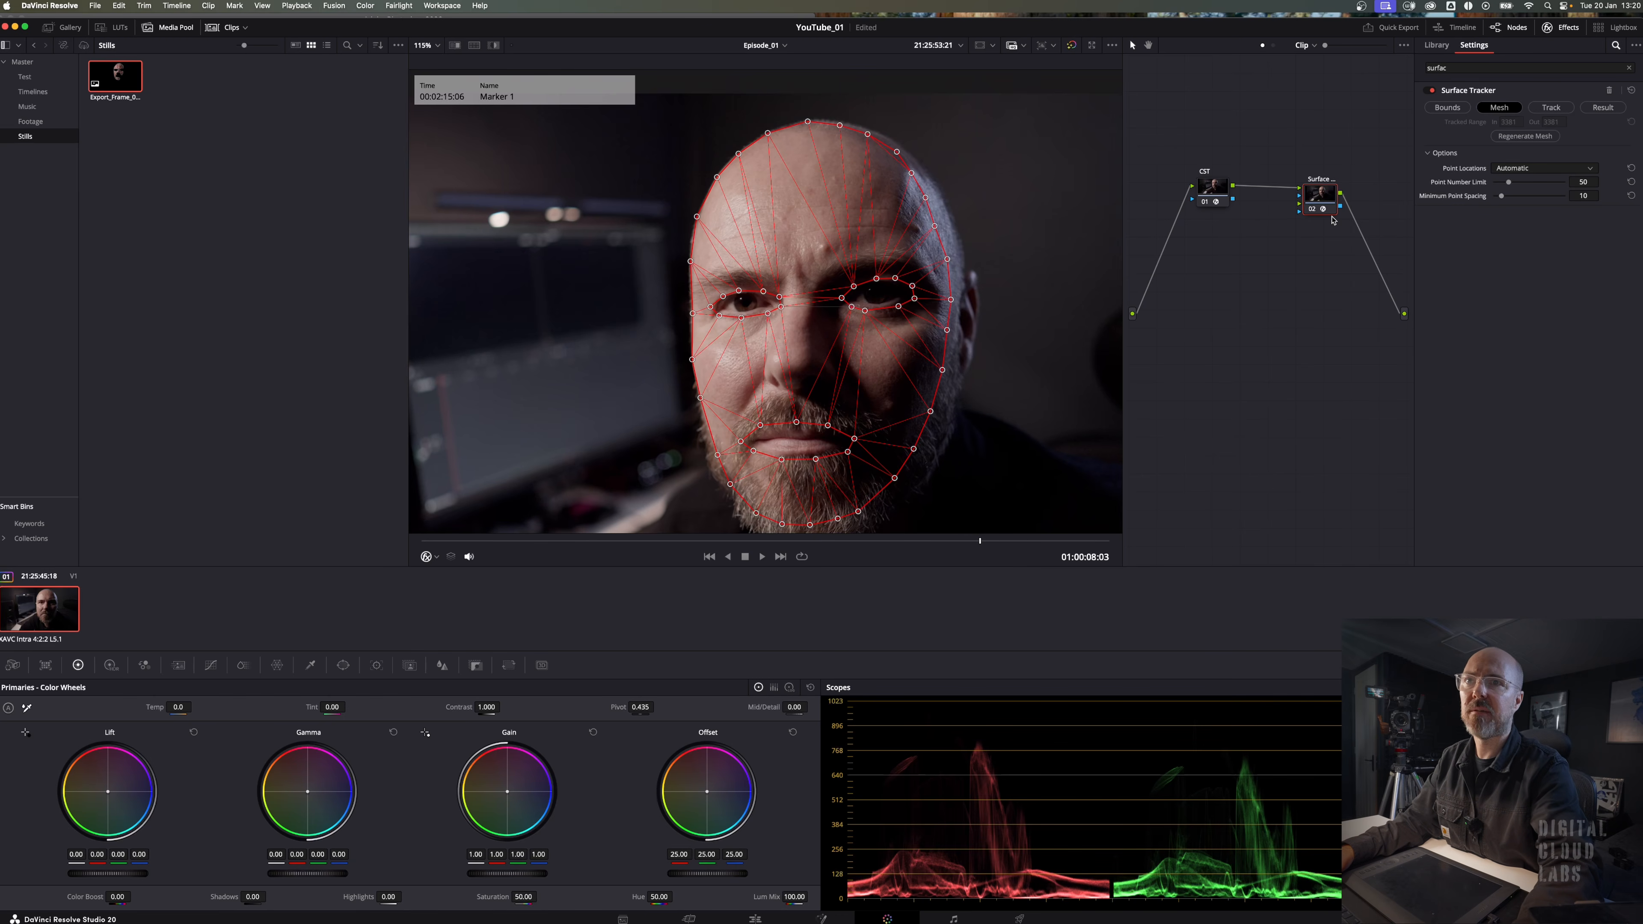
{"action": "left_click", "coordinate": [1524, 170]}
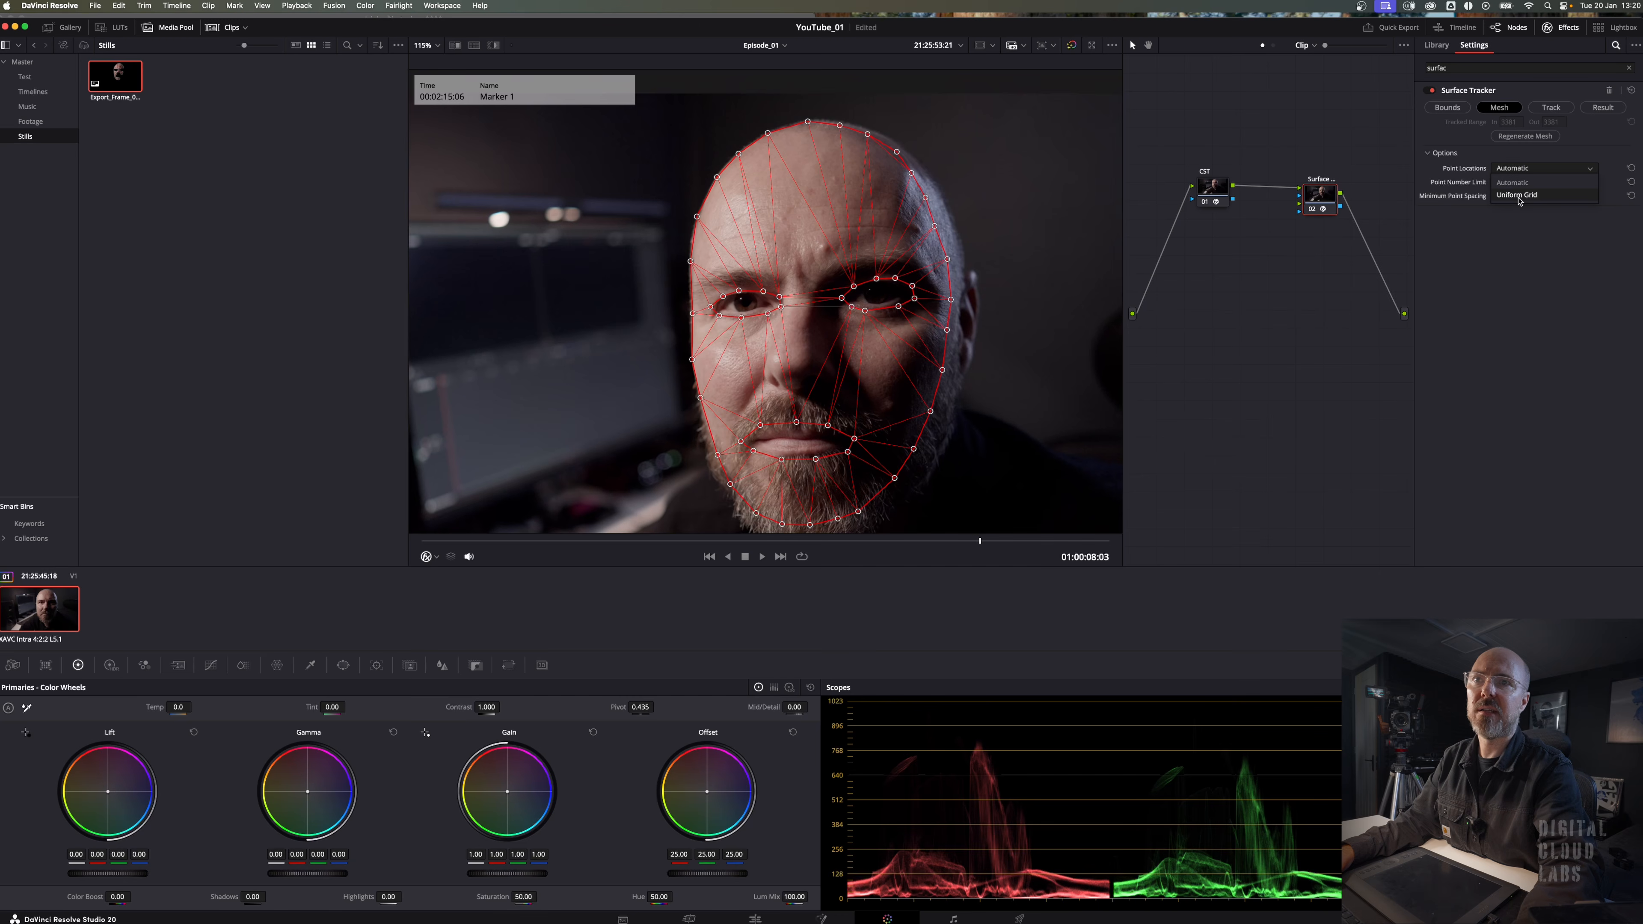
{"action": "left_click", "coordinate": [1535, 196]}
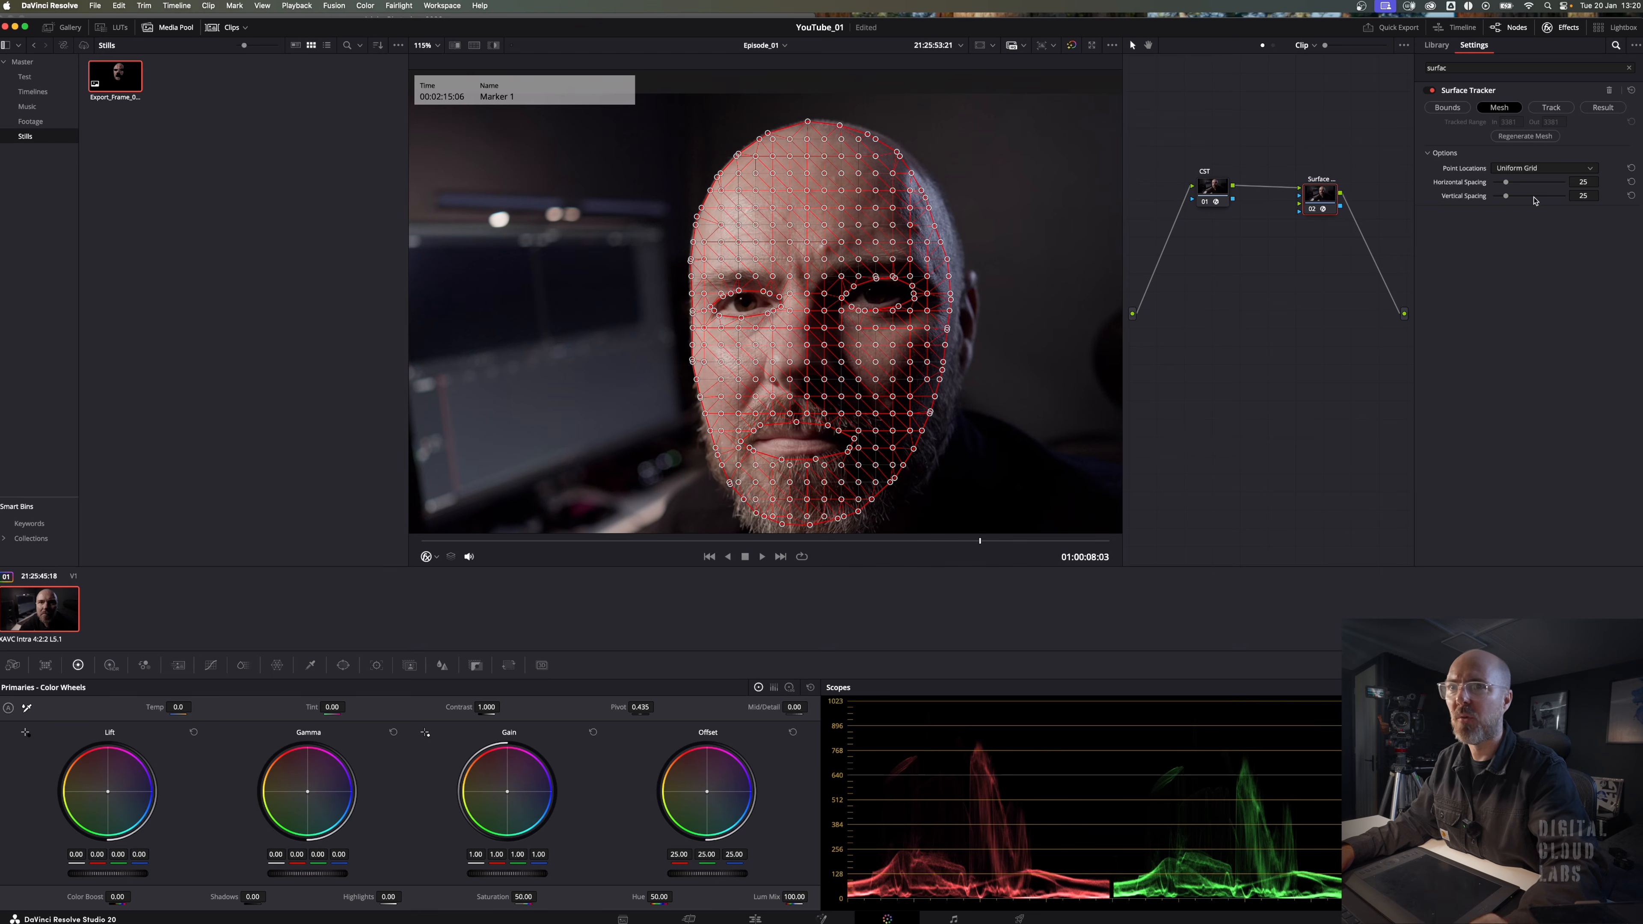
- Set the tracking quality to Better and track the face mesh forward then in reverse
{"action": "left_click", "coordinate": [1550, 109]}
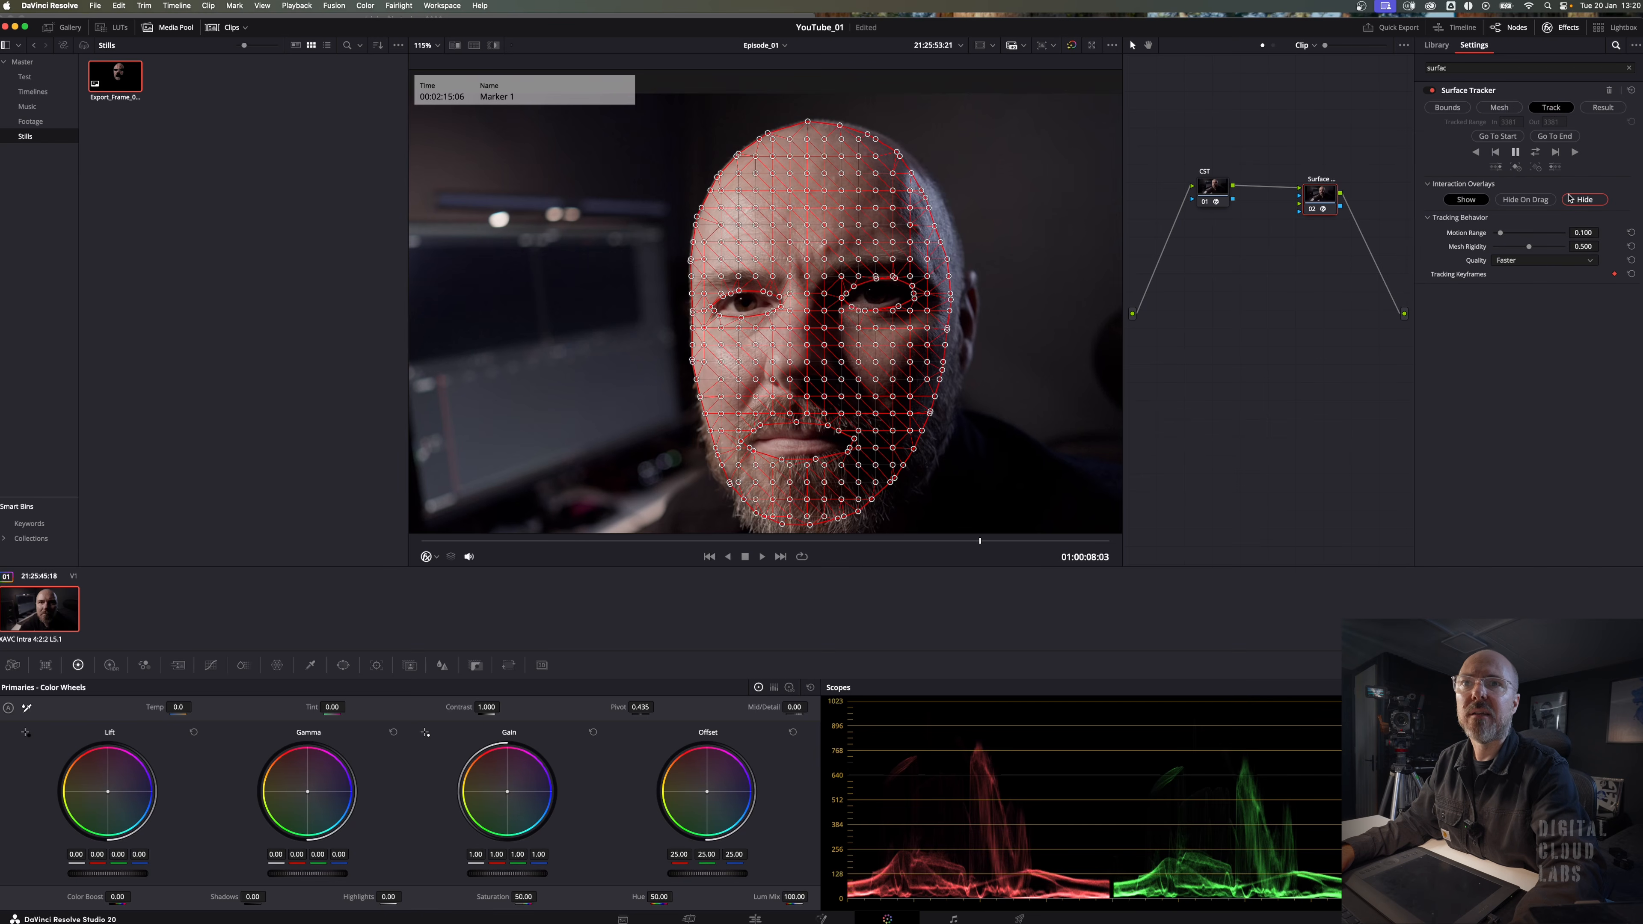
{"action": "left_click", "coordinate": [1516, 263]}
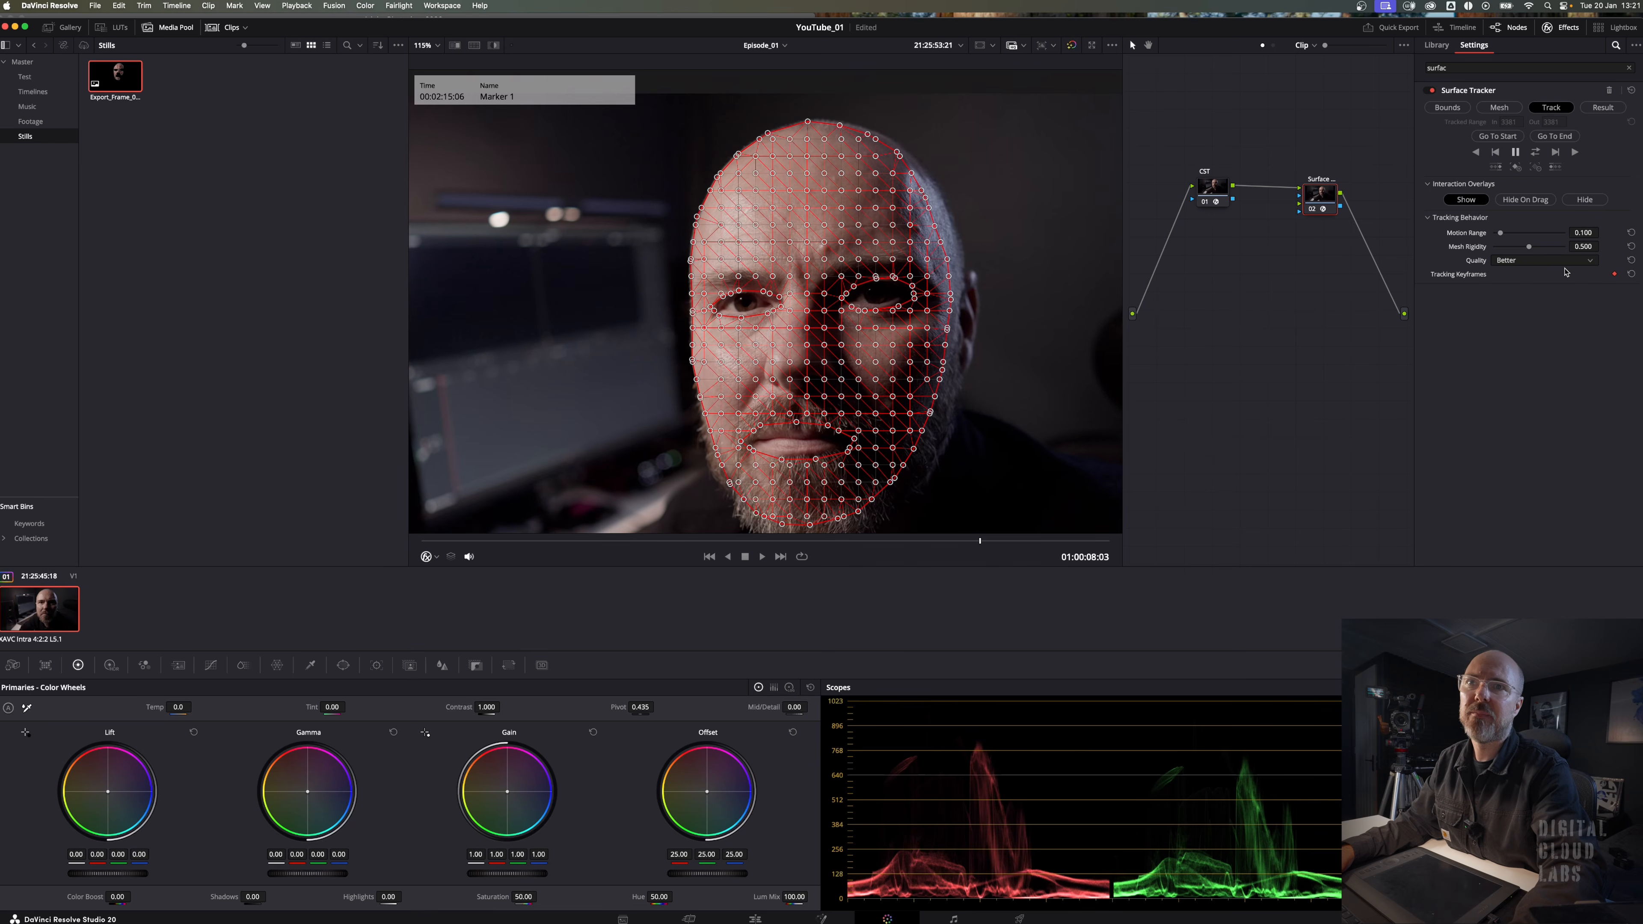
{"action": "left_click", "coordinate": [1536, 153]}
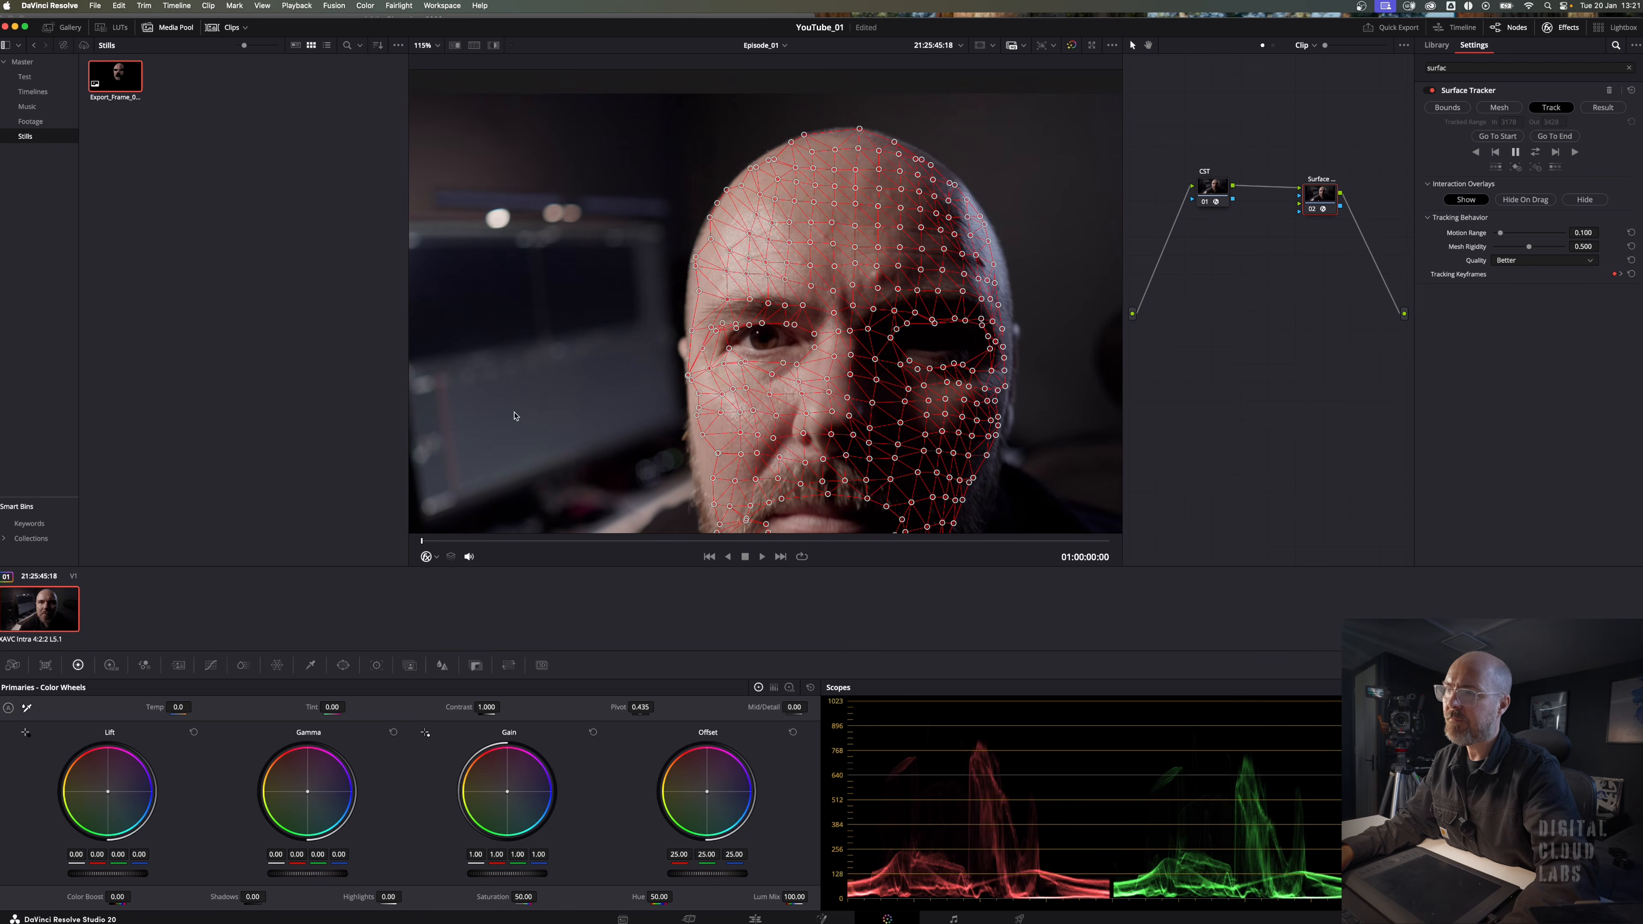
- At 01:00:02:09, pull the stray mesh points at the lit temple back onto the face and retrack forward then reverse
{"action": "key", "text": "shift+z"}
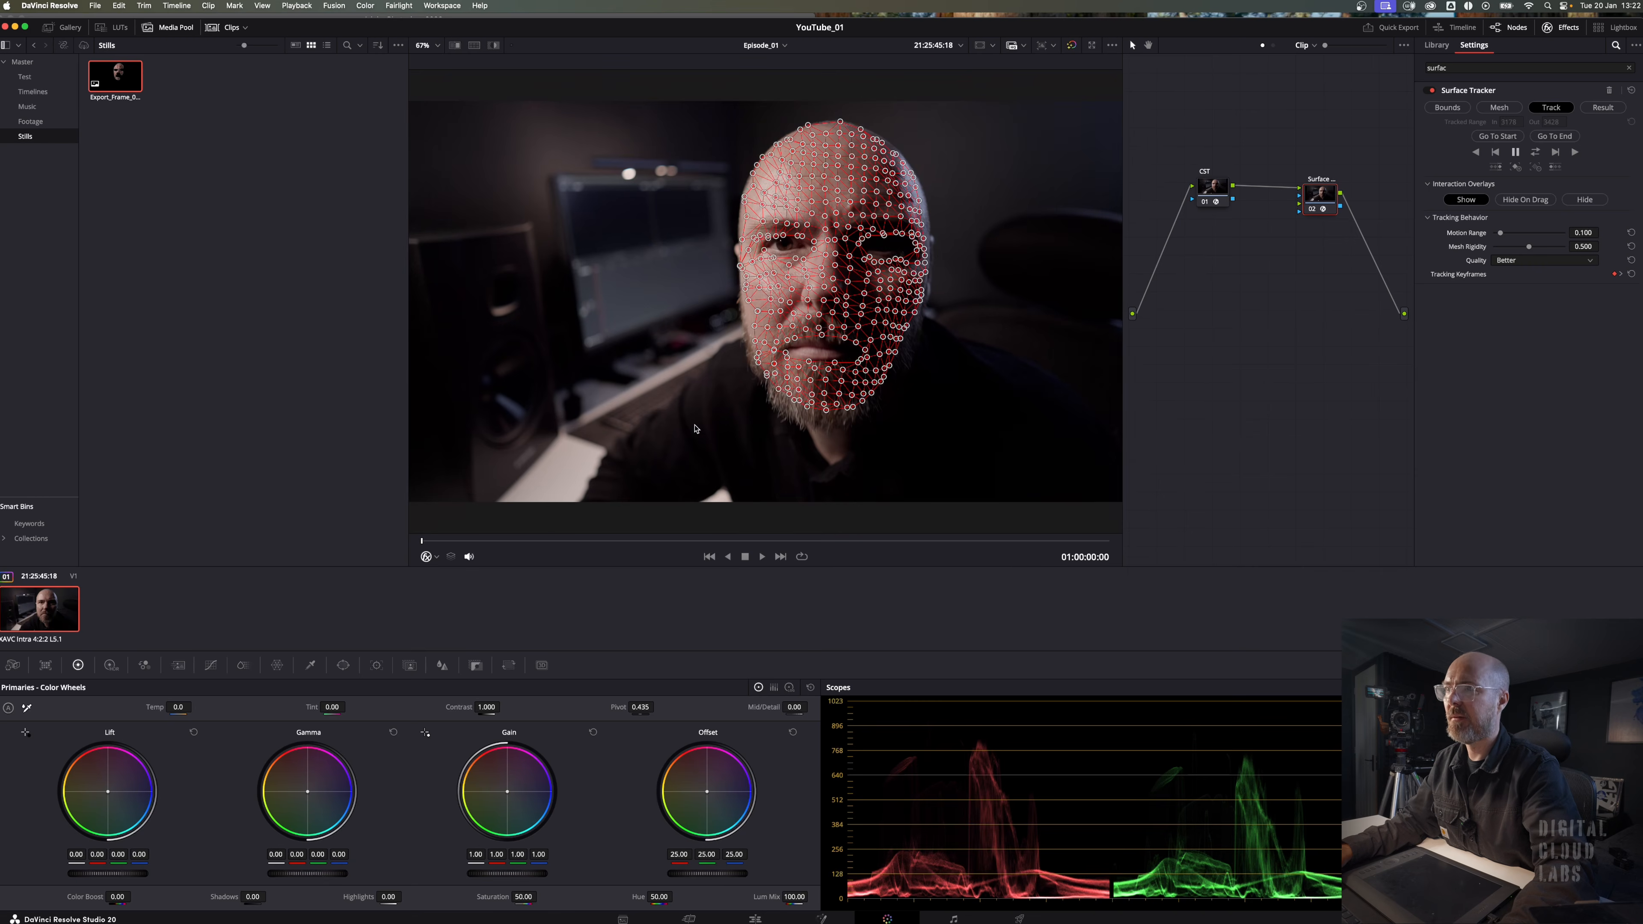
{"action": "left_click_drag", "start_coordinate": [422, 543], "coordinate": [584, 545]}
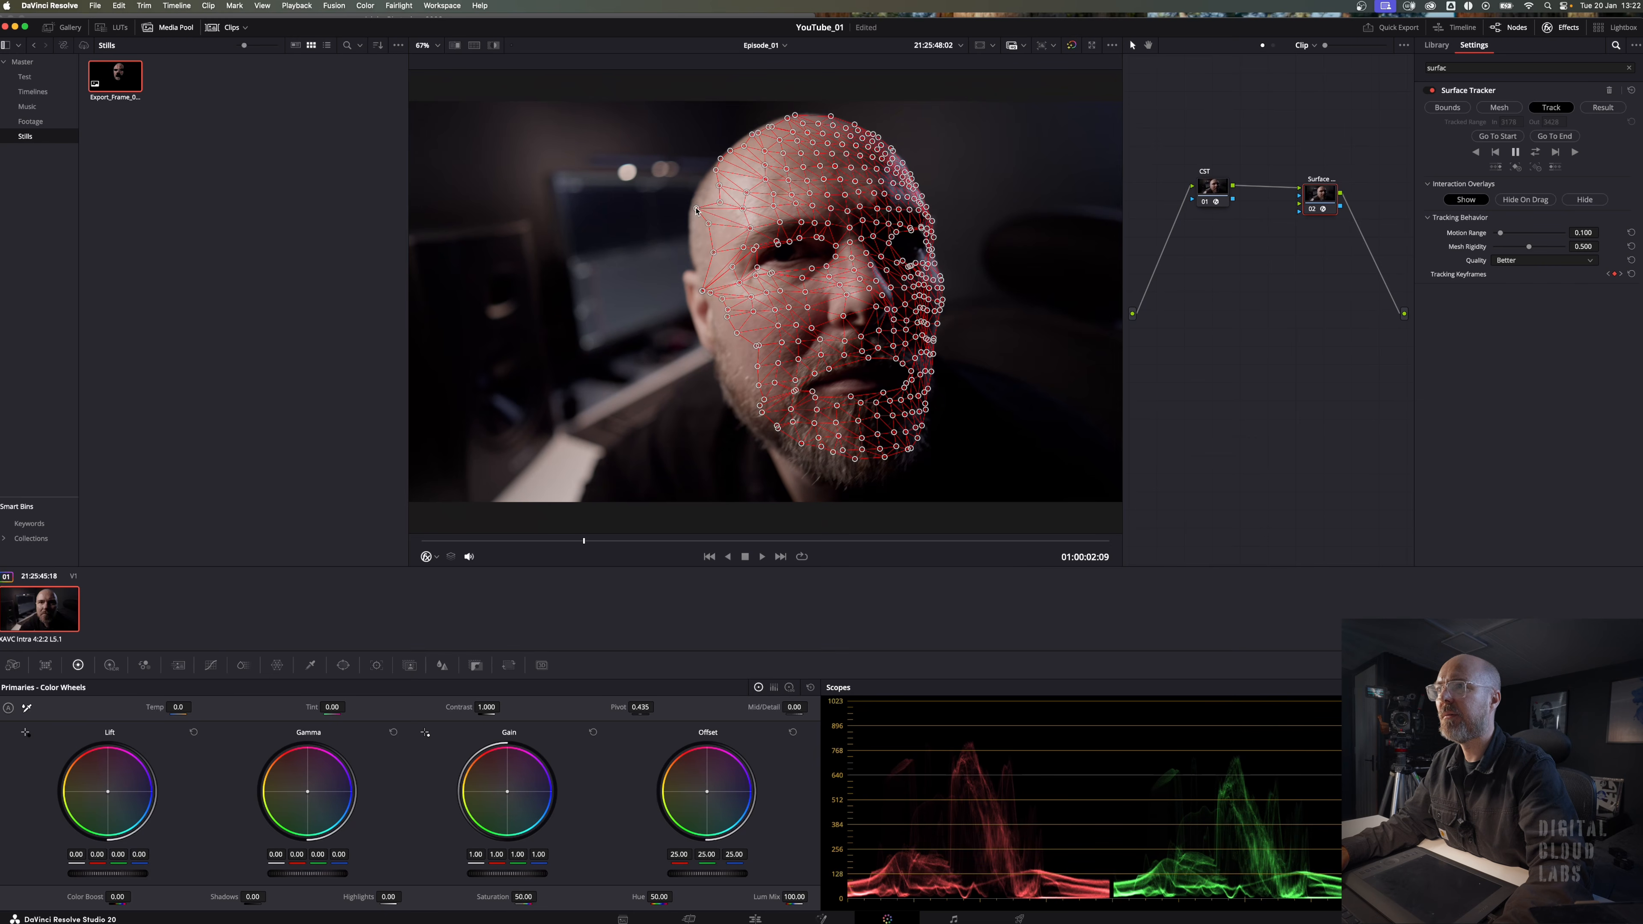
{"action": "left_click_drag", "start_coordinate": [711, 228], "coordinate": [715, 274]}
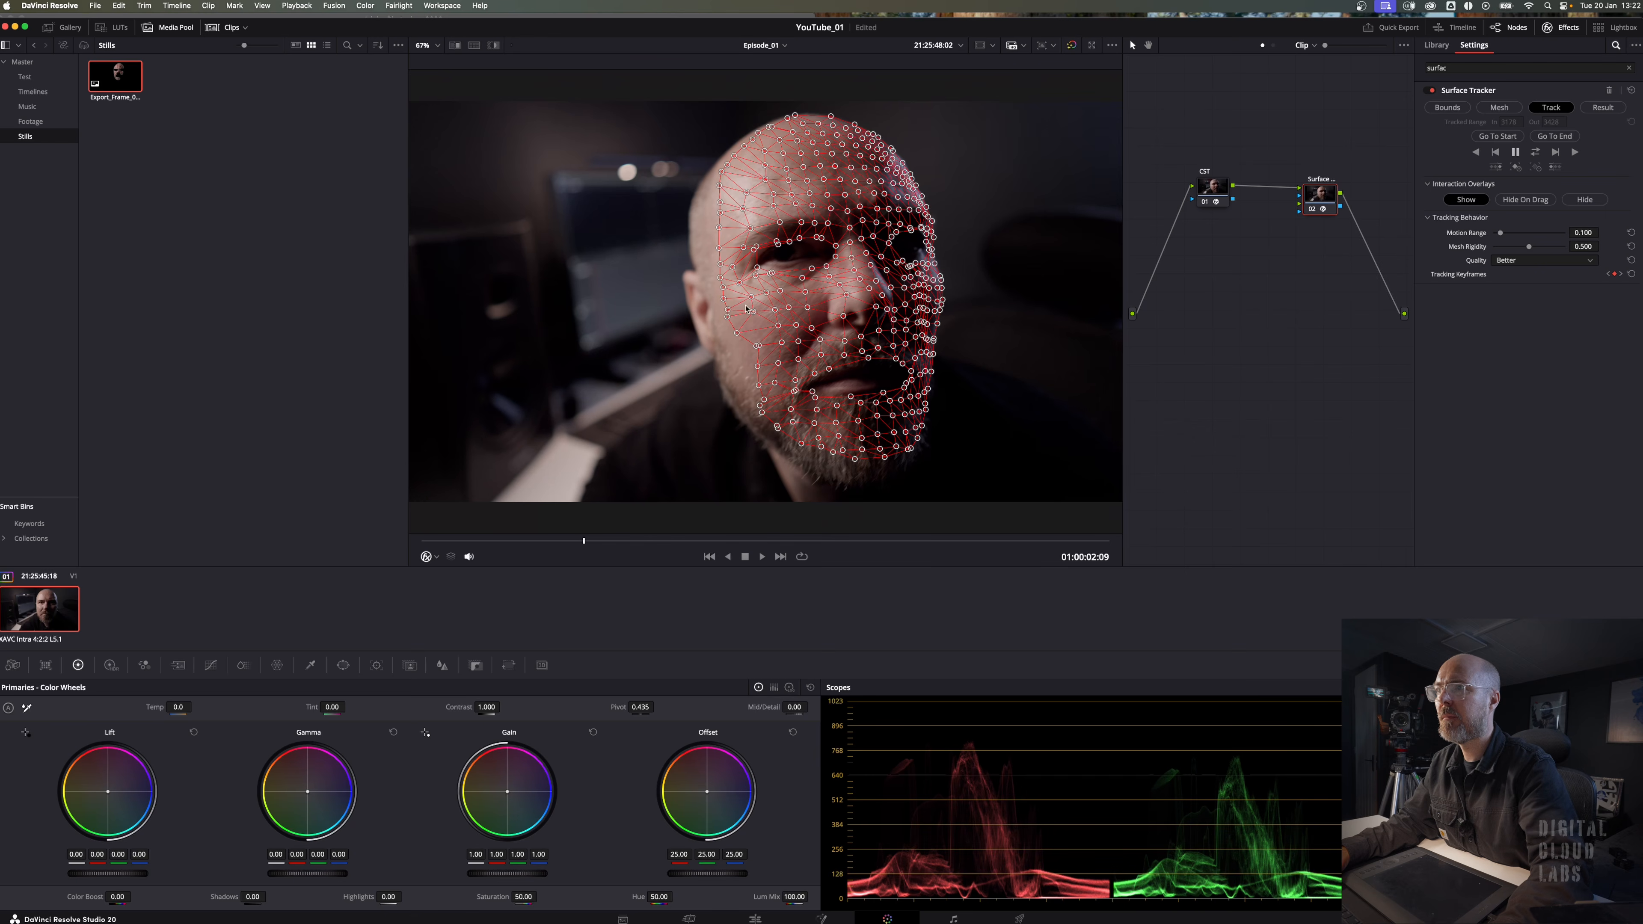
{"action": "left_click", "coordinate": [1536, 153]}
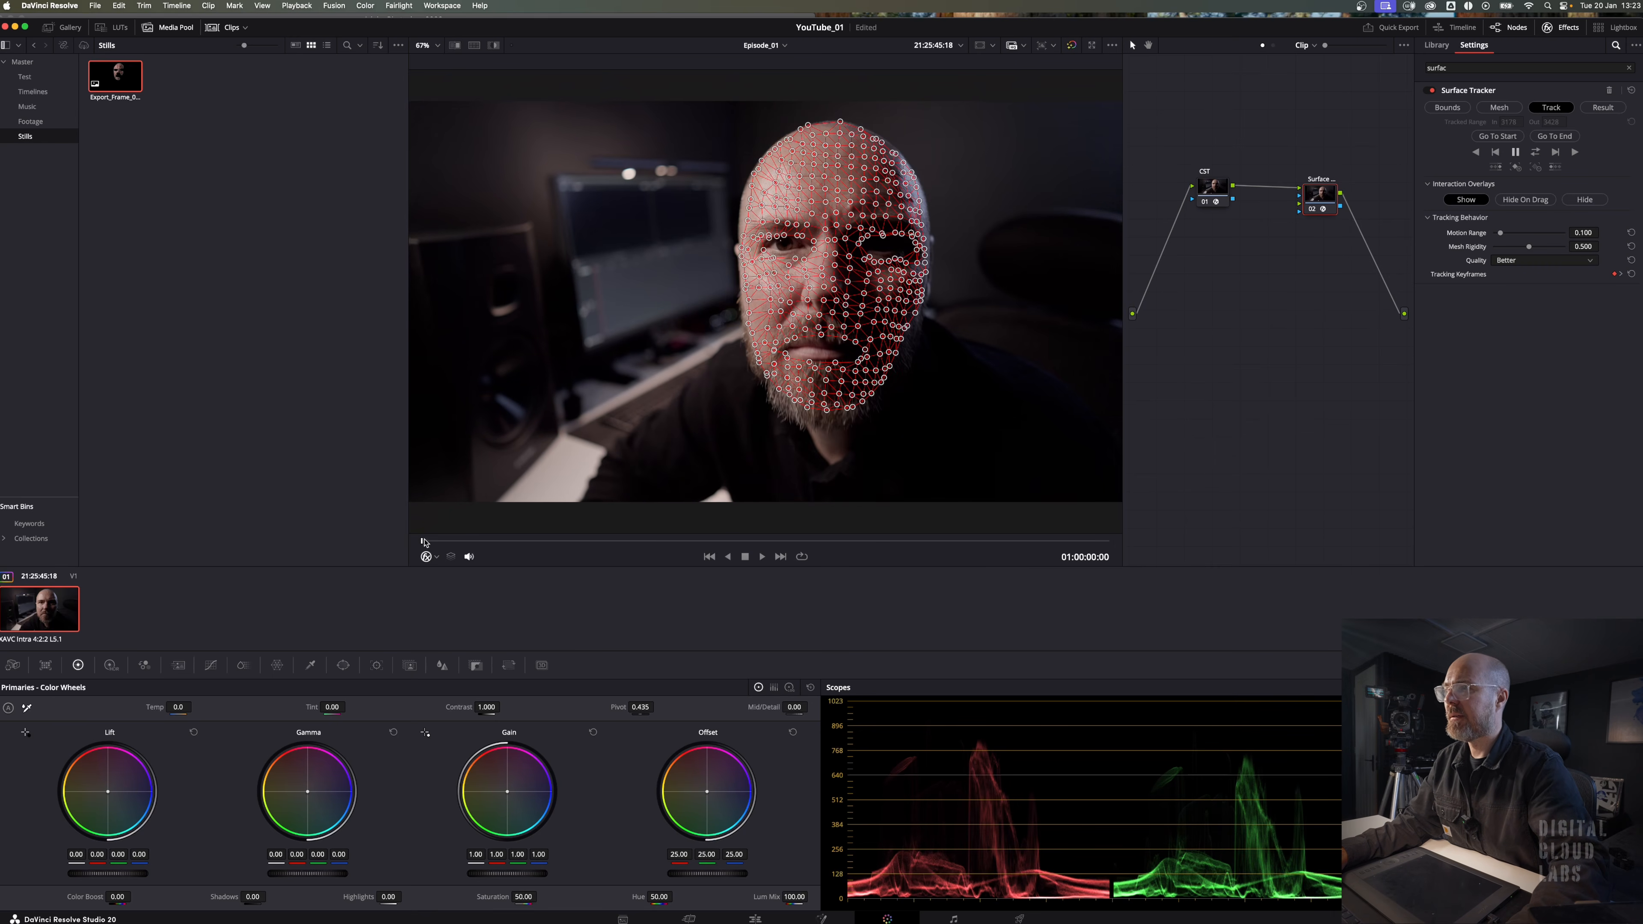
- At 01:00:06:19, correct the mesh points along the shadowed side of the face and retrack forward then reverse
{"action": "left_click_drag", "start_coordinate": [424, 541], "coordinate": [886, 539]}
{"action": "scroll", "coordinate": [885, 196], "scroll_direction": "up", "scroll_amount": 5}
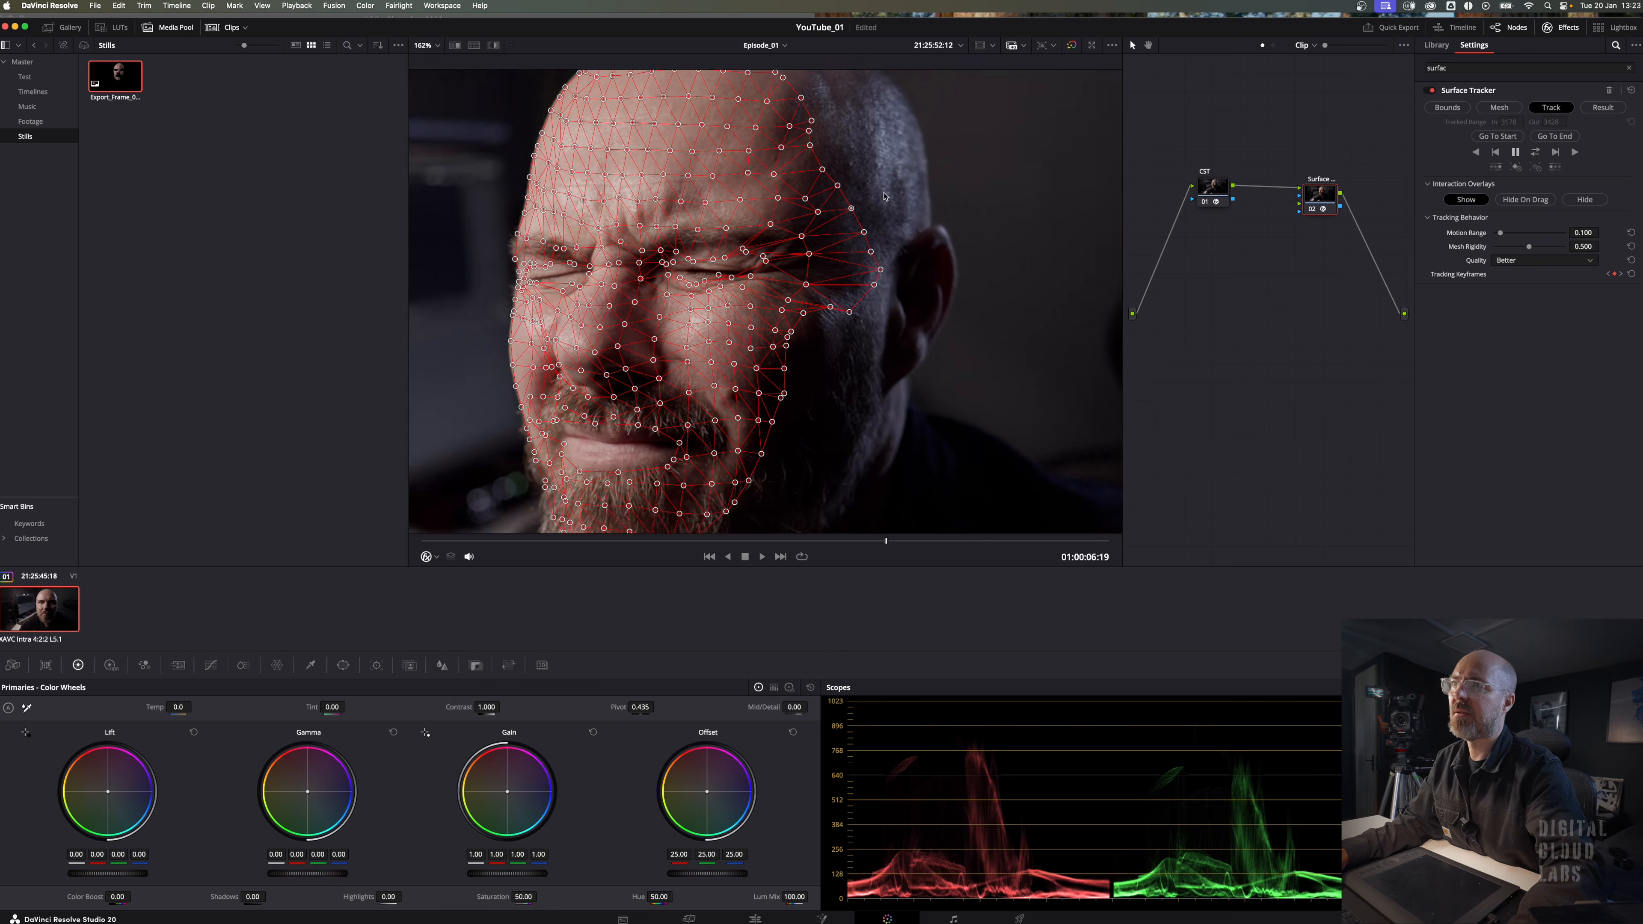
{"action": "scroll", "coordinate": [884, 196], "scroll_direction": "up", "scroll_amount": 1}
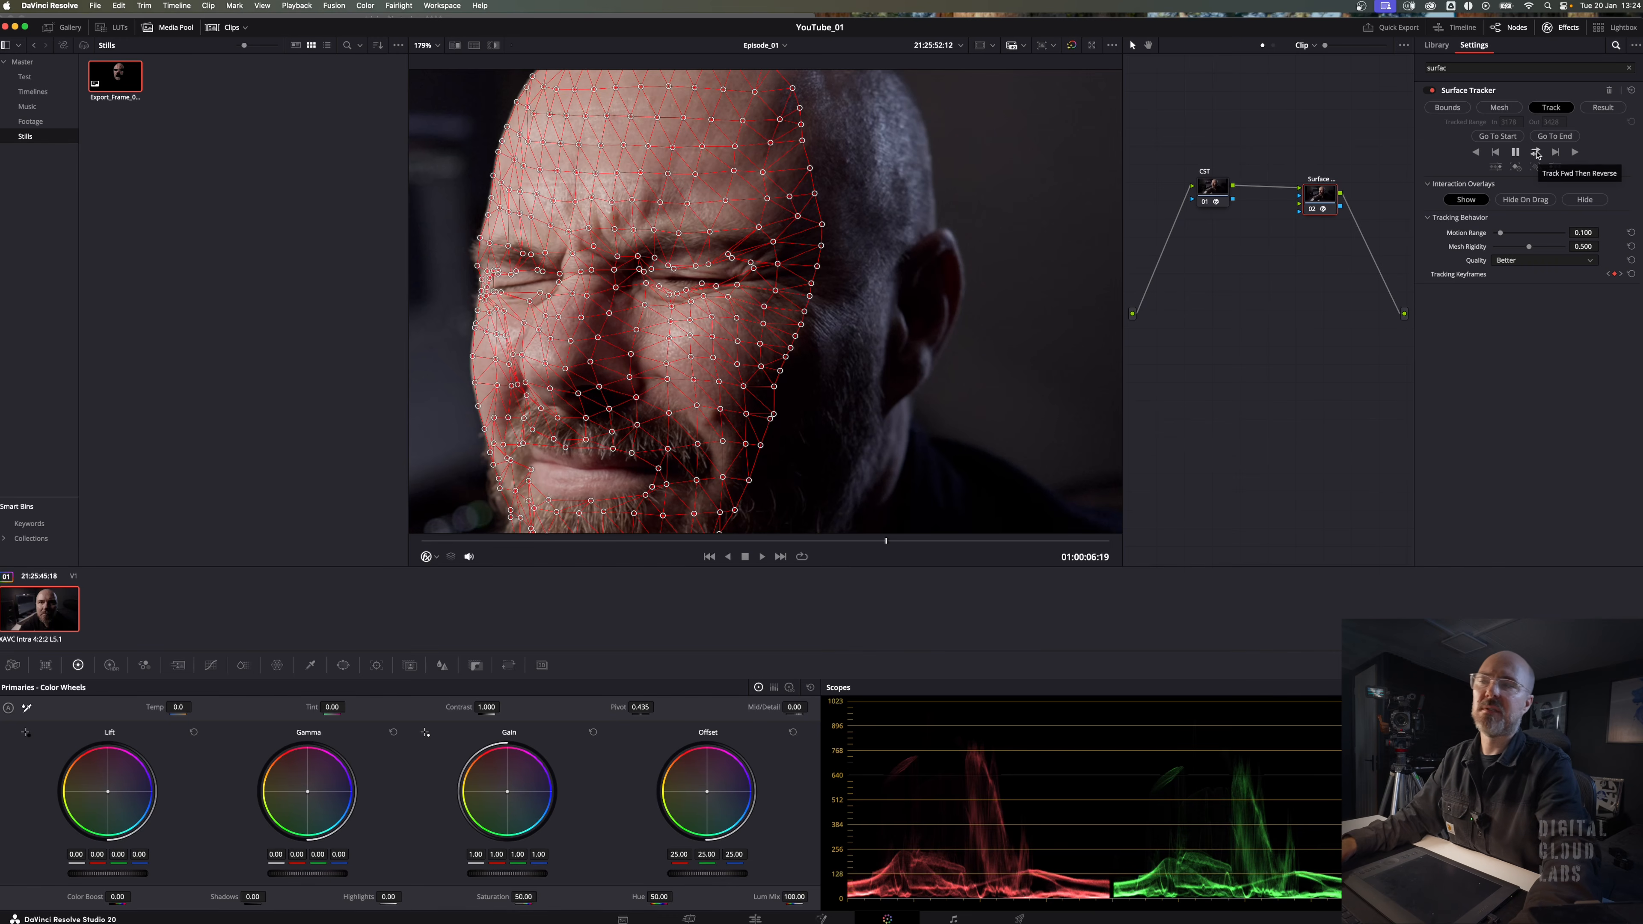
{"action": "left_click", "coordinate": [1537, 153]}
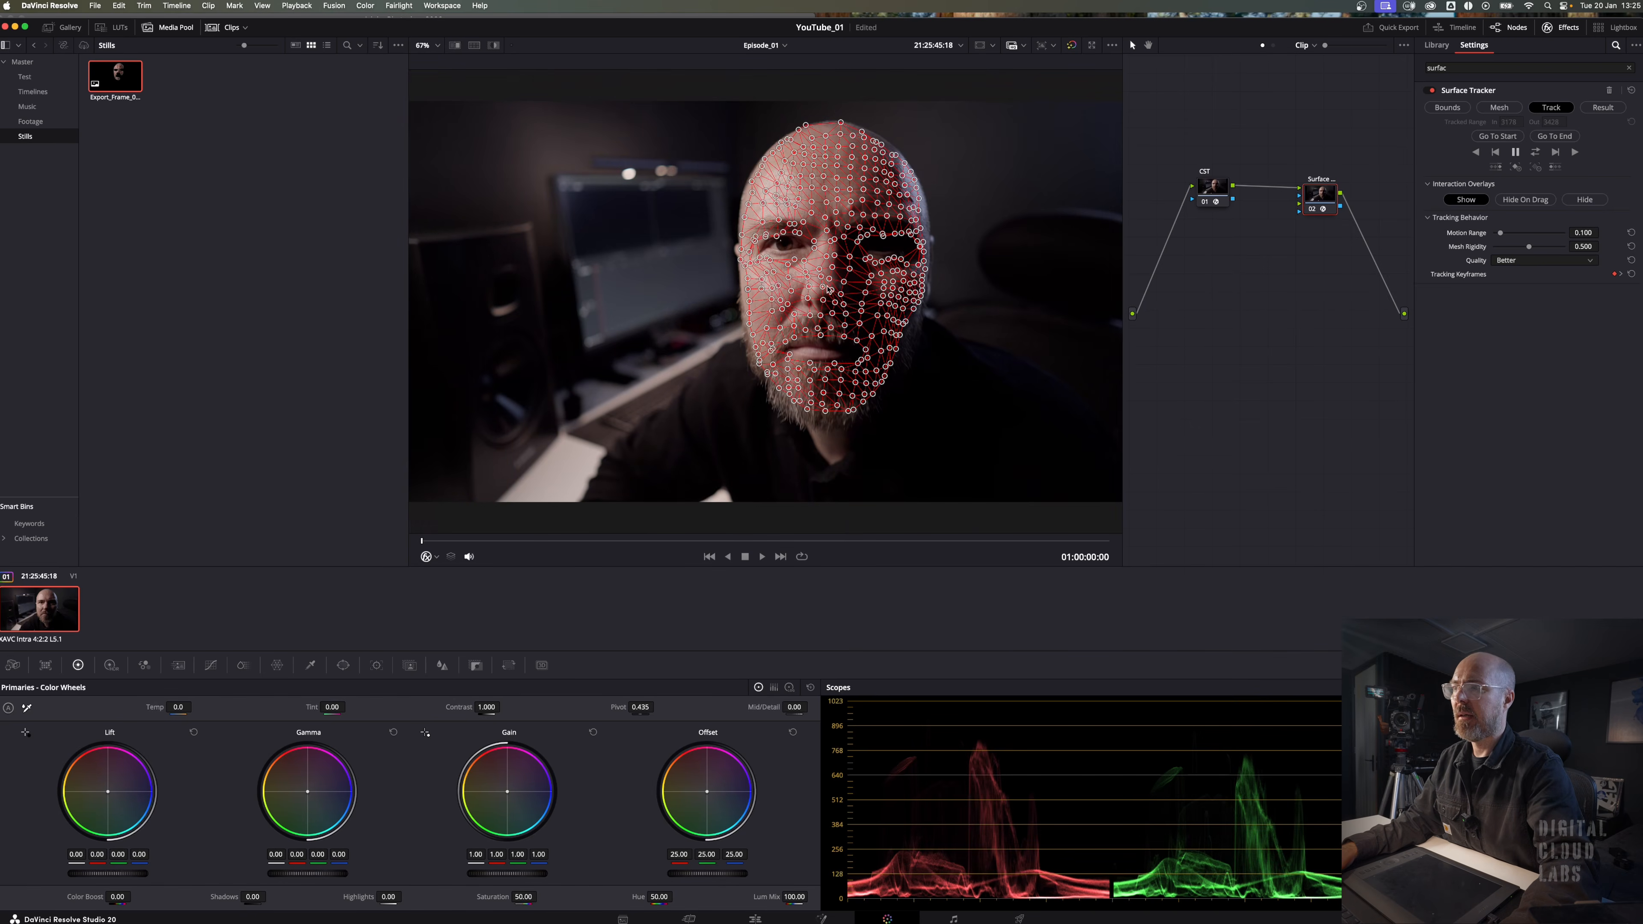
- Scrub from the clip's start to 01:00:08:18 to review the track, and hide the mesh overlay
{"action": "left_click_drag", "start_coordinate": [422, 541], "coordinate": [1022, 547]}
{"action": "left_click", "coordinate": [1585, 200]}
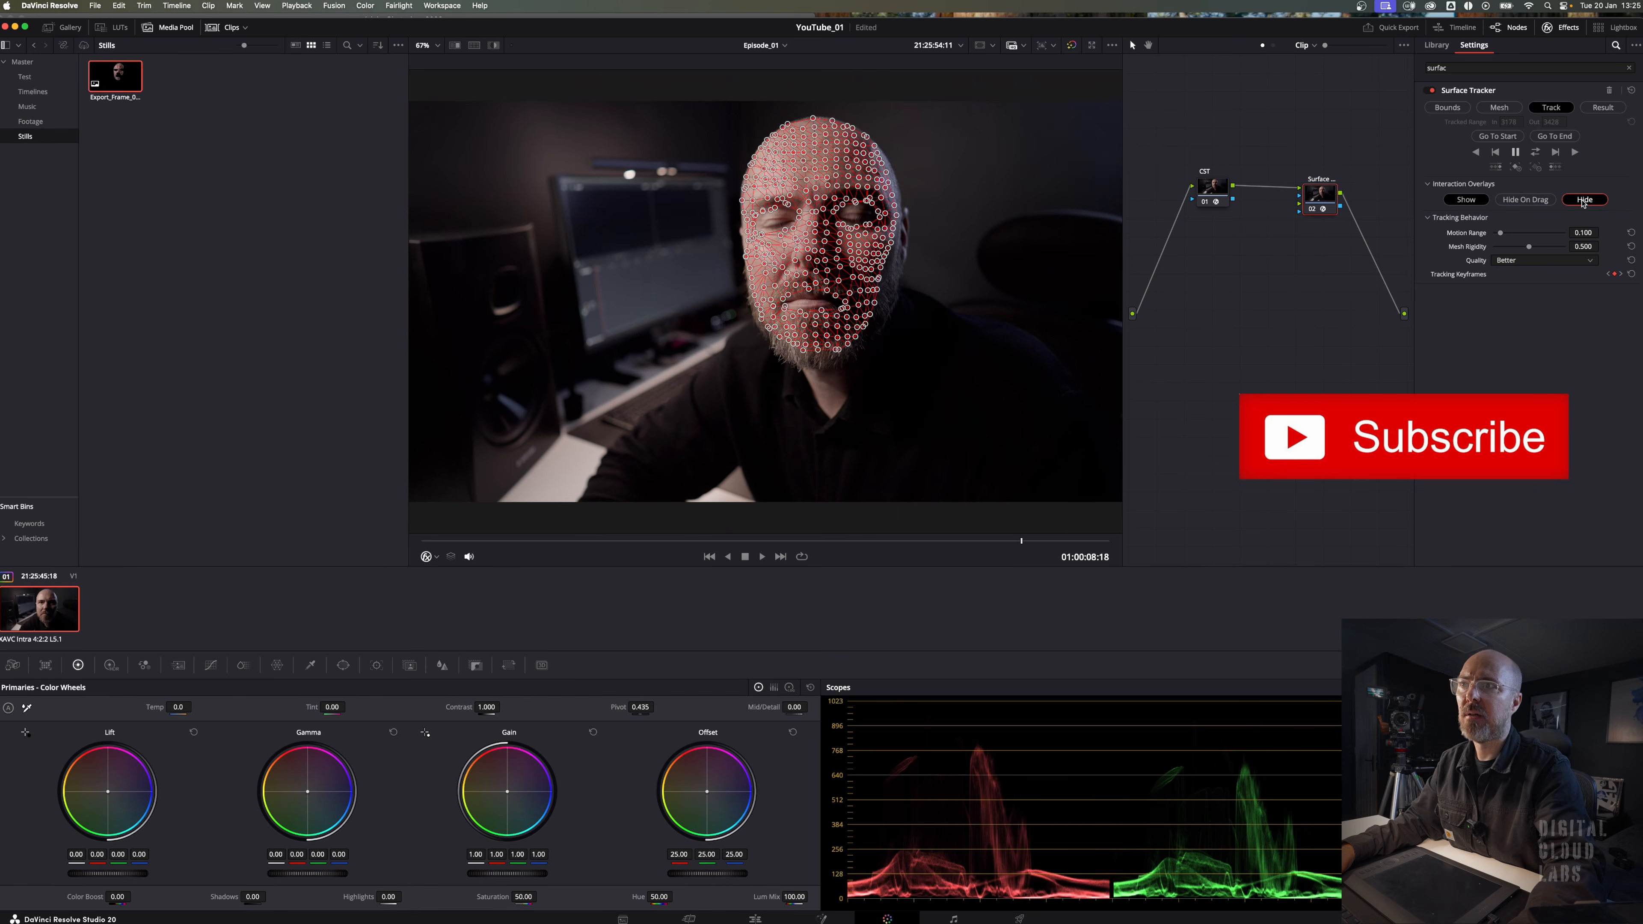
- Show the Surface Tracker result and add the Export_Frame_01.psd still as a matte, trying its outputs on the tracker's overlay colour and alpha inputs
{"action": "left_click", "coordinate": [1598, 108]}
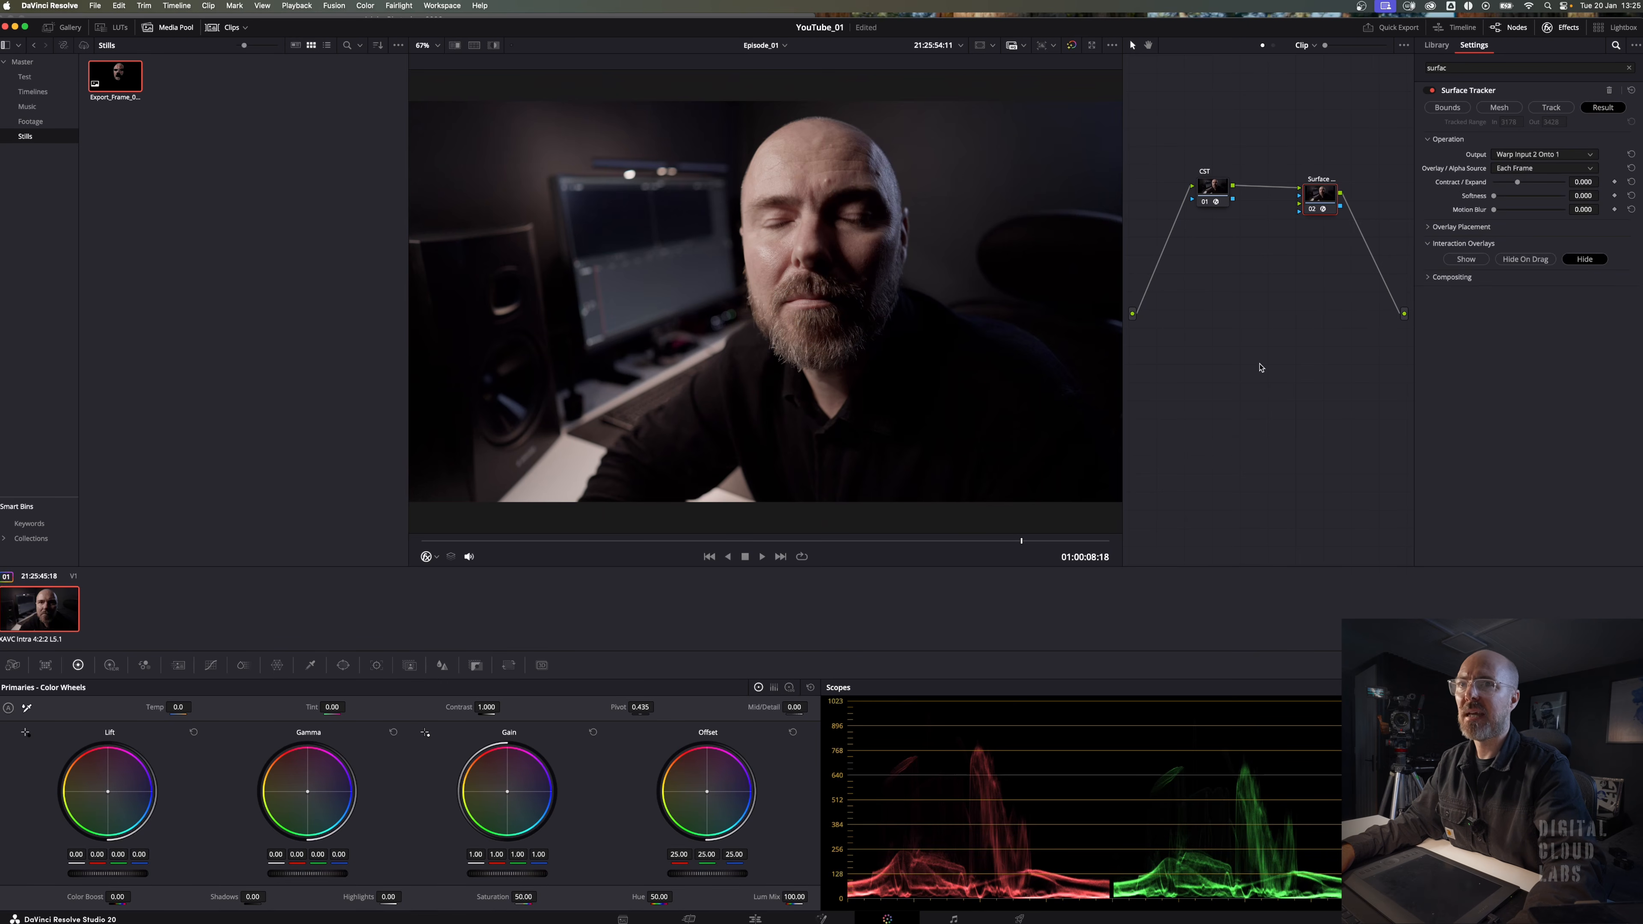
{"action": "left_click_drag", "start_coordinate": [116, 78], "coordinate": [1300, 208]}
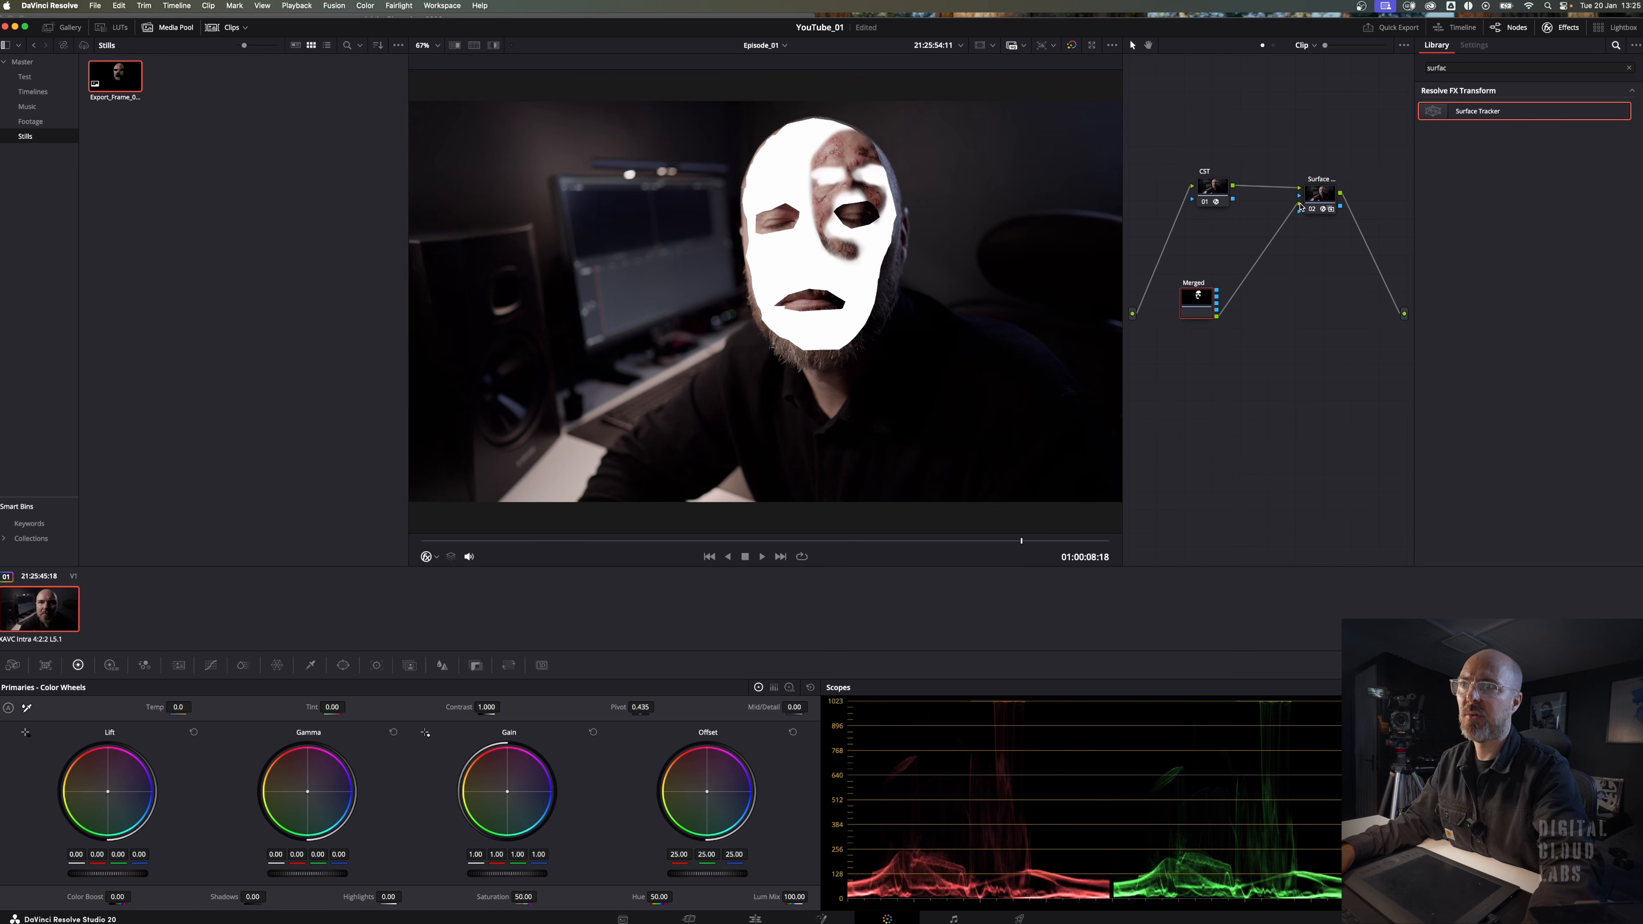
{"action": "left_click", "coordinate": [1317, 194]}
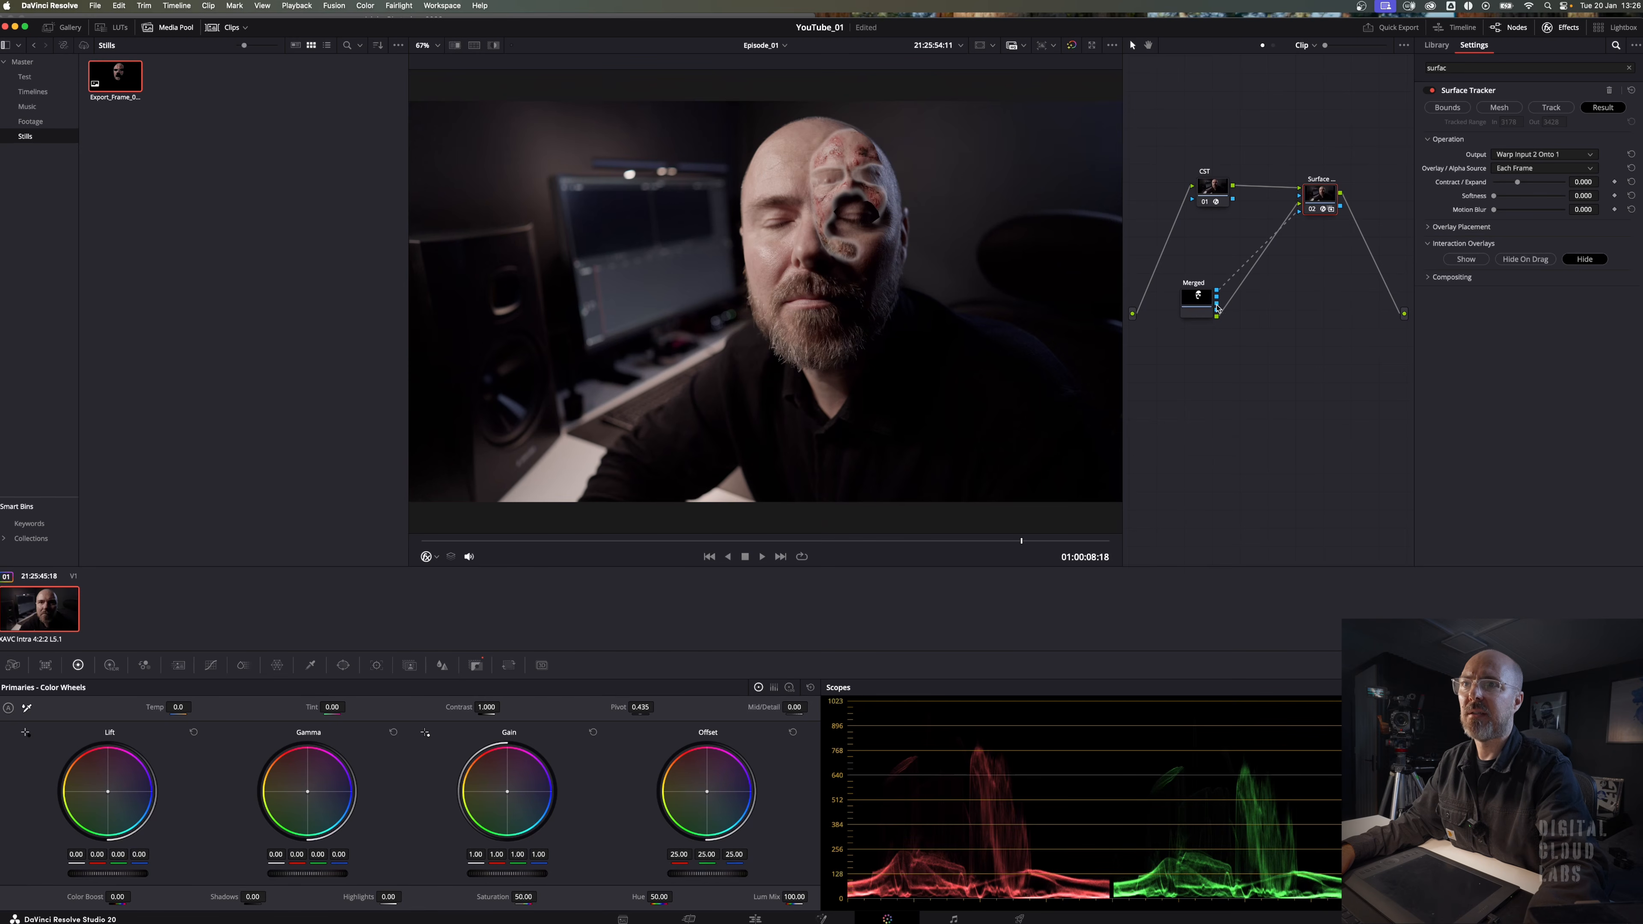
{"action": "left_click_drag", "start_coordinate": [1299, 213], "coordinate": [1300, 213]}
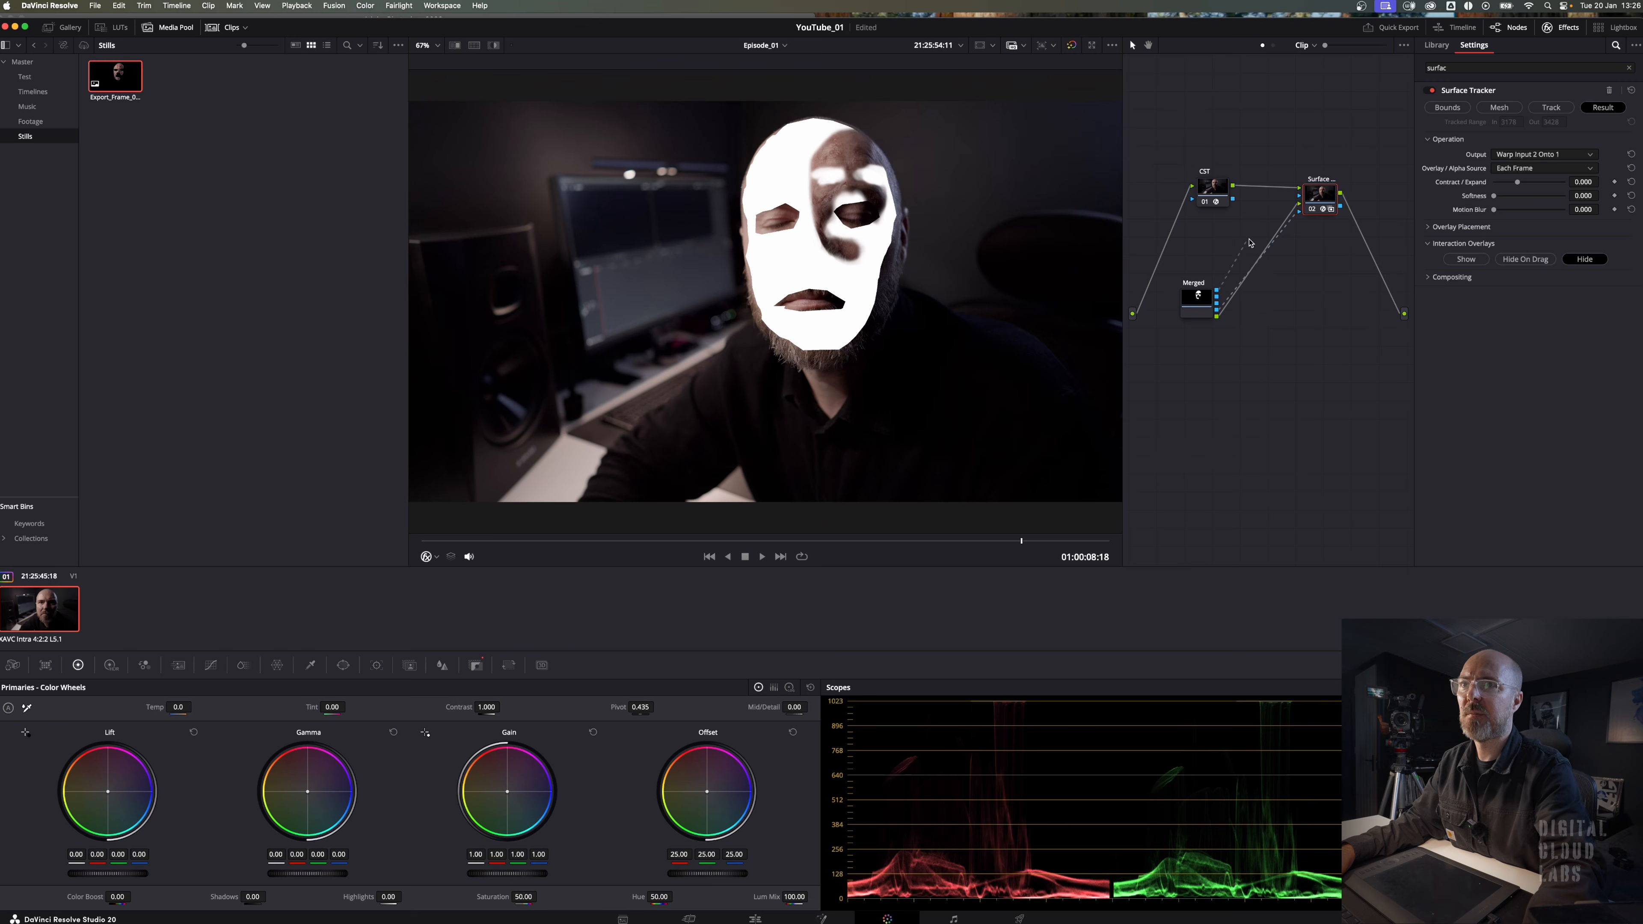
{"action": "left_click_drag", "start_coordinate": [1300, 212], "coordinate": [1299, 212]}
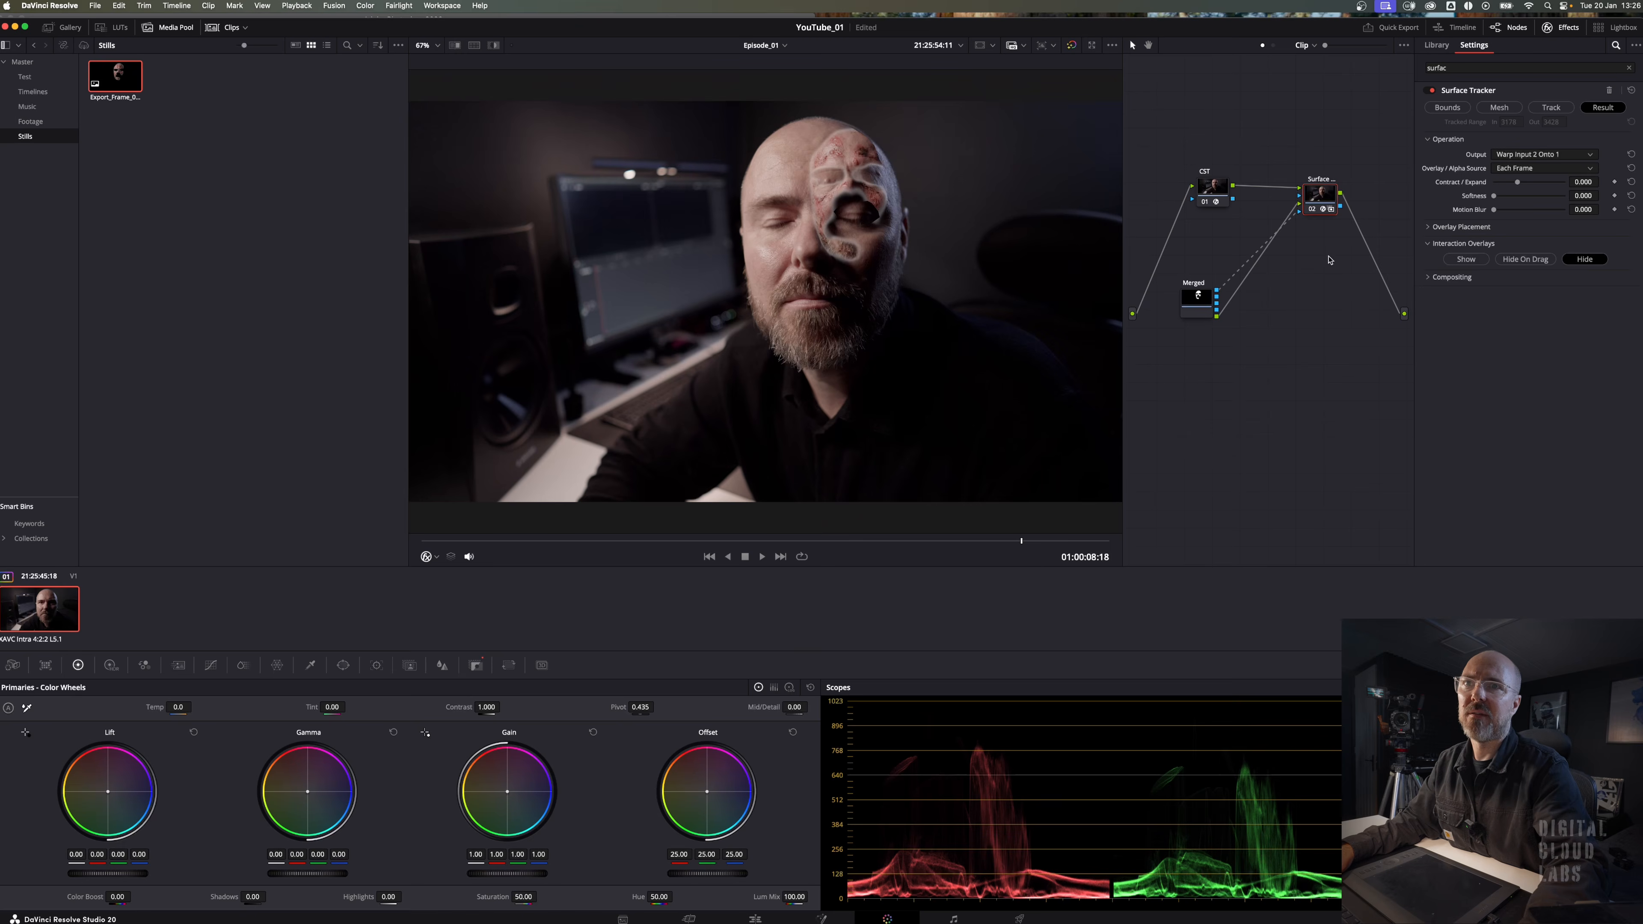
- Switch to Photoshop, add a new layer filled with black and place it beneath the burn texture layer
{"action": "key", "text": "super+Tab"}
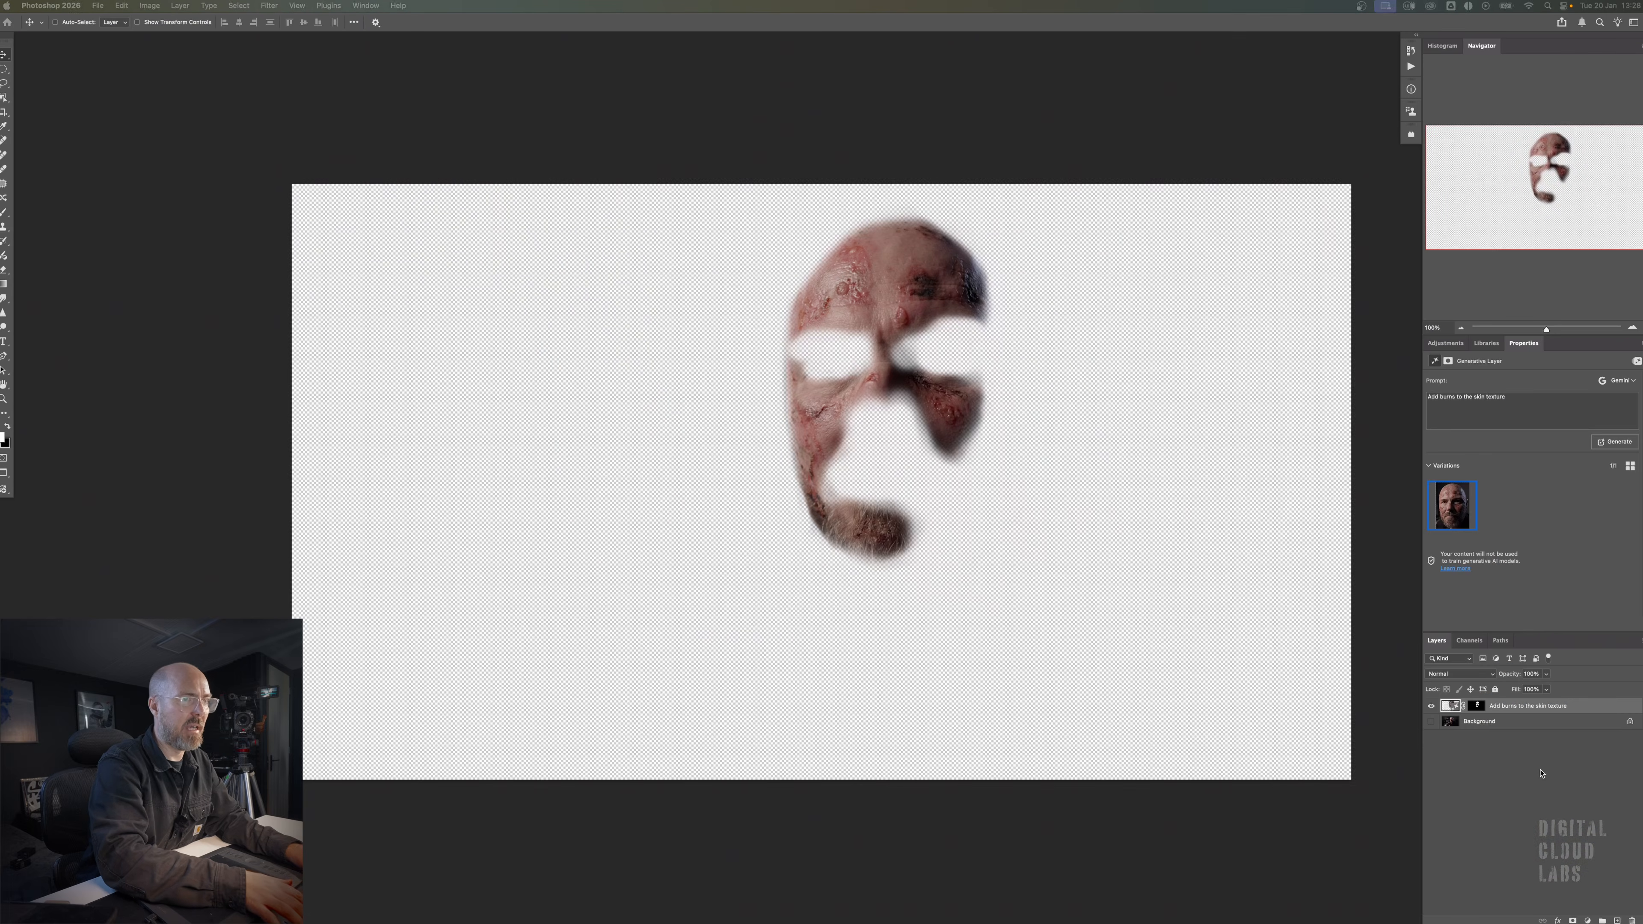
{"action": "key", "text": "Return"}
{"action": "key", "text": "super+BackSpace"}
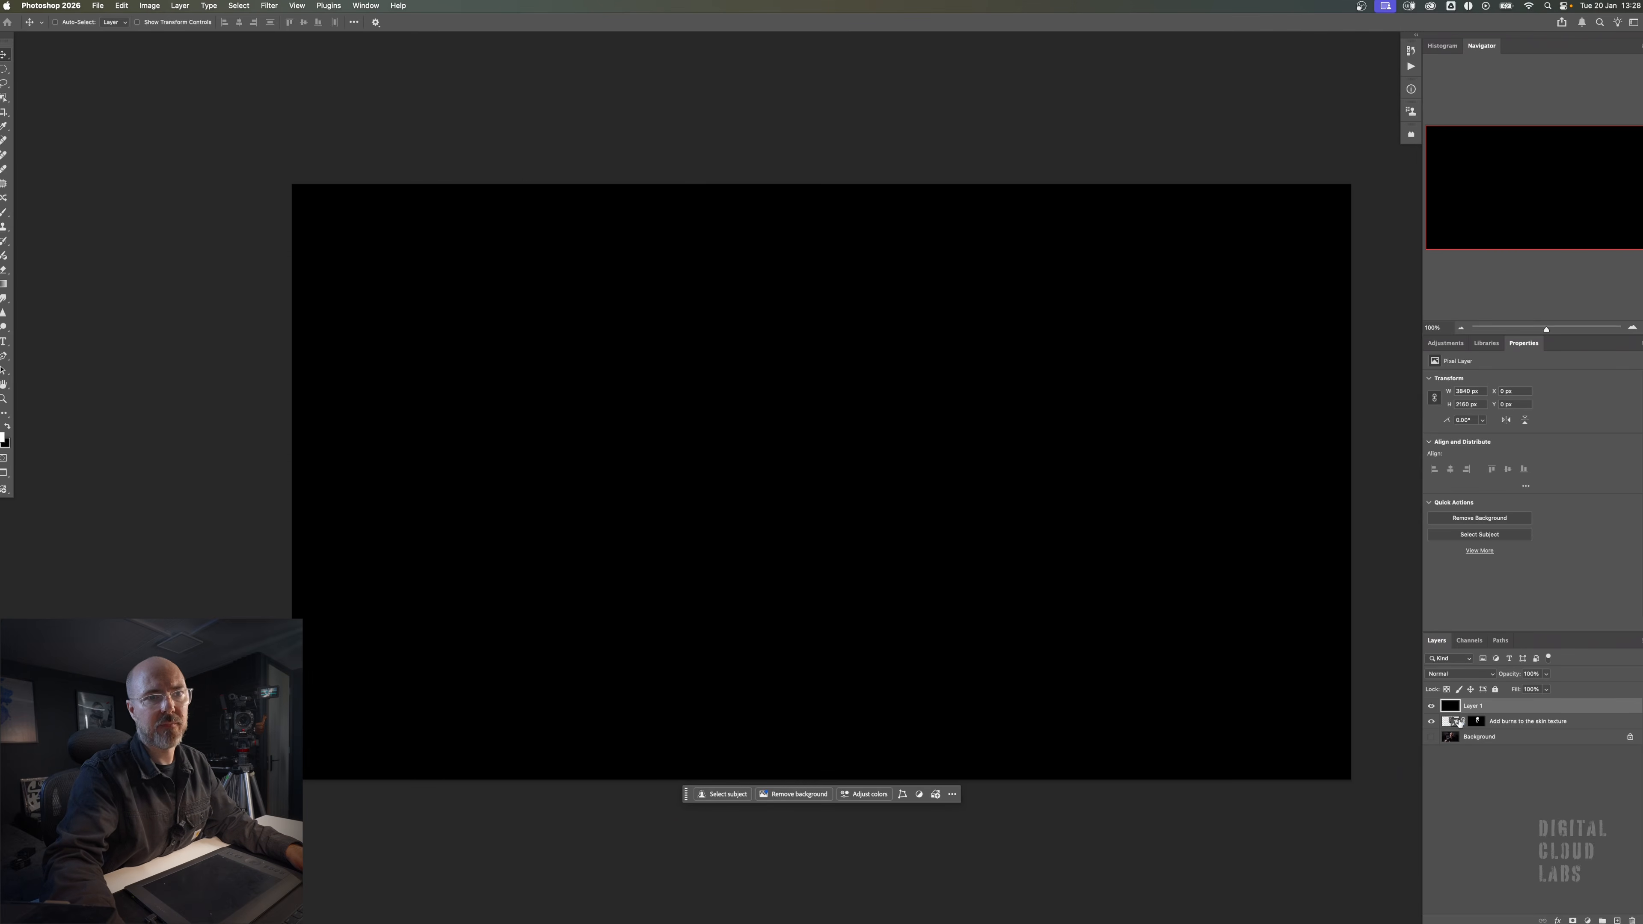
{"action": "left_click_drag", "start_coordinate": [1460, 724], "coordinate": [1483, 702]}
{"action": "left_click", "coordinate": [1483, 708]}
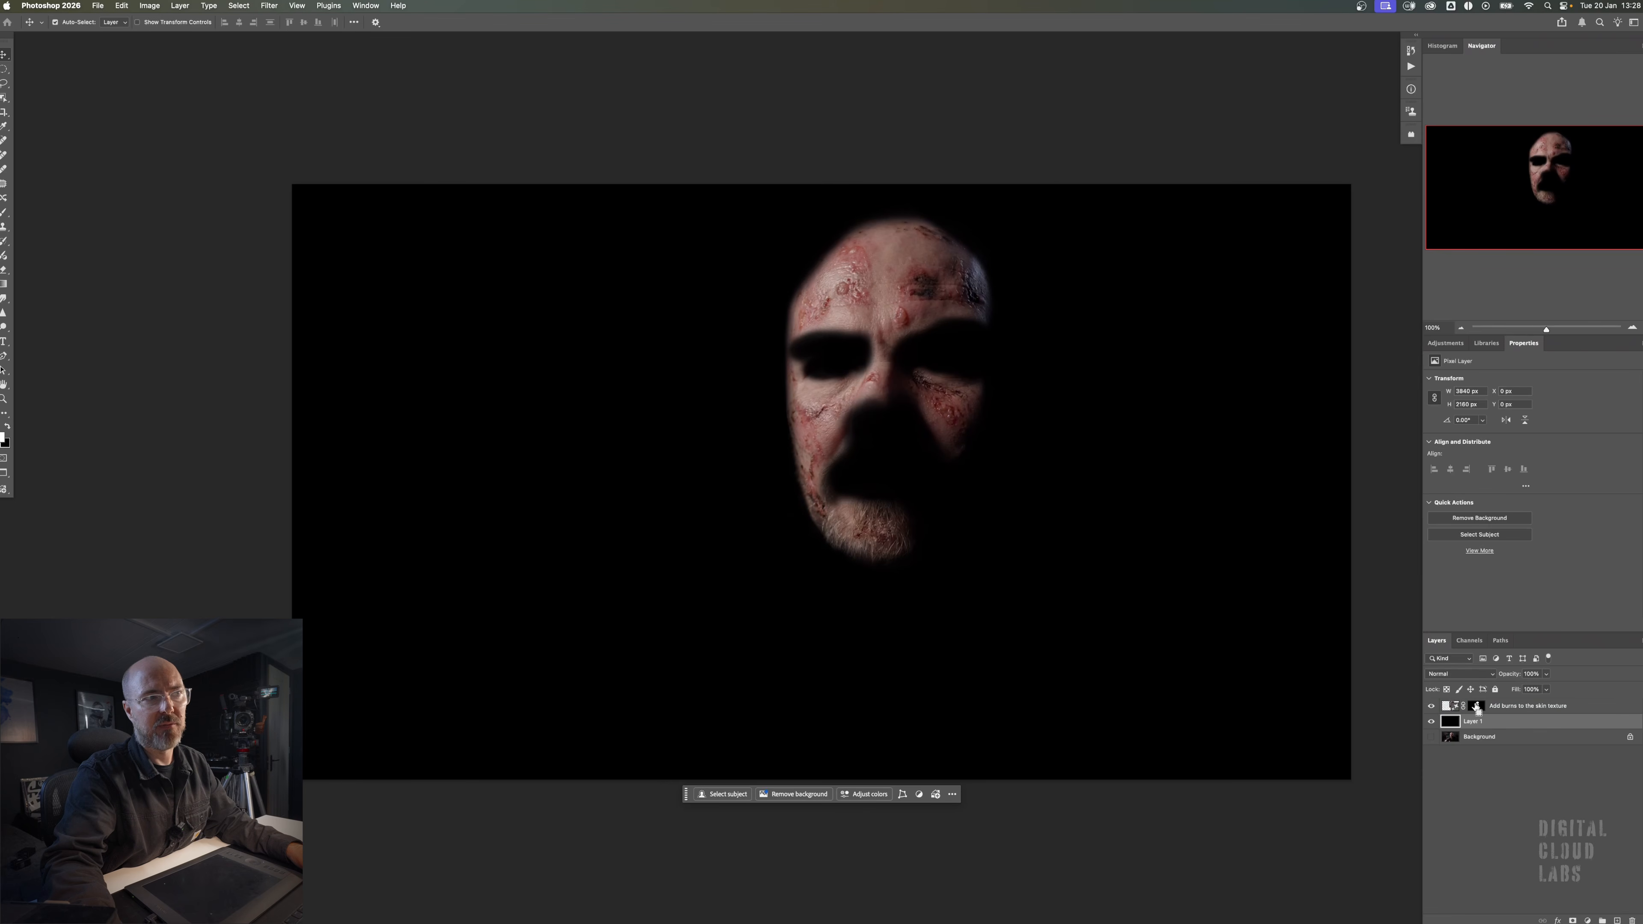
- Load the burn layer's mask as a selection, fill it with white on a new layer above the black one, and hide the burn layer
{"action": "left_click", "coordinate": [1478, 709], "text": "super"}
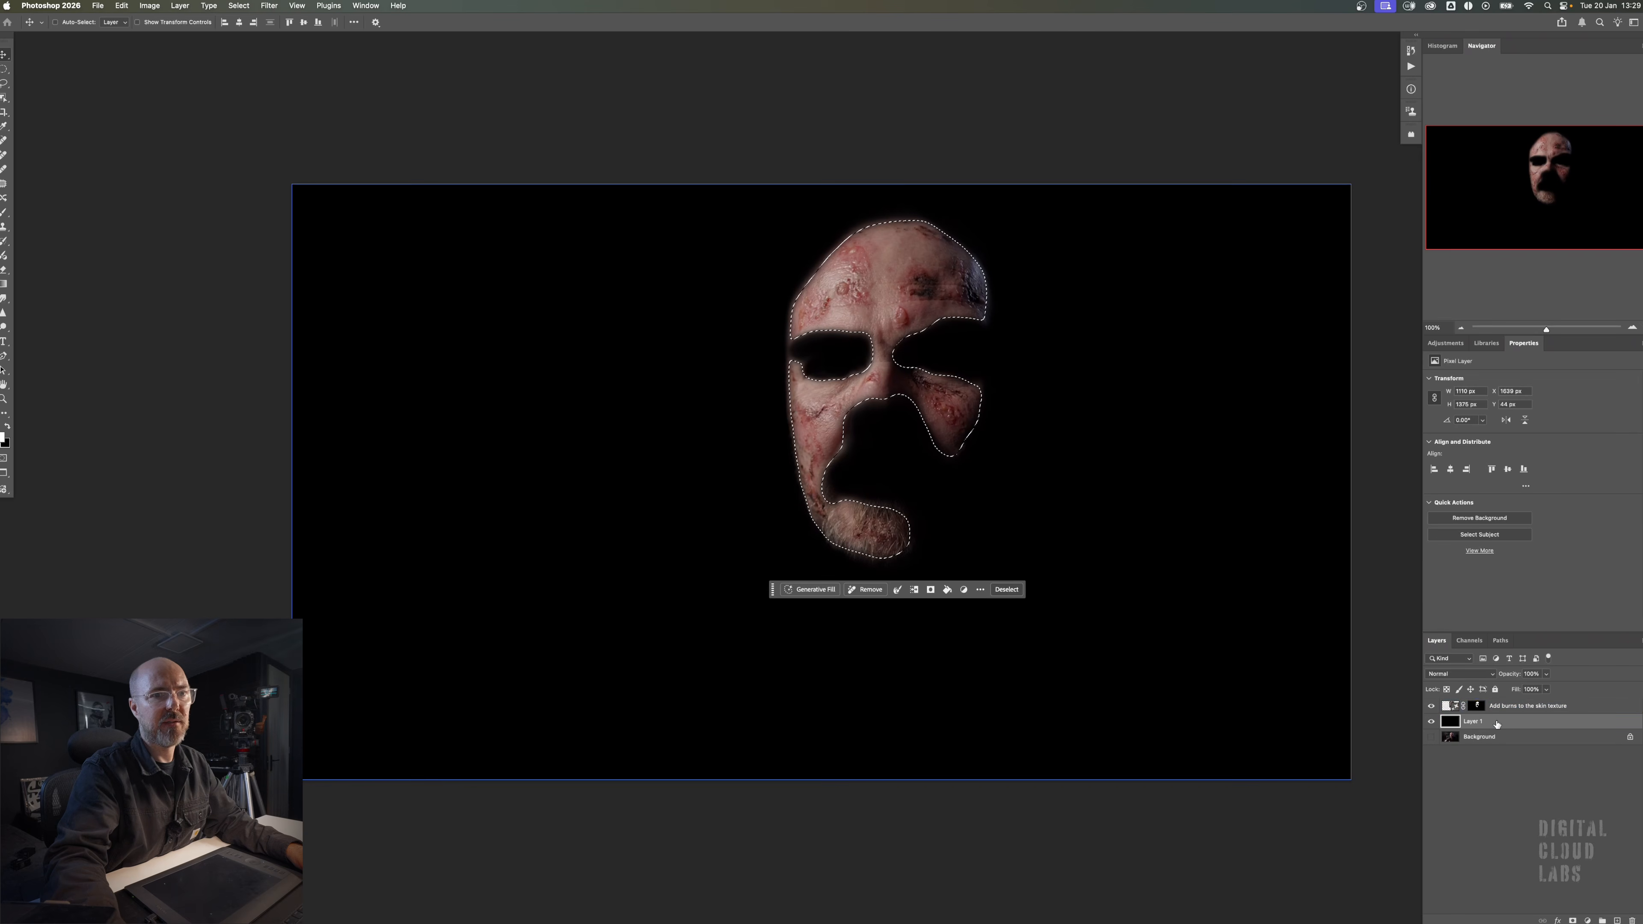
{"action": "key", "text": "super+alt+shift+n"}
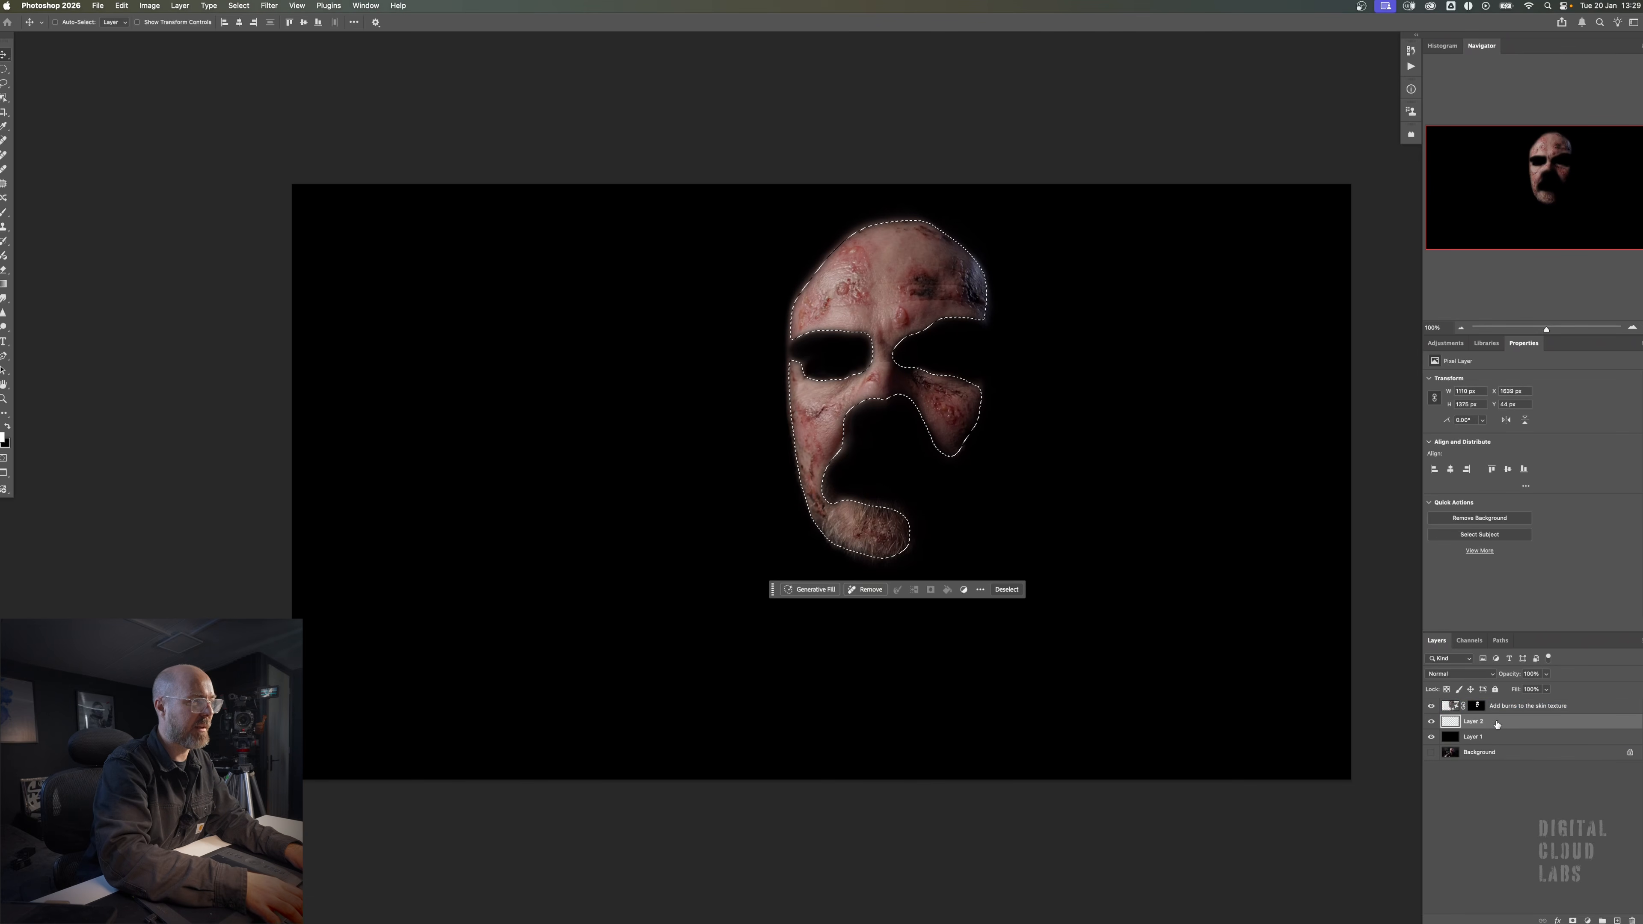
{"action": "key", "text": "super+BackSpace"}
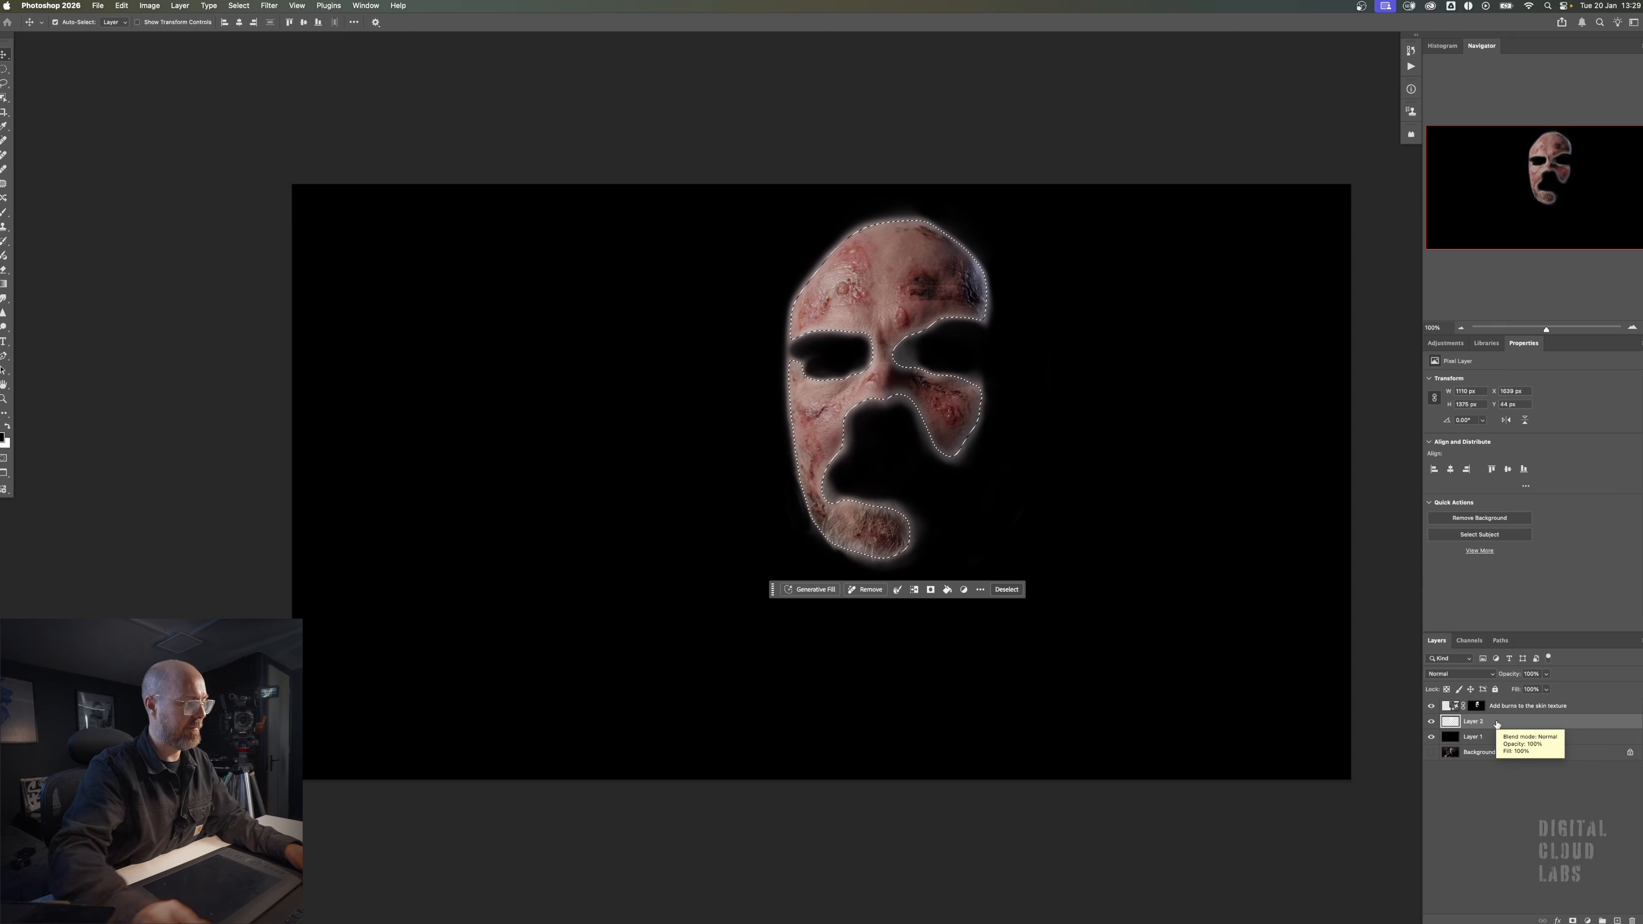
{"action": "key", "text": "super+d"}
{"action": "left_click", "coordinate": [1432, 705]}
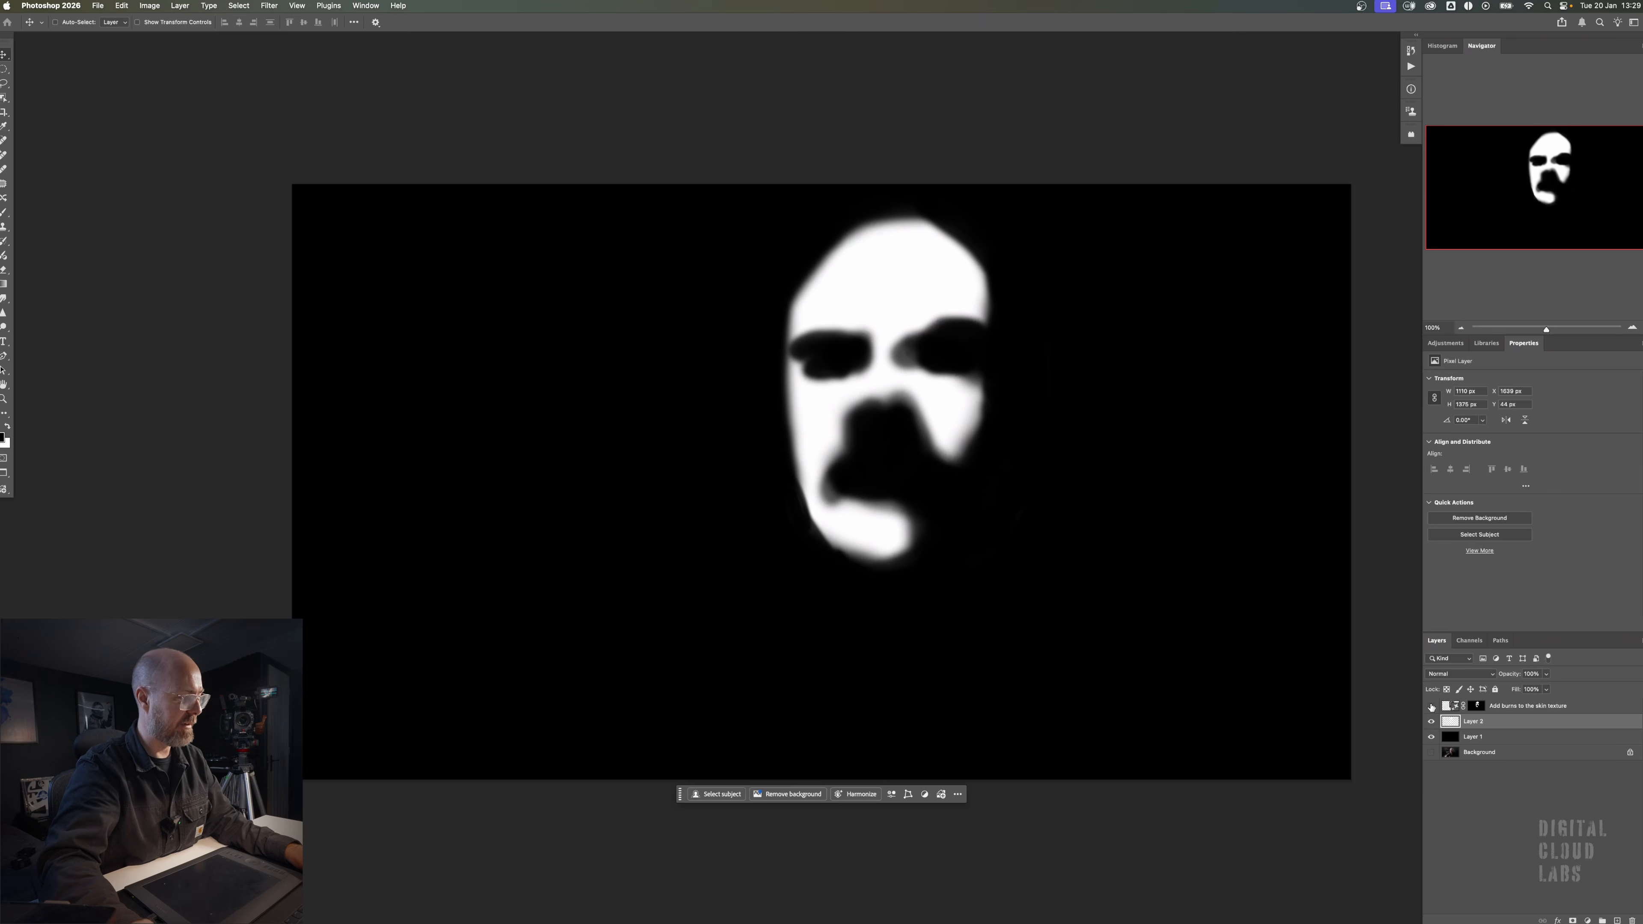
- Save the black-and-white mask as a PNG copy named Burn_Alpha_01.png in the Stills folder and import it into Resolve's Stills bin
{"action": "key", "text": "super+shift+s"}
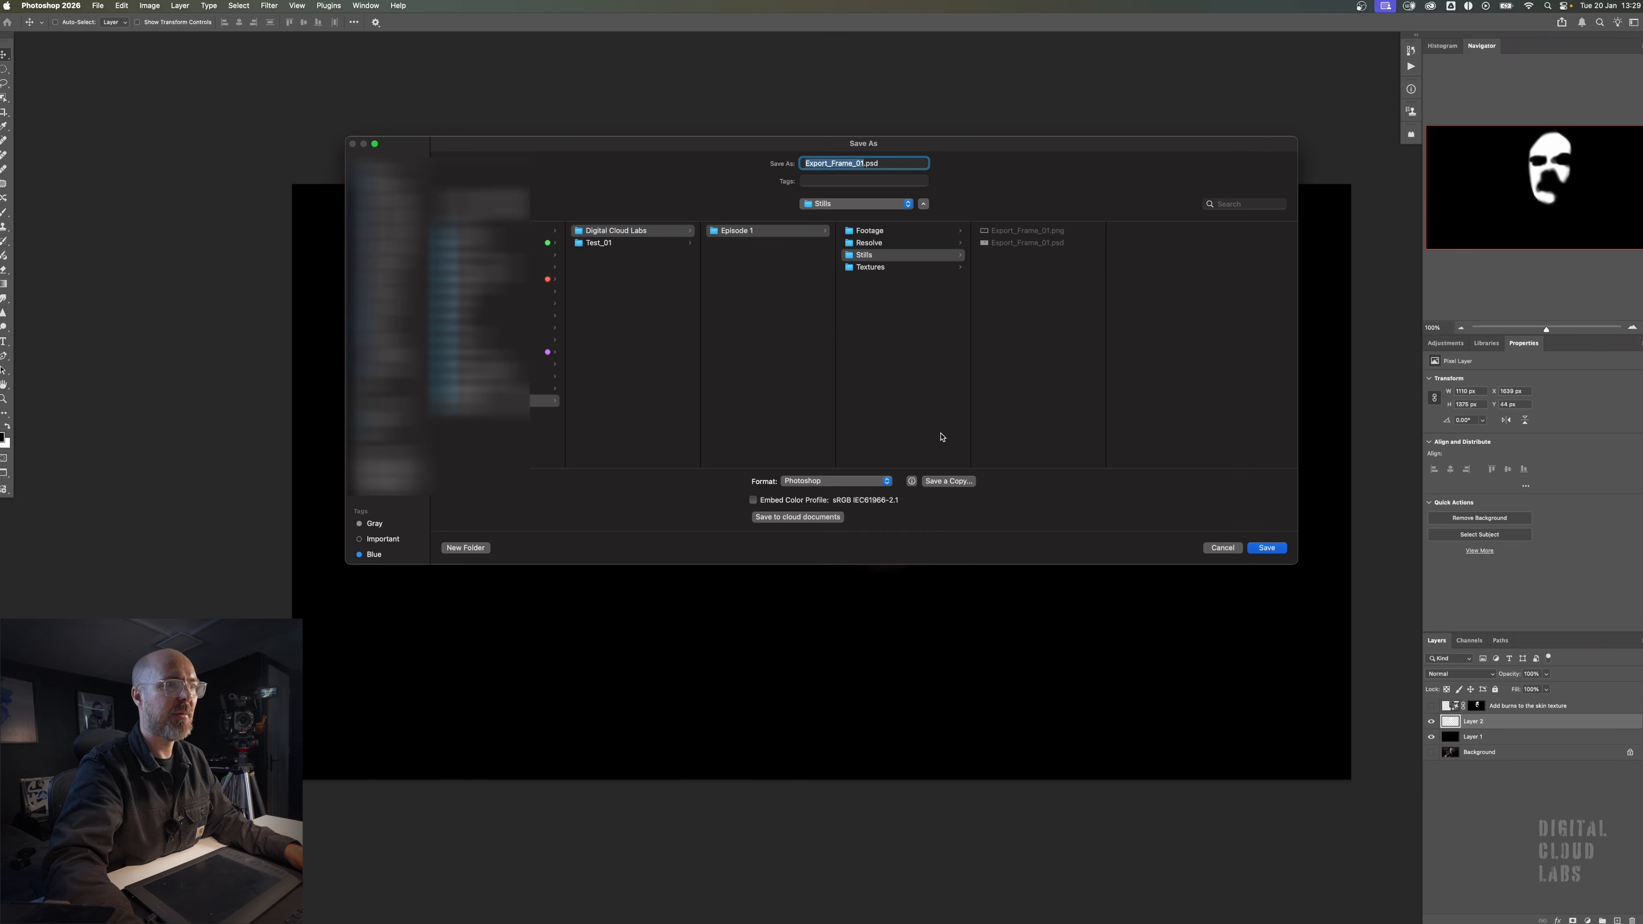
{"action": "left_click", "coordinate": [885, 485]}
{"action": "left_click", "coordinate": [954, 445]}
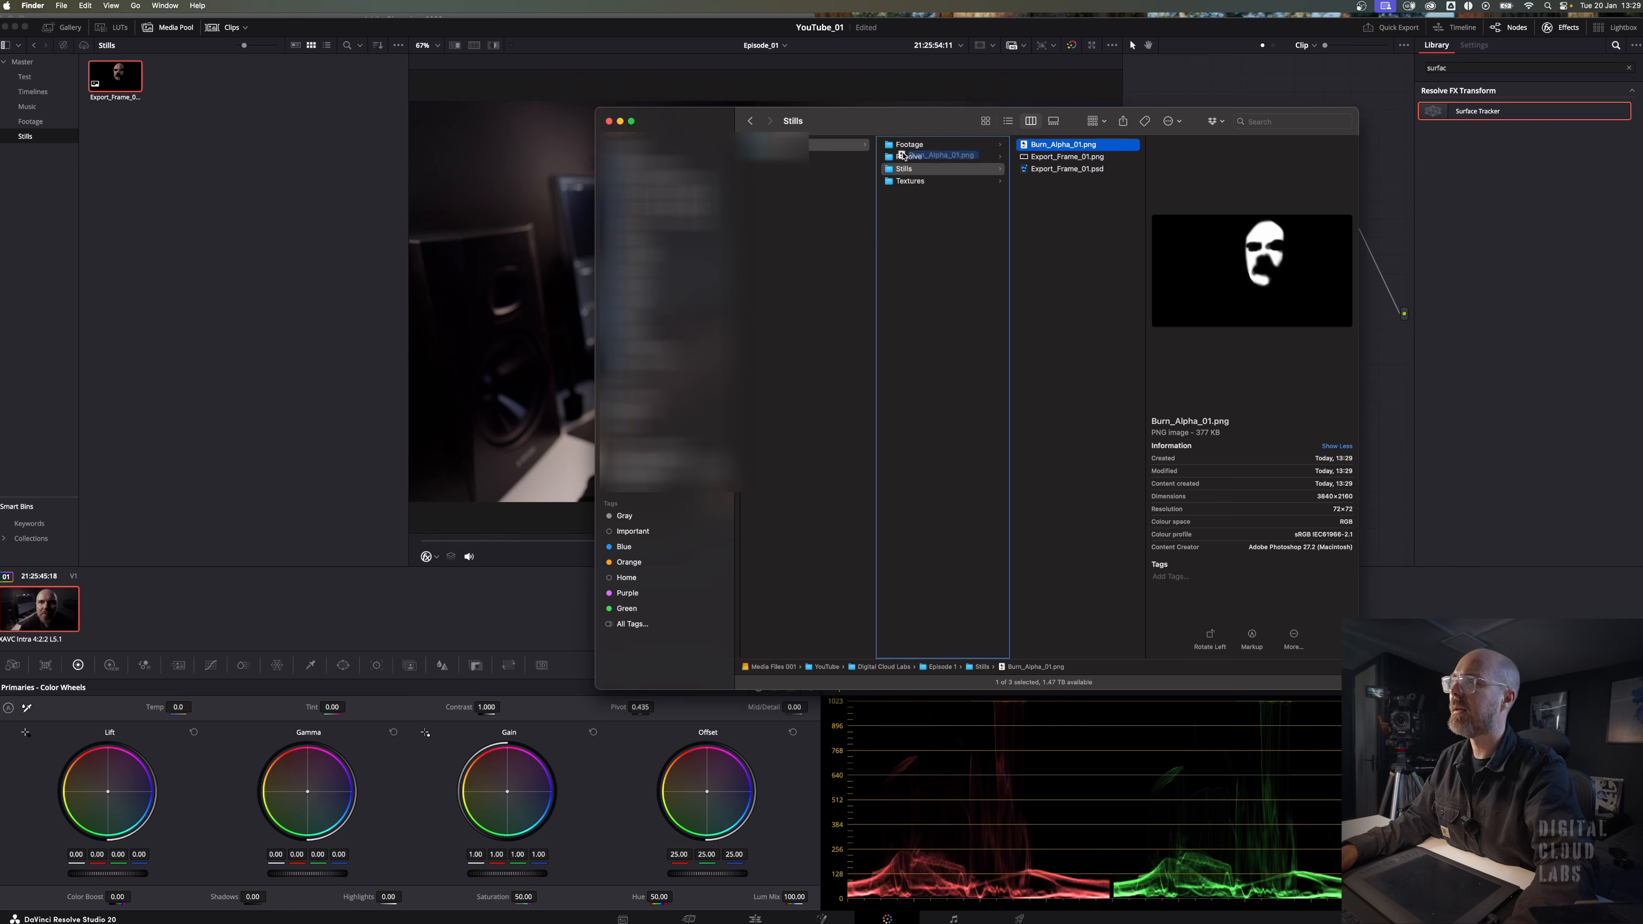
{"action": "left_click_drag", "start_coordinate": [1063, 144], "coordinate": [237, 182]}
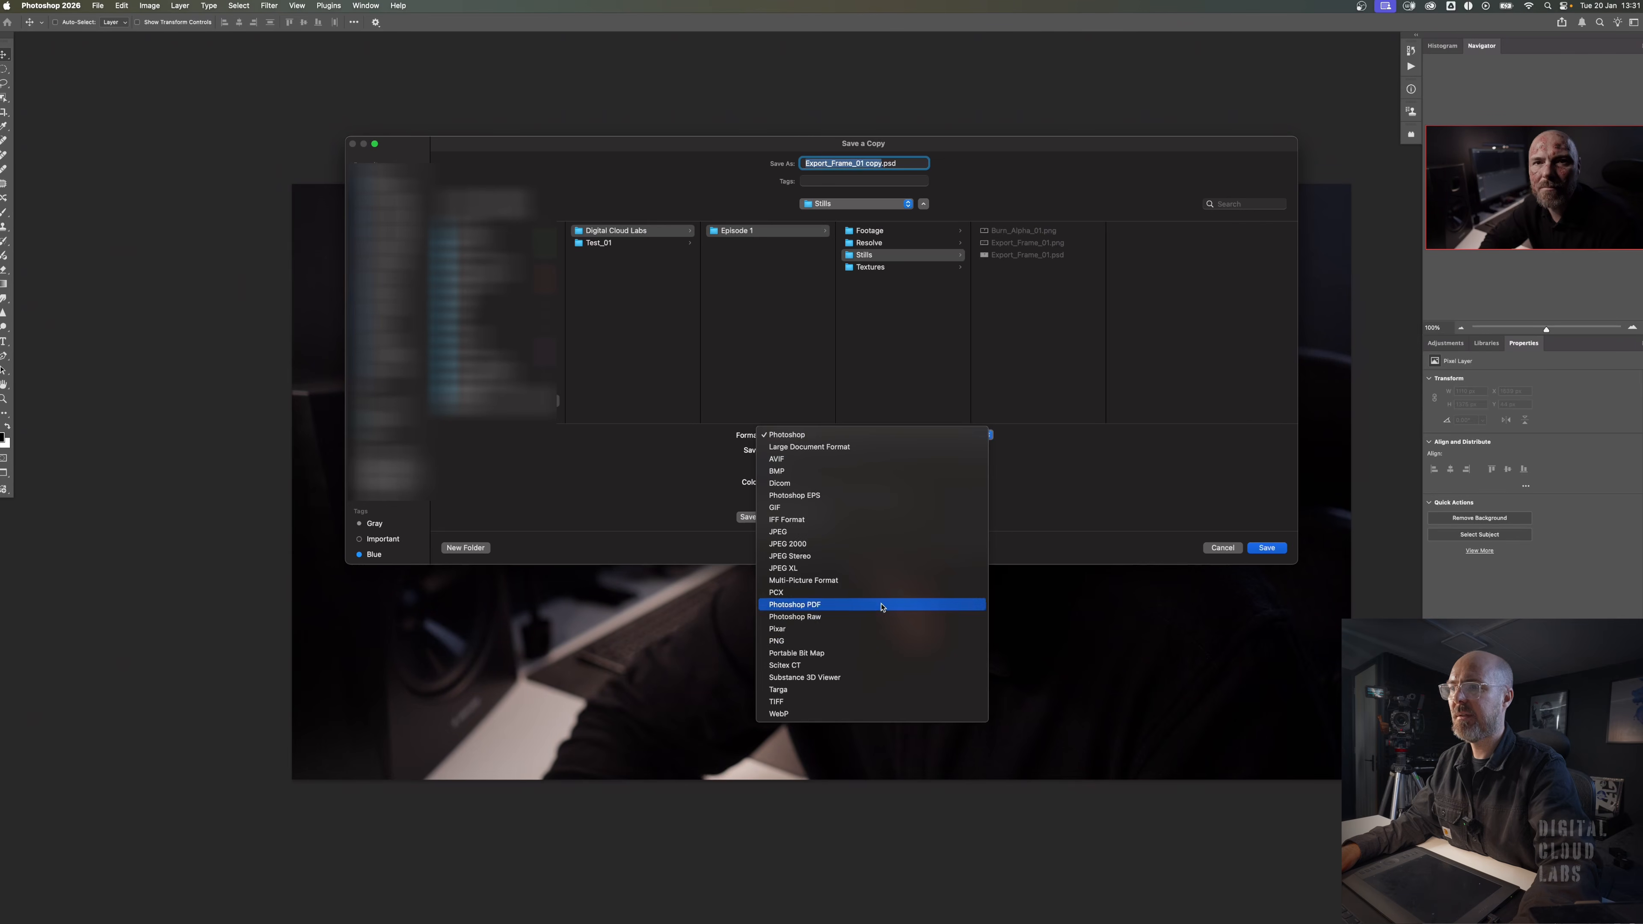
- Save the unmasked burn image as a PNG copy named Burn_Colour_01.png in the Stills folder and import it into Resolve's Stills bin
{"action": "left_click", "coordinate": [884, 640]}
{"action": "left_click", "coordinate": [1023, 234]}
{"action": "double_click", "coordinate": [834, 163]}
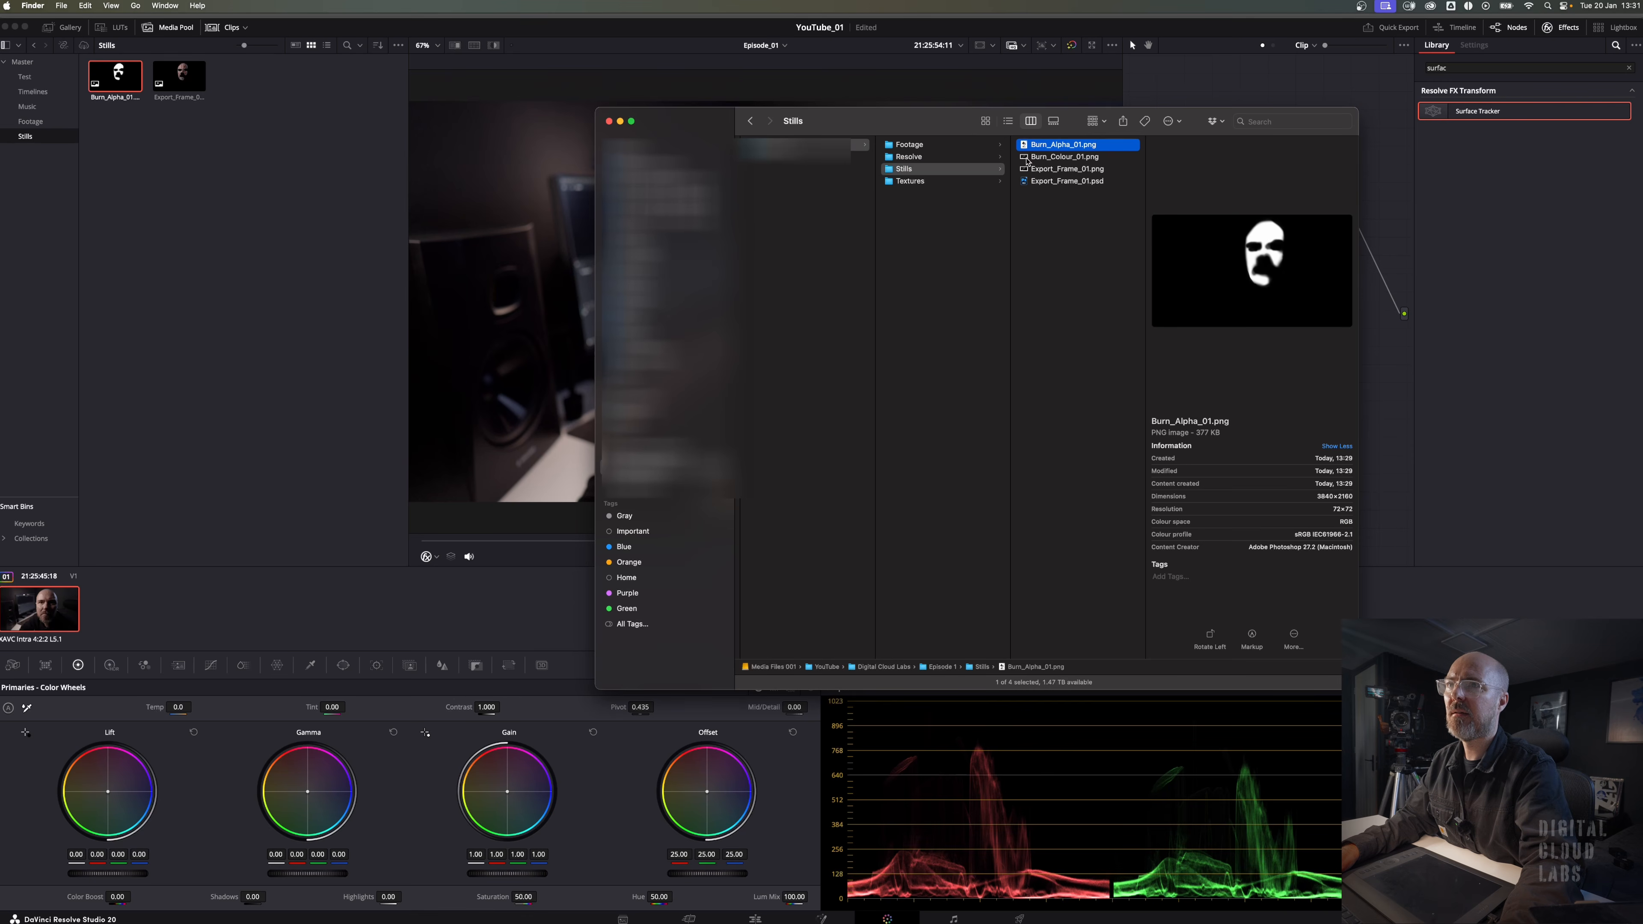
{"action": "left_click", "coordinate": [1027, 159]}
{"action": "left_click_drag", "start_coordinate": [1027, 160], "coordinate": [195, 178]}
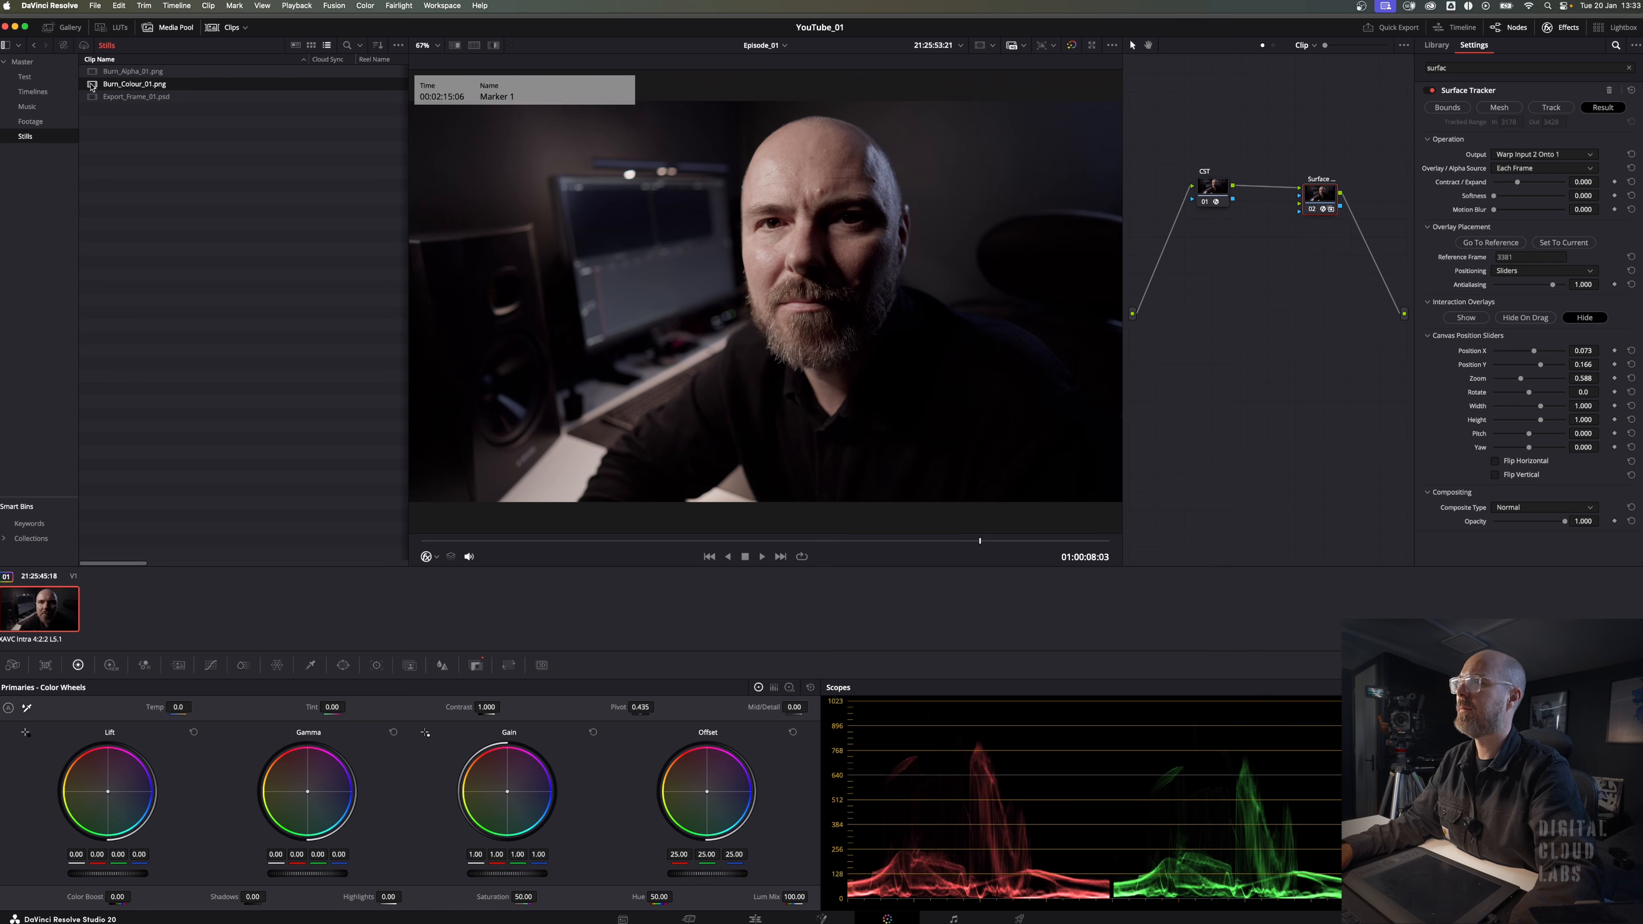
- Add Burn_Colour_01.png and Burn_Alpha_01.png to the node graph, feed their colour and alpha into the Surface Tracker node, and select that node
{"action": "left_click_drag", "start_coordinate": [146, 102], "coordinate": [1204, 321]}
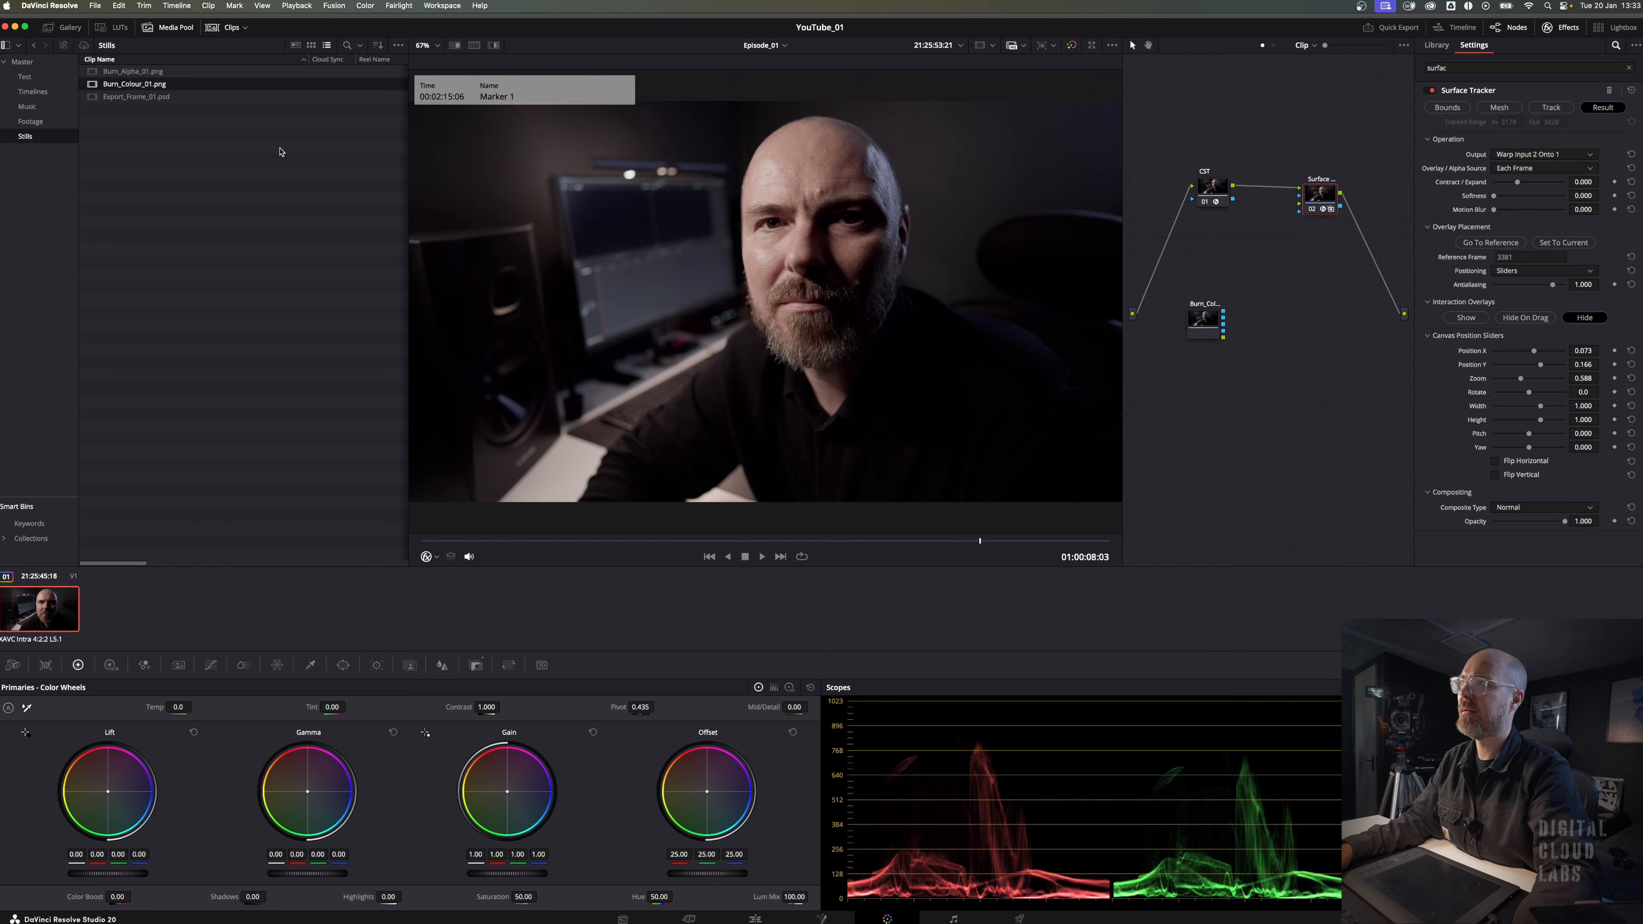
{"action": "left_click_drag", "start_coordinate": [92, 73], "coordinate": [1297, 204]}
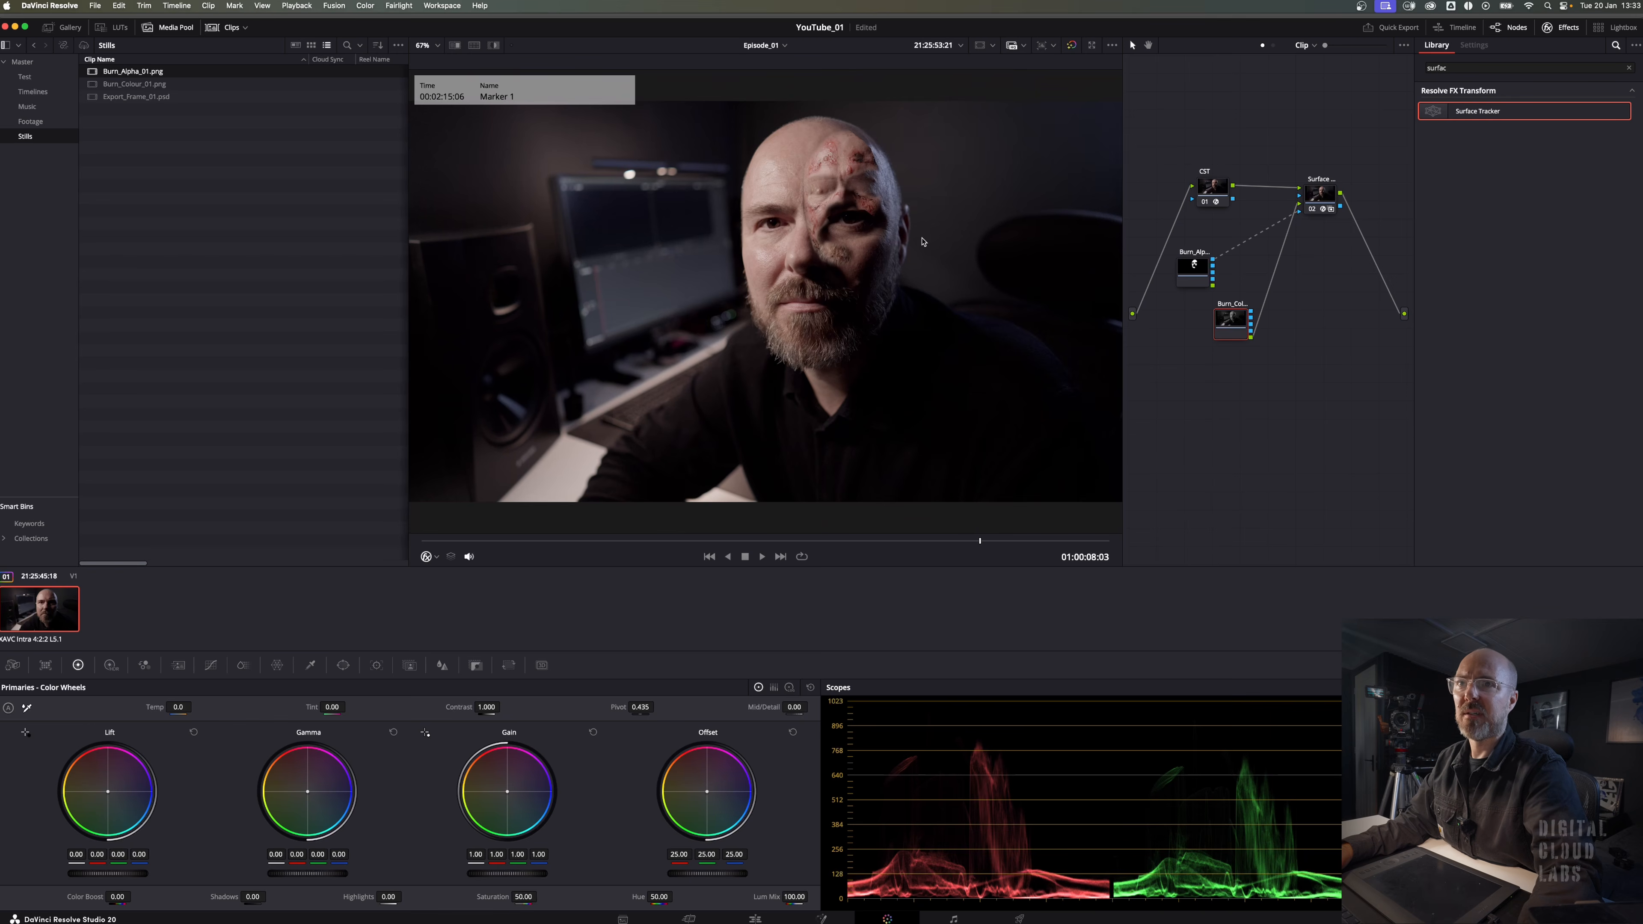
{"action": "left_click", "coordinate": [1317, 206]}
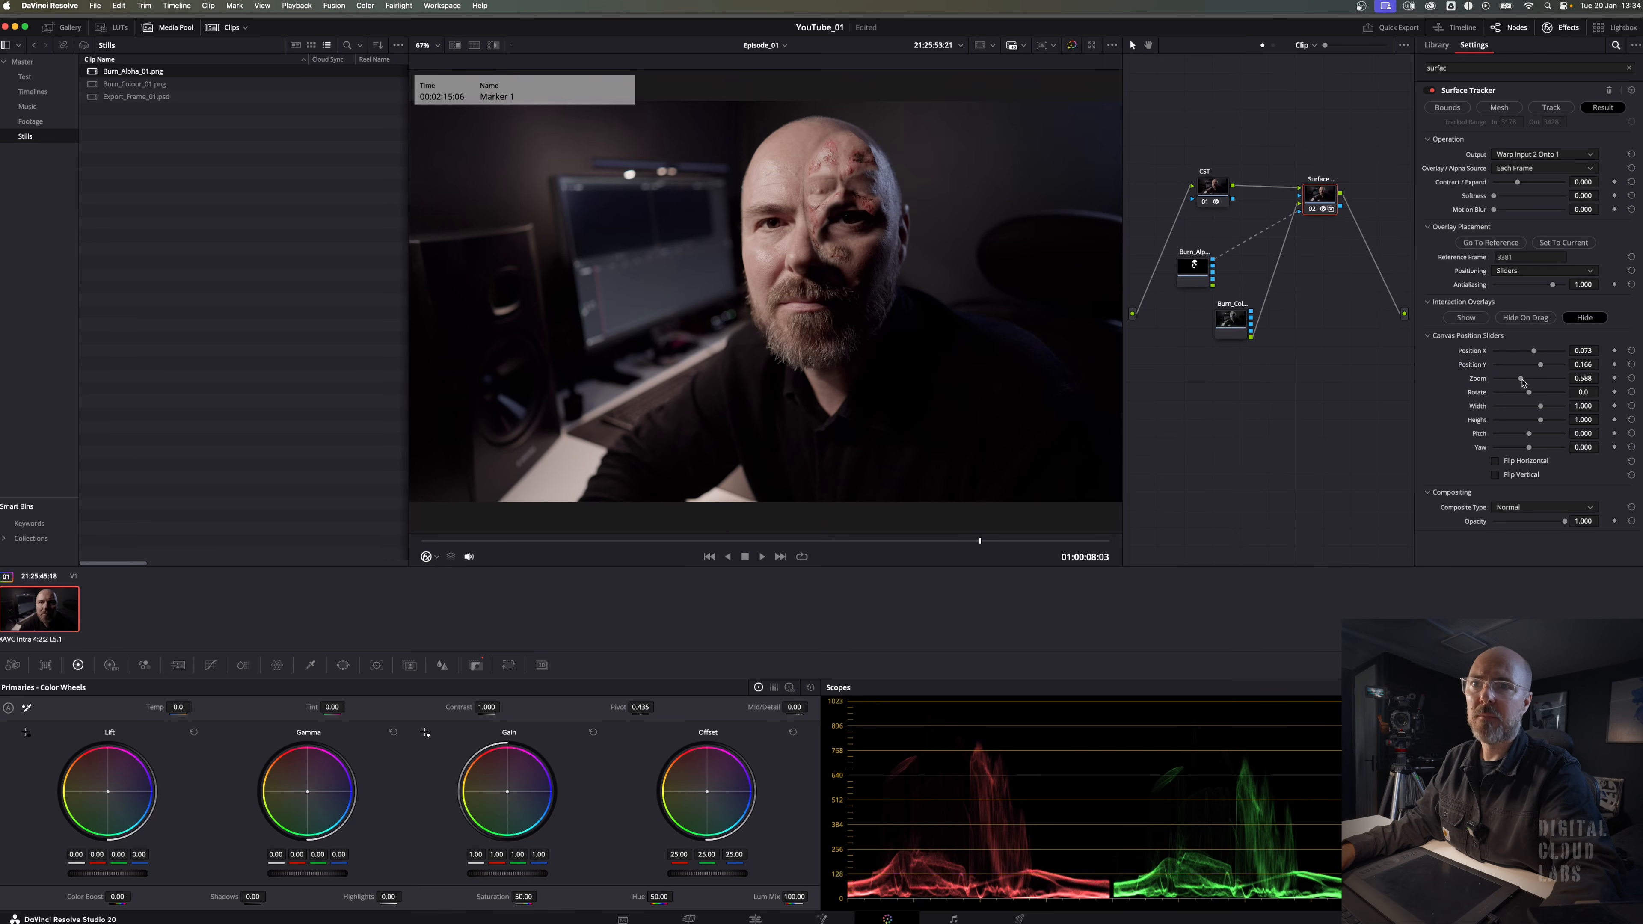
- Align the burn overlay with the face, setting its Position X to -0.004, Position Y to -0.012 and Zoom to about 1.026
{"action": "scroll", "coordinate": [818, 179], "scroll_direction": "up", "scroll_amount": 5}
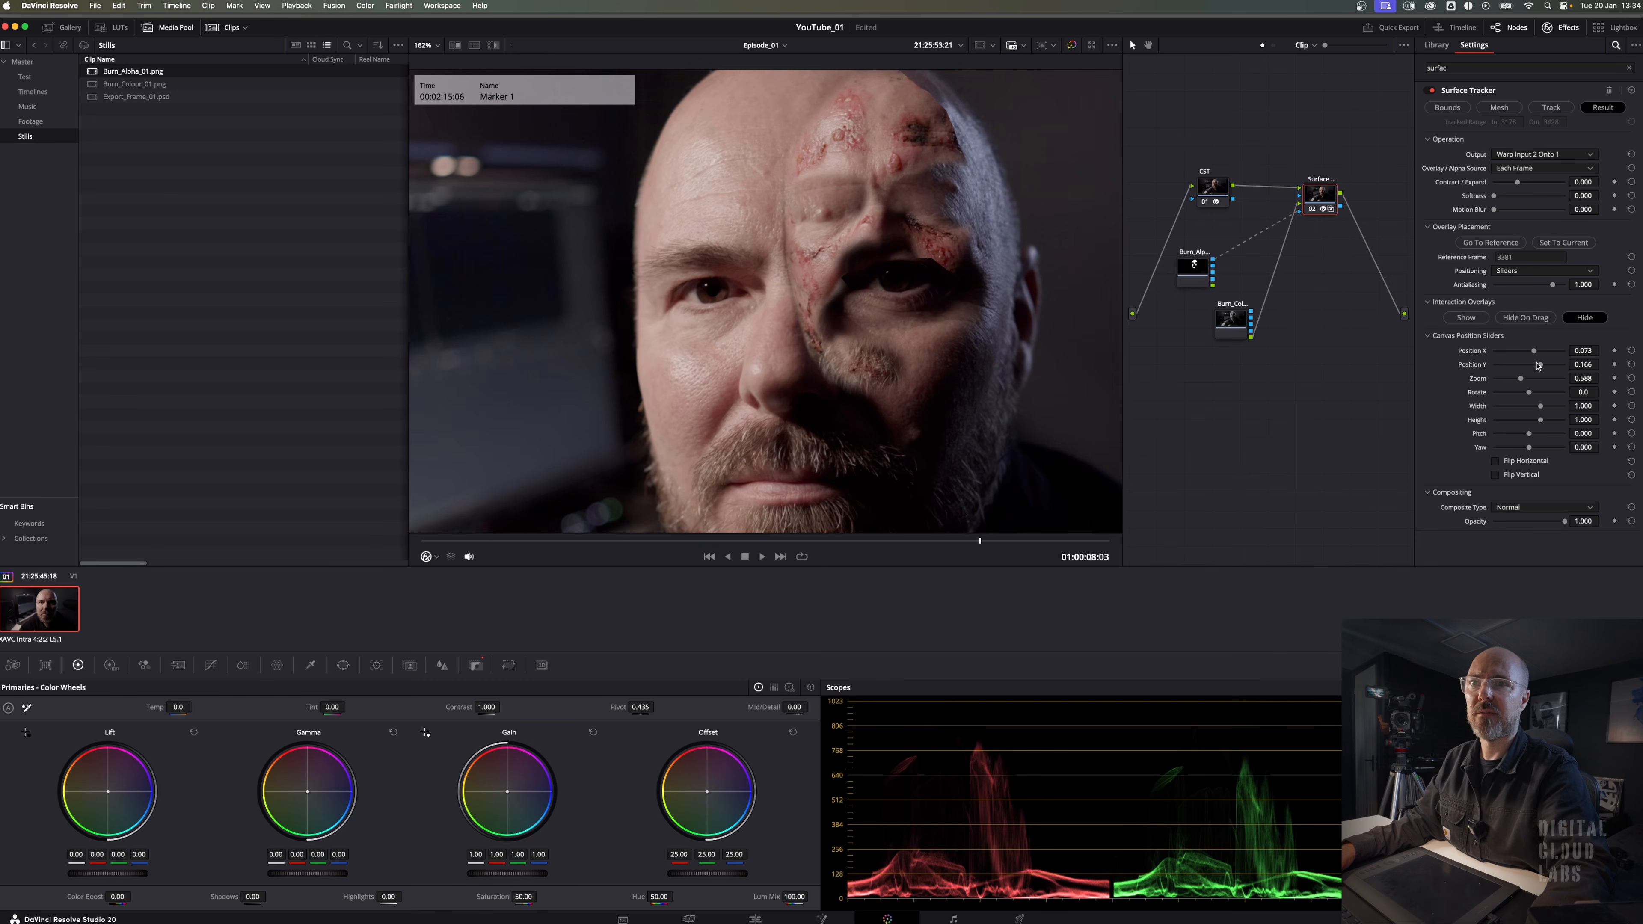
{"action": "mouse_move", "coordinate": [1524, 380]}
{"action": "left_mouse_down"}
{"action": "mouse_move", "coordinate": [1542, 377]}
{"action": "mouse_move", "coordinate": [1531, 352]}
{"action": "mouse_move", "coordinate": [1545, 379]}
{"action": "left_mouse_up"}
{"action": "left_click_drag", "start_coordinate": [1531, 352], "coordinate": [1530, 352]}
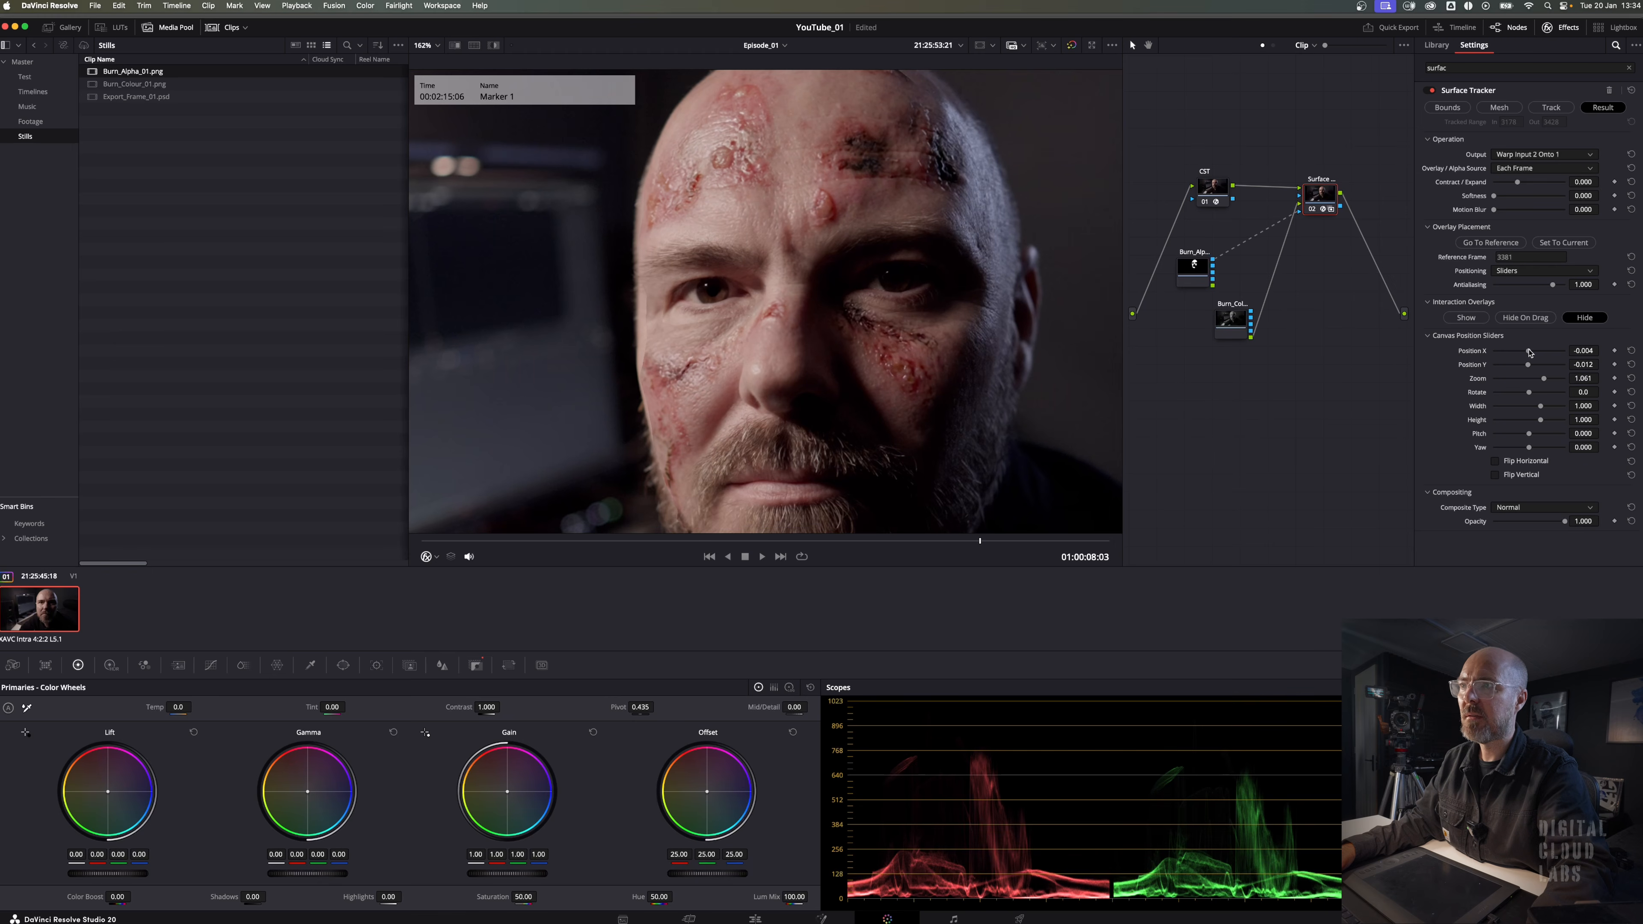
{"action": "scroll", "coordinate": [917, 243], "scroll_direction": "down", "scroll_amount": 3}
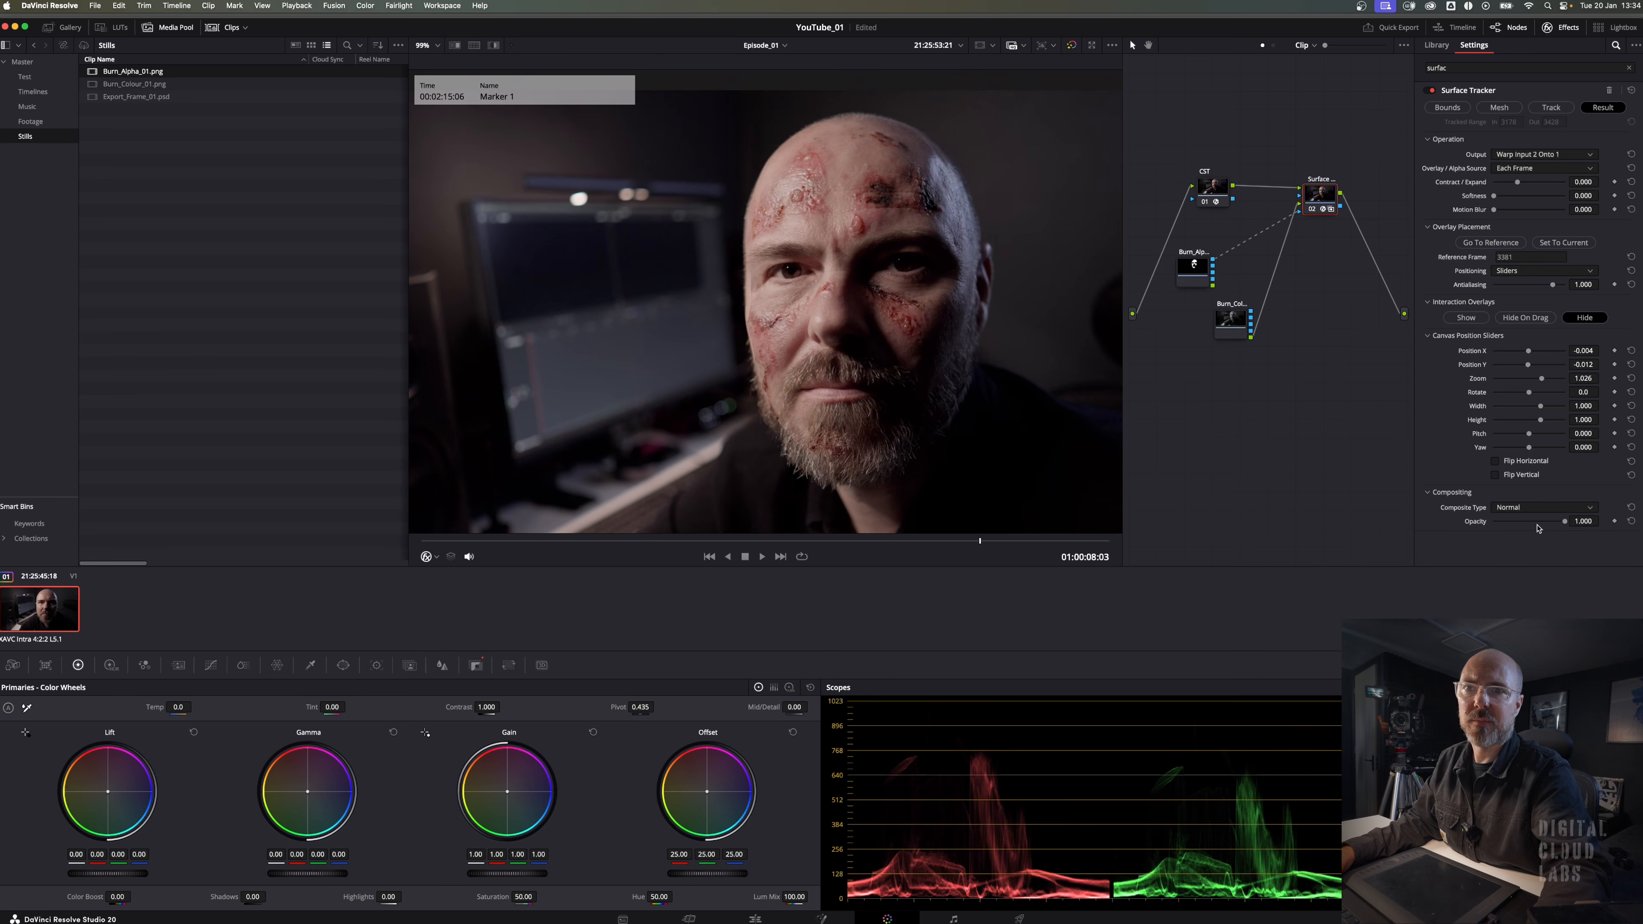
- Lower the overlay opacity to 0.5 to compare it with the face, refine its Zoom to 1.038, and reset the opacity to 1
{"action": "double_click", "coordinate": [1583, 521]}
{"action": "type", "text": "0.5"}
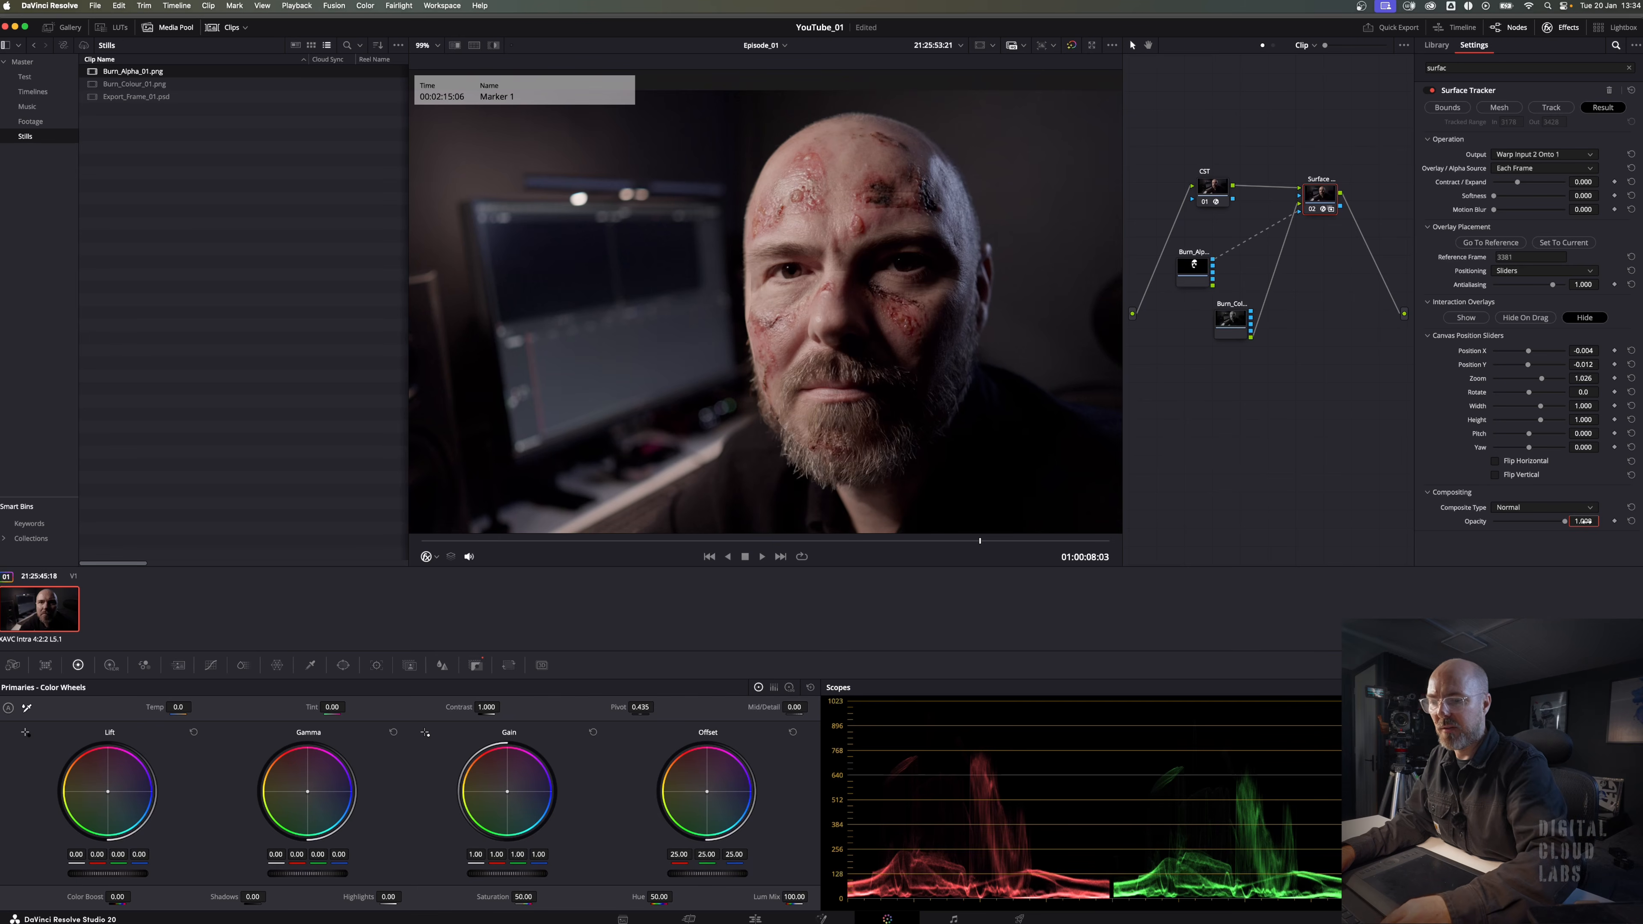
{"action": "key", "text": "Return"}
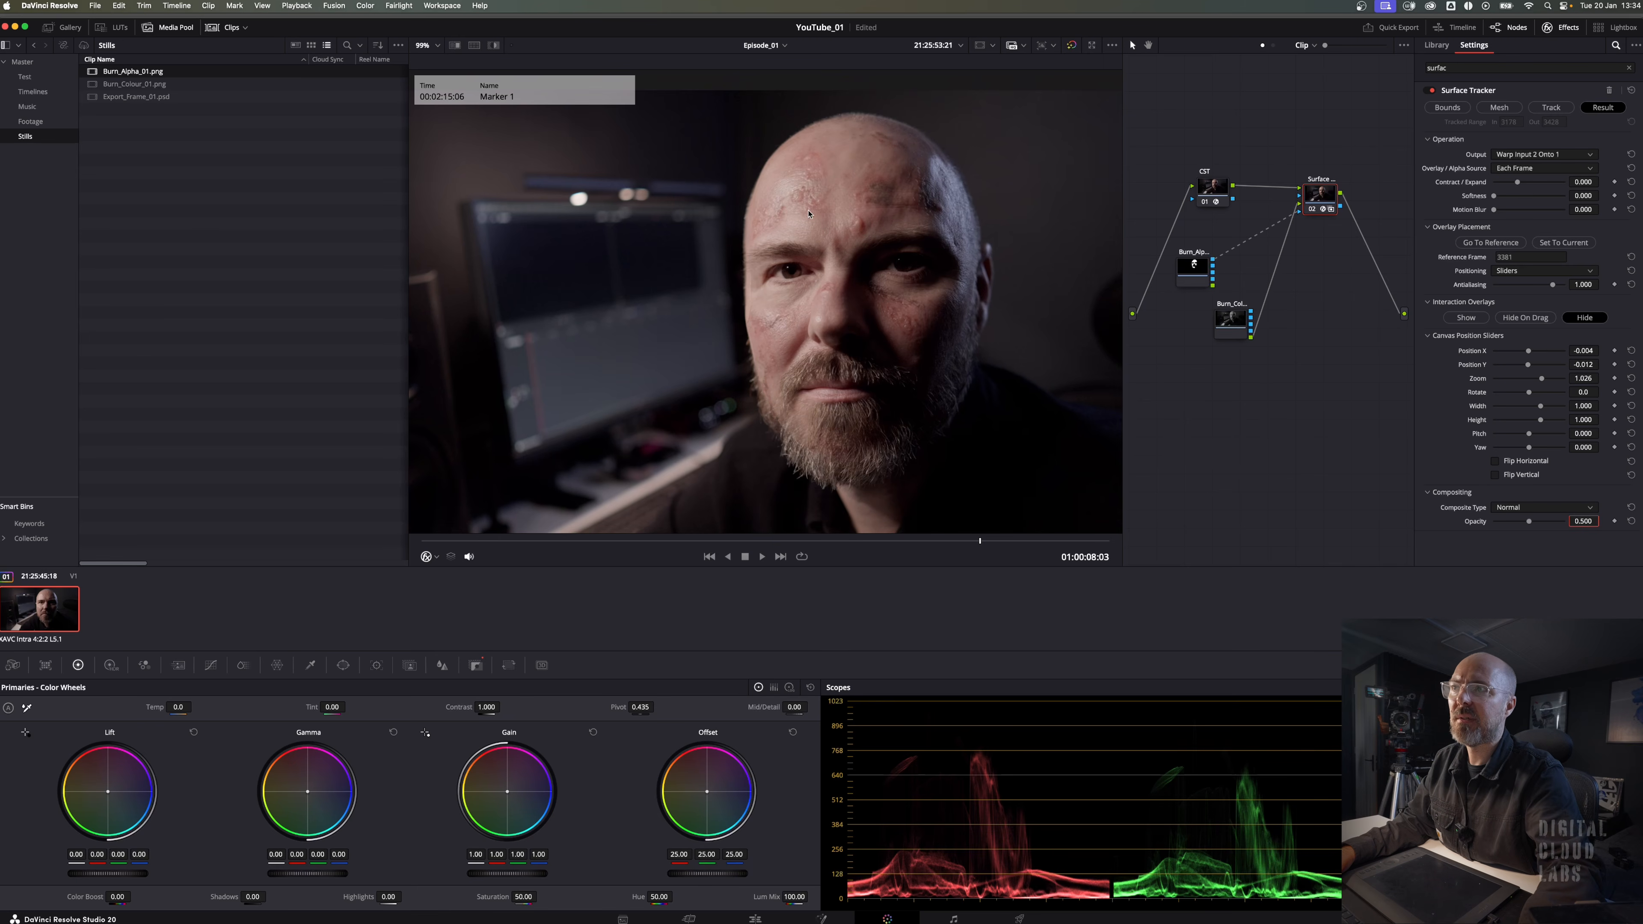
{"action": "scroll", "coordinate": [834, 212], "scroll_direction": "up", "scroll_amount": 2}
{"action": "scroll", "coordinate": [834, 212], "scroll_direction": "up", "scroll_amount": 3}
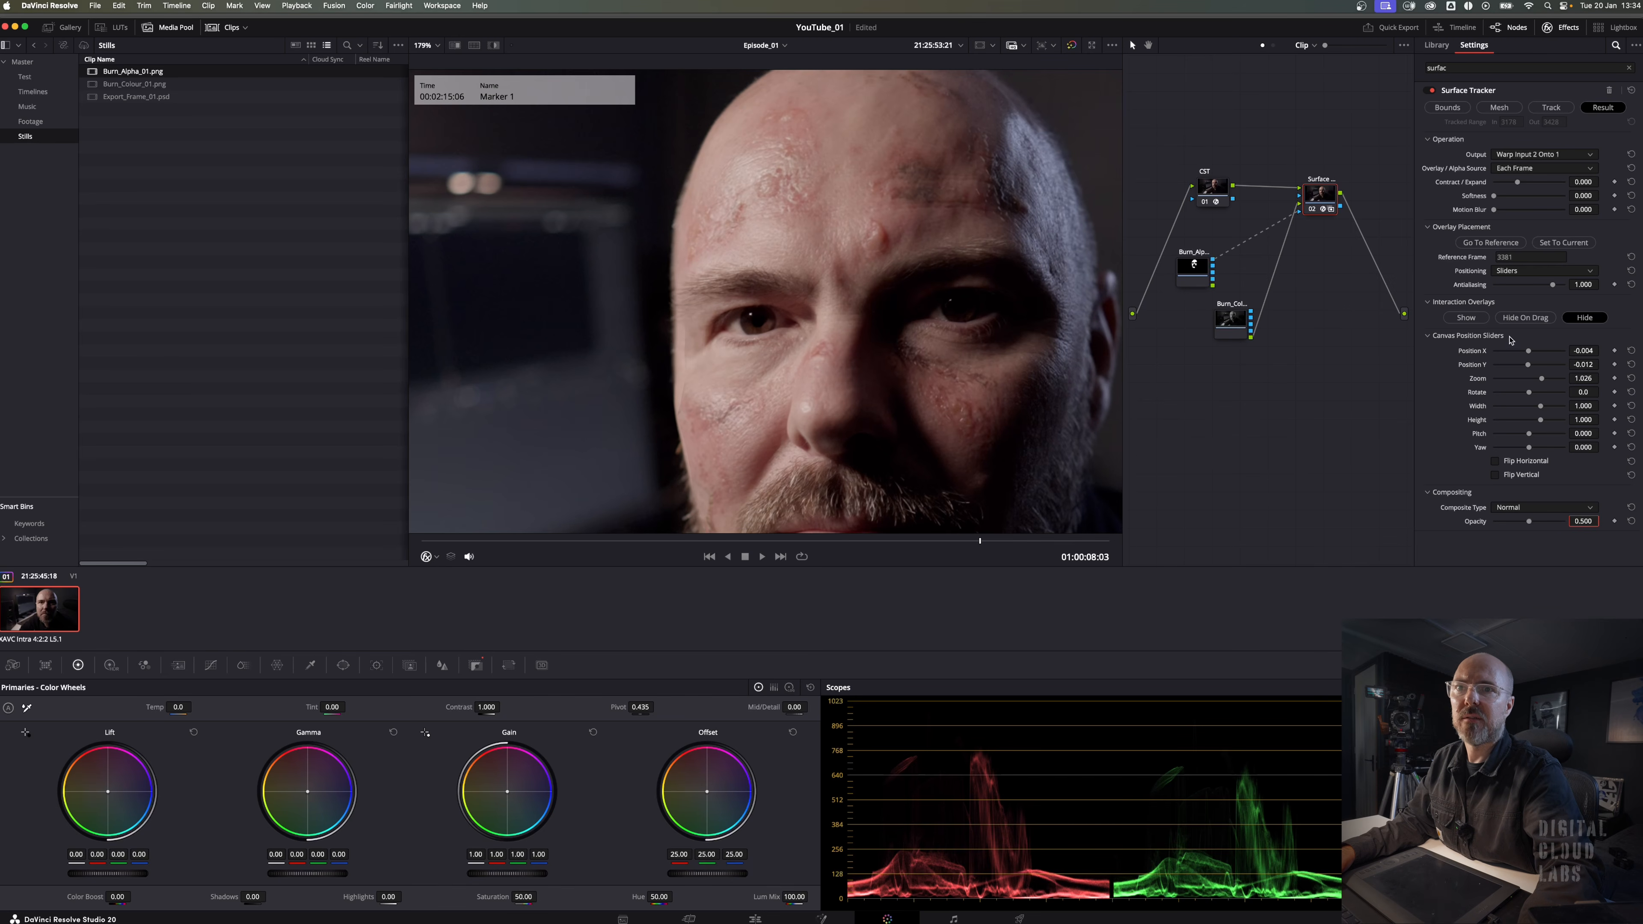
{"action": "left_click_drag", "start_coordinate": [1542, 378], "coordinate": [1545, 380]}
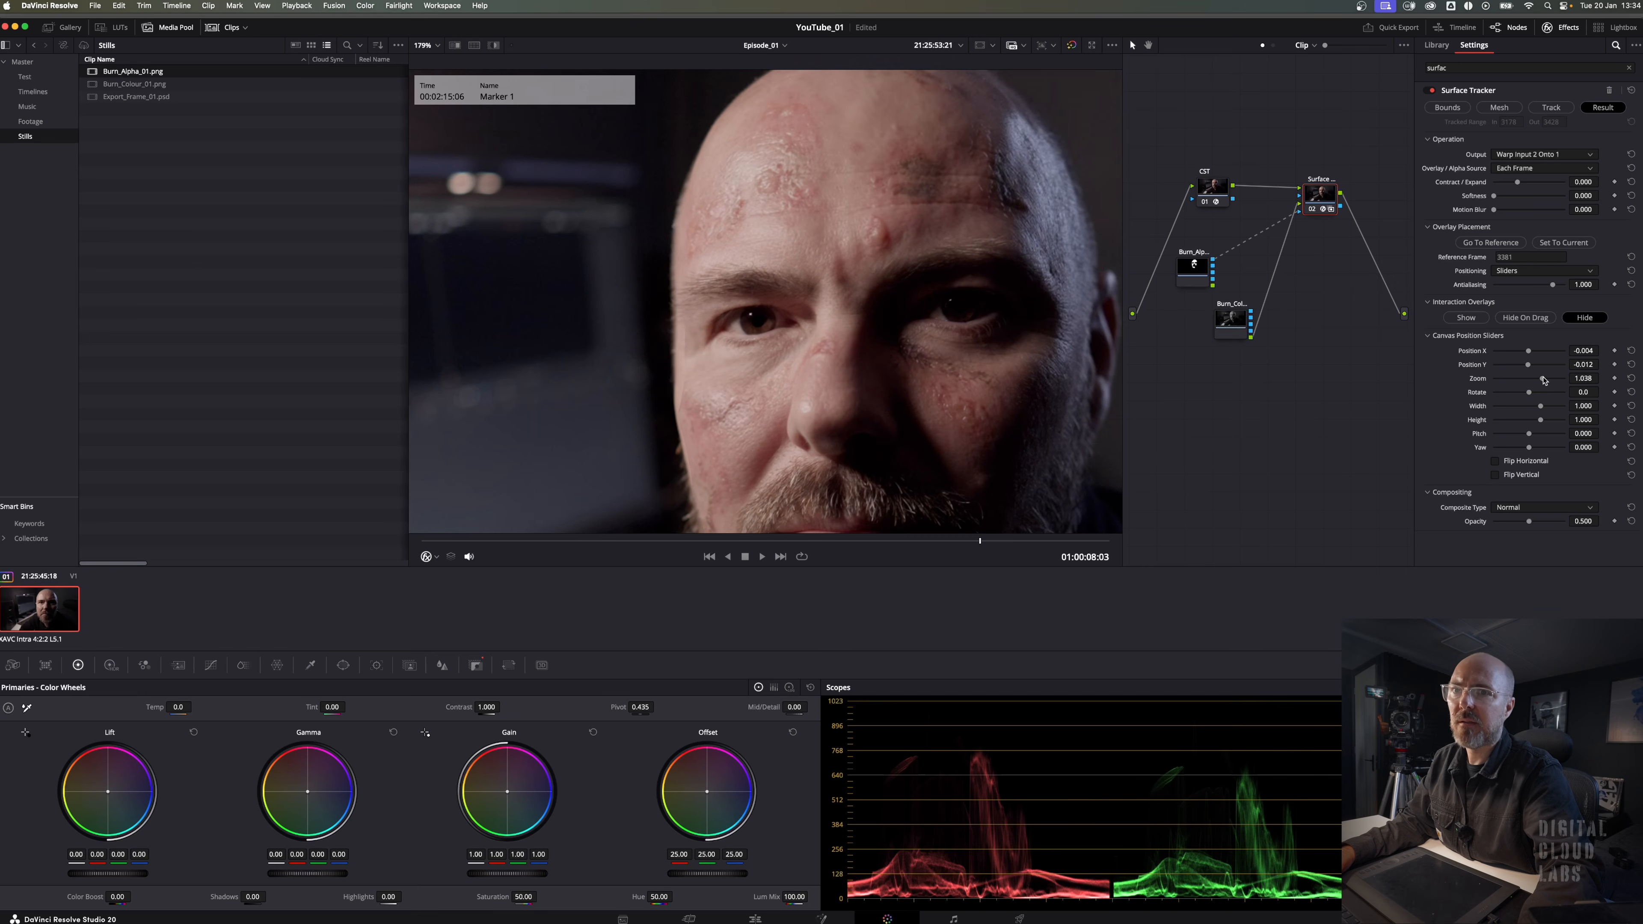
{"action": "double_click", "coordinate": [1530, 524]}
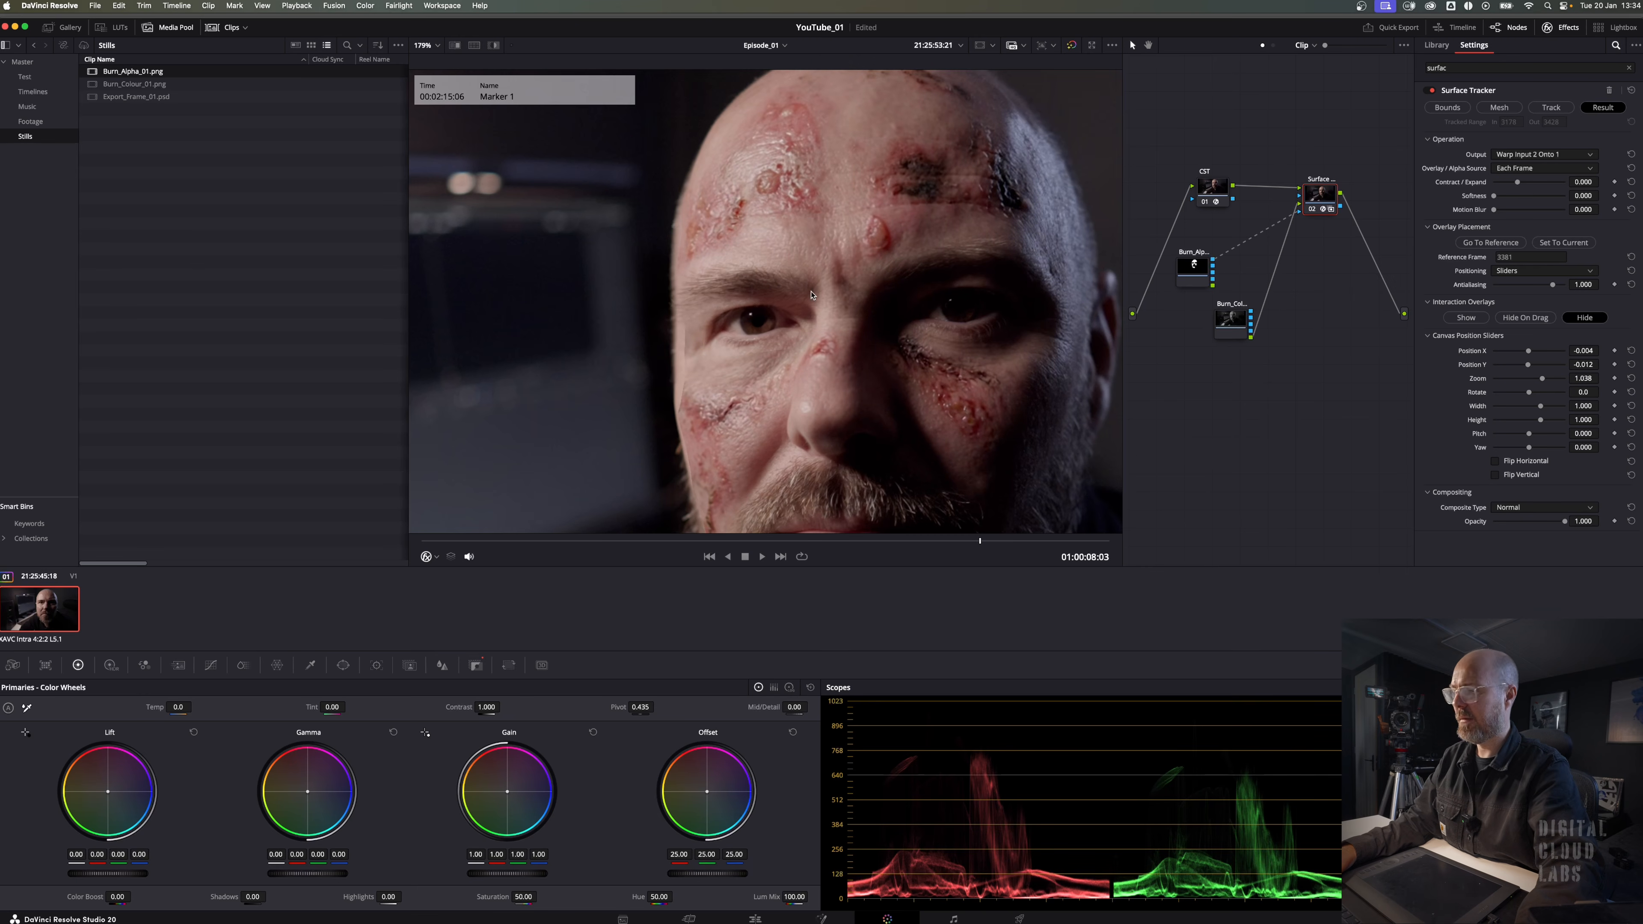
- Scrub back to 01:00:06:03 and examine up close how the burn overlay sits on the squinting face
{"action": "key", "text": "shift+z"}
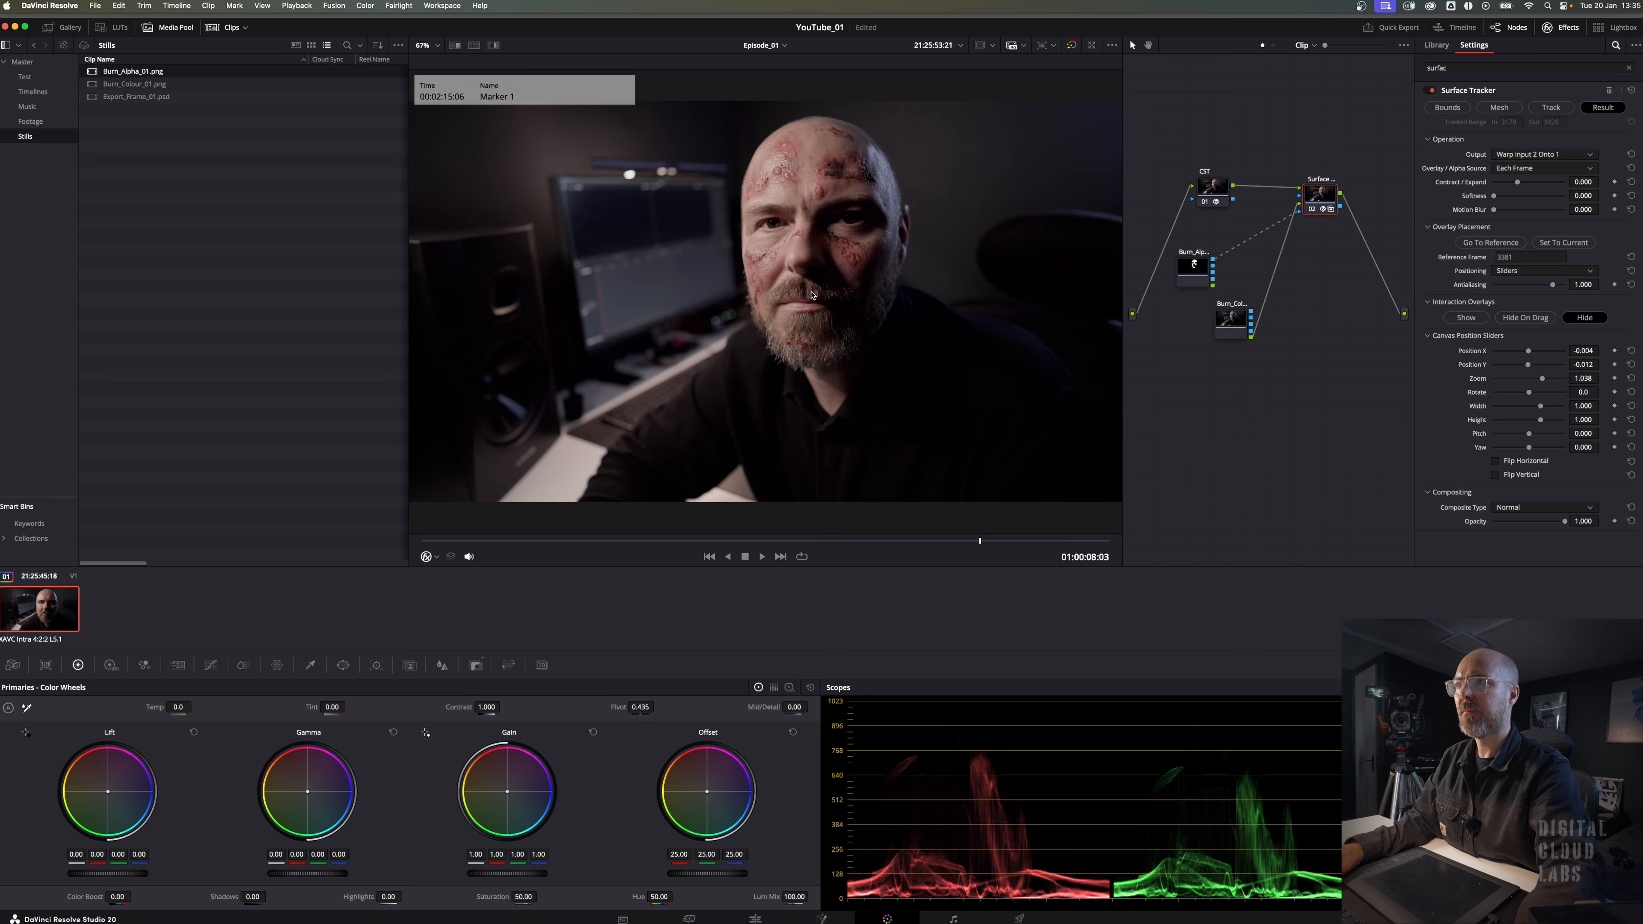
{"action": "scroll", "coordinate": [830, 183], "scroll_direction": "up", "scroll_amount": 3}
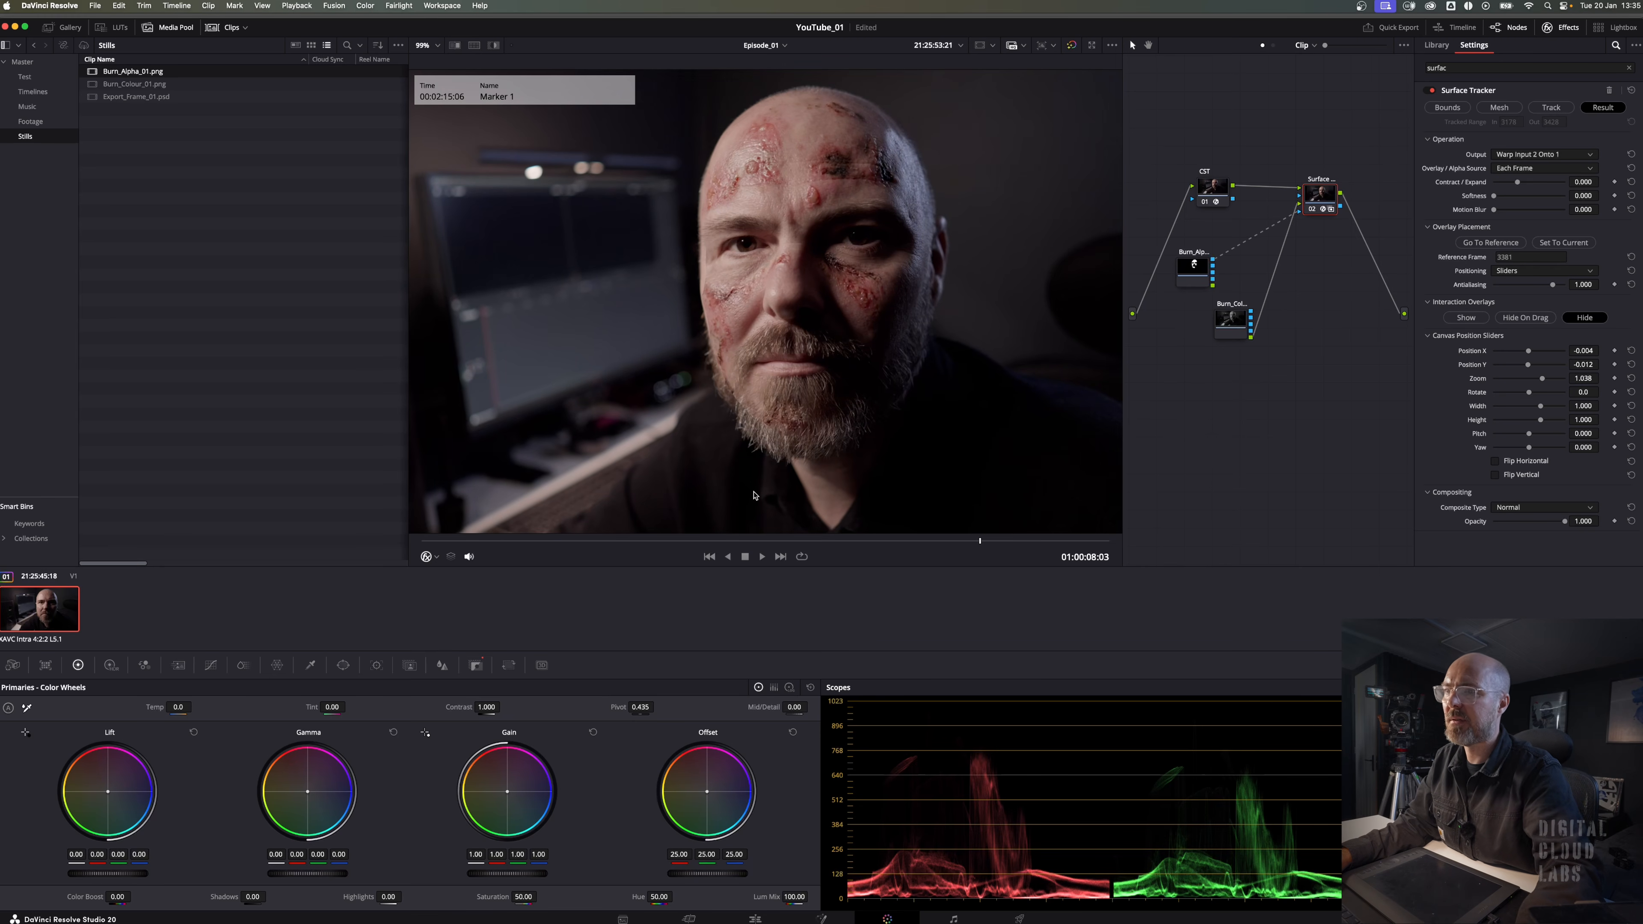
{"action": "left_click_drag", "start_coordinate": [977, 543], "coordinate": [850, 547]}
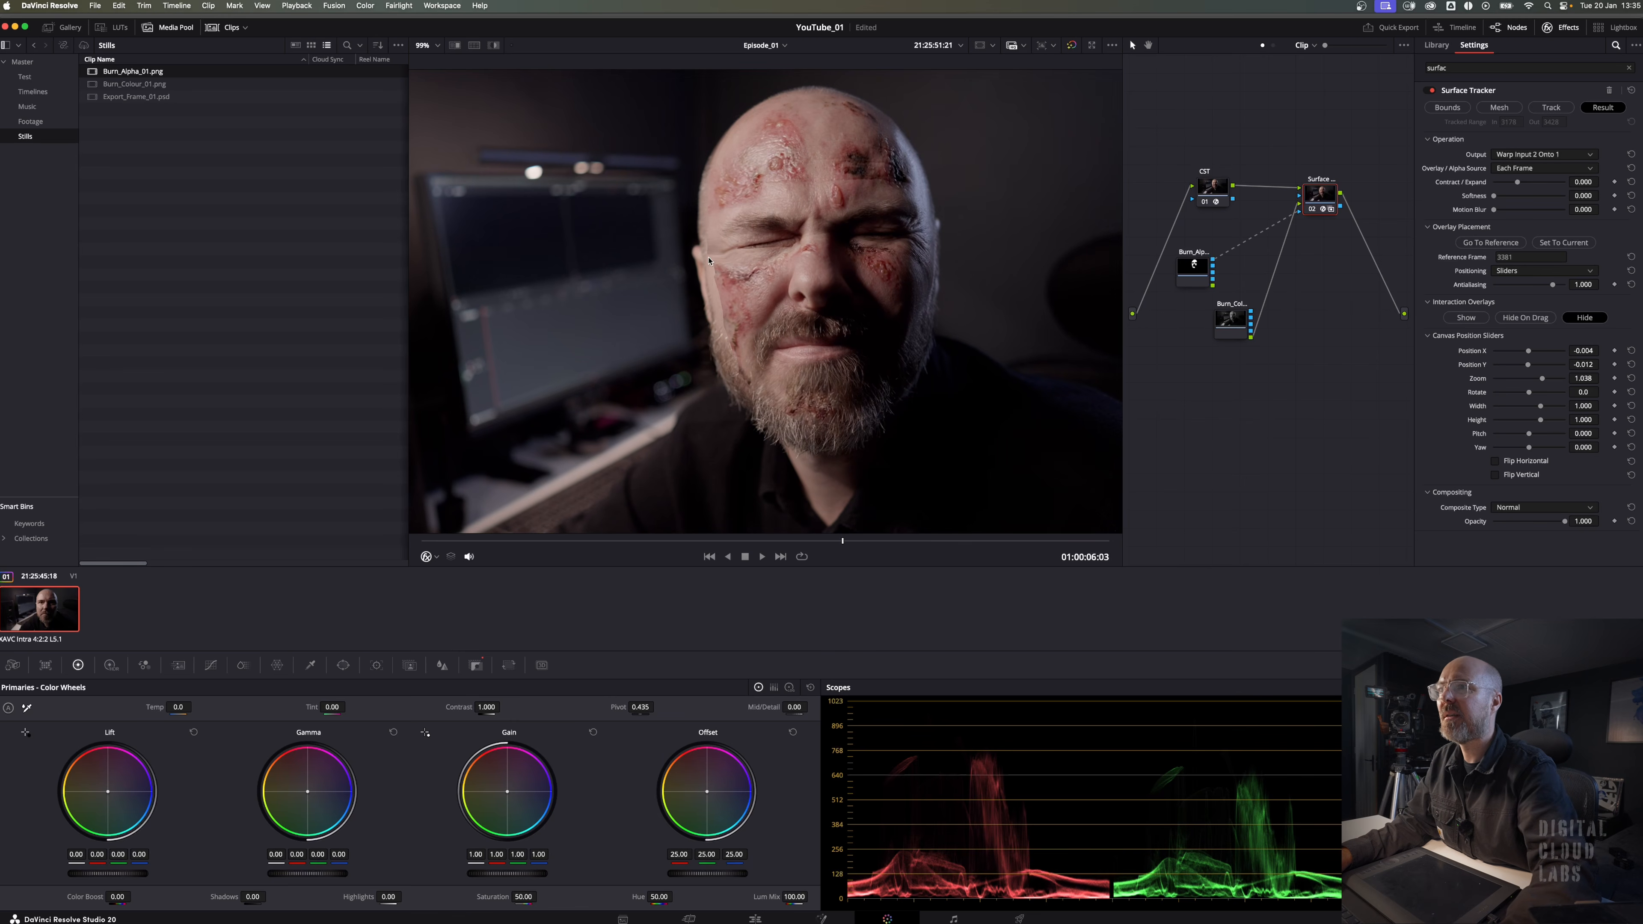
{"action": "scroll", "coordinate": [725, 330], "scroll_direction": "up", "scroll_amount": 6}
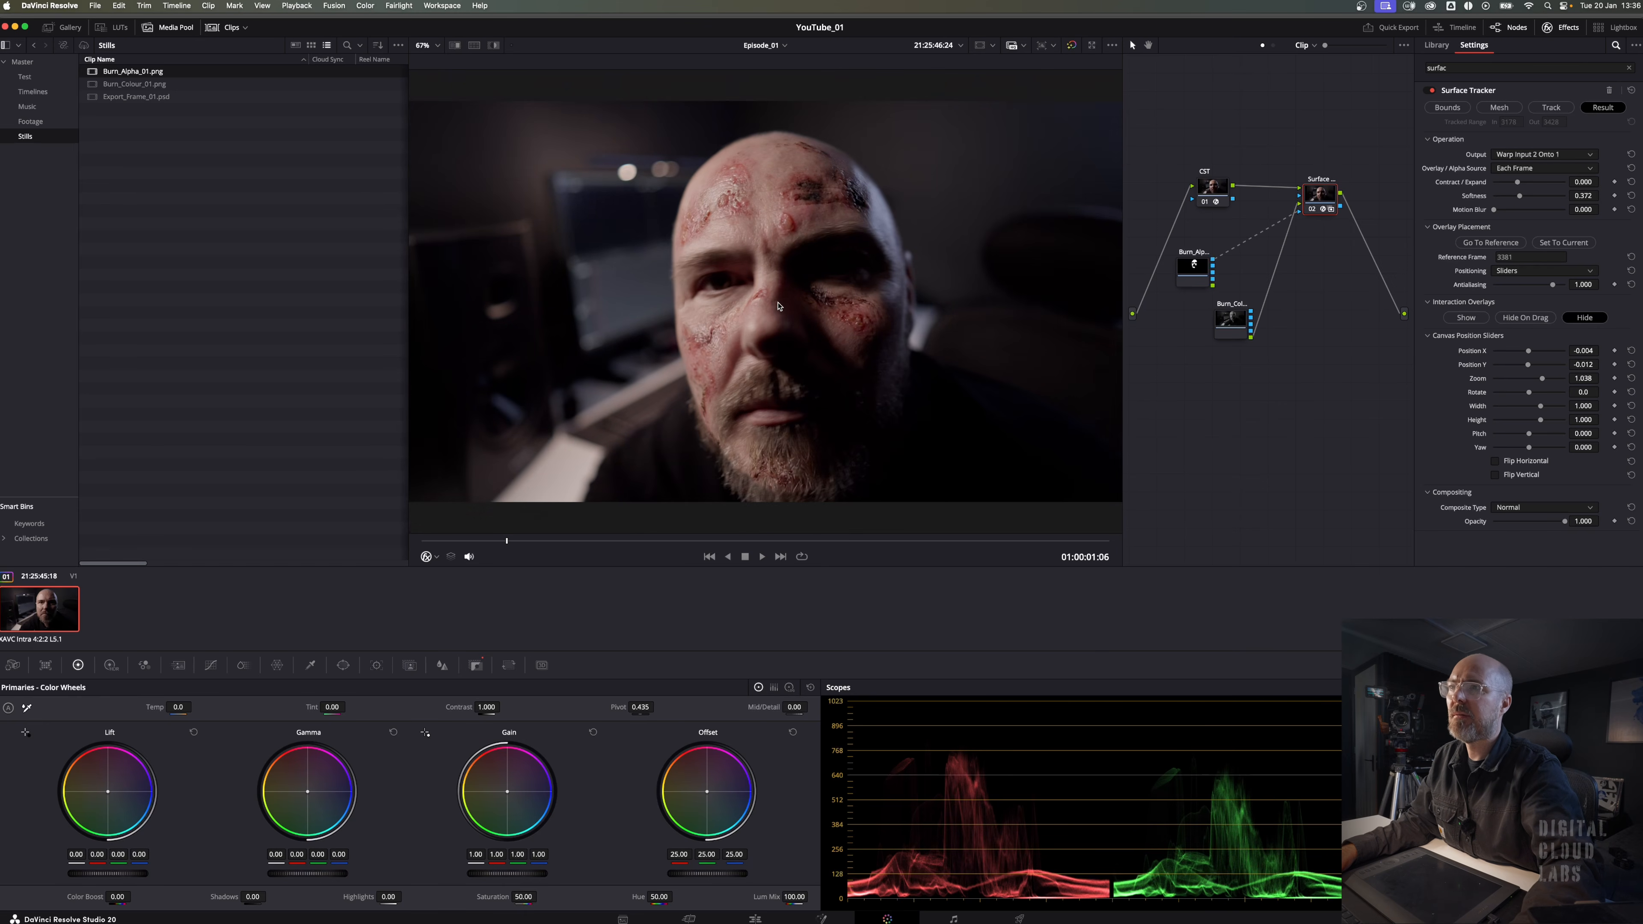
- At 01:00:01:22, set the burn overlay's motion blur to 0.5 and scrub back to check it on the moving face
{"action": "scroll", "coordinate": [779, 306], "scroll_direction": "up", "scroll_amount": 5}
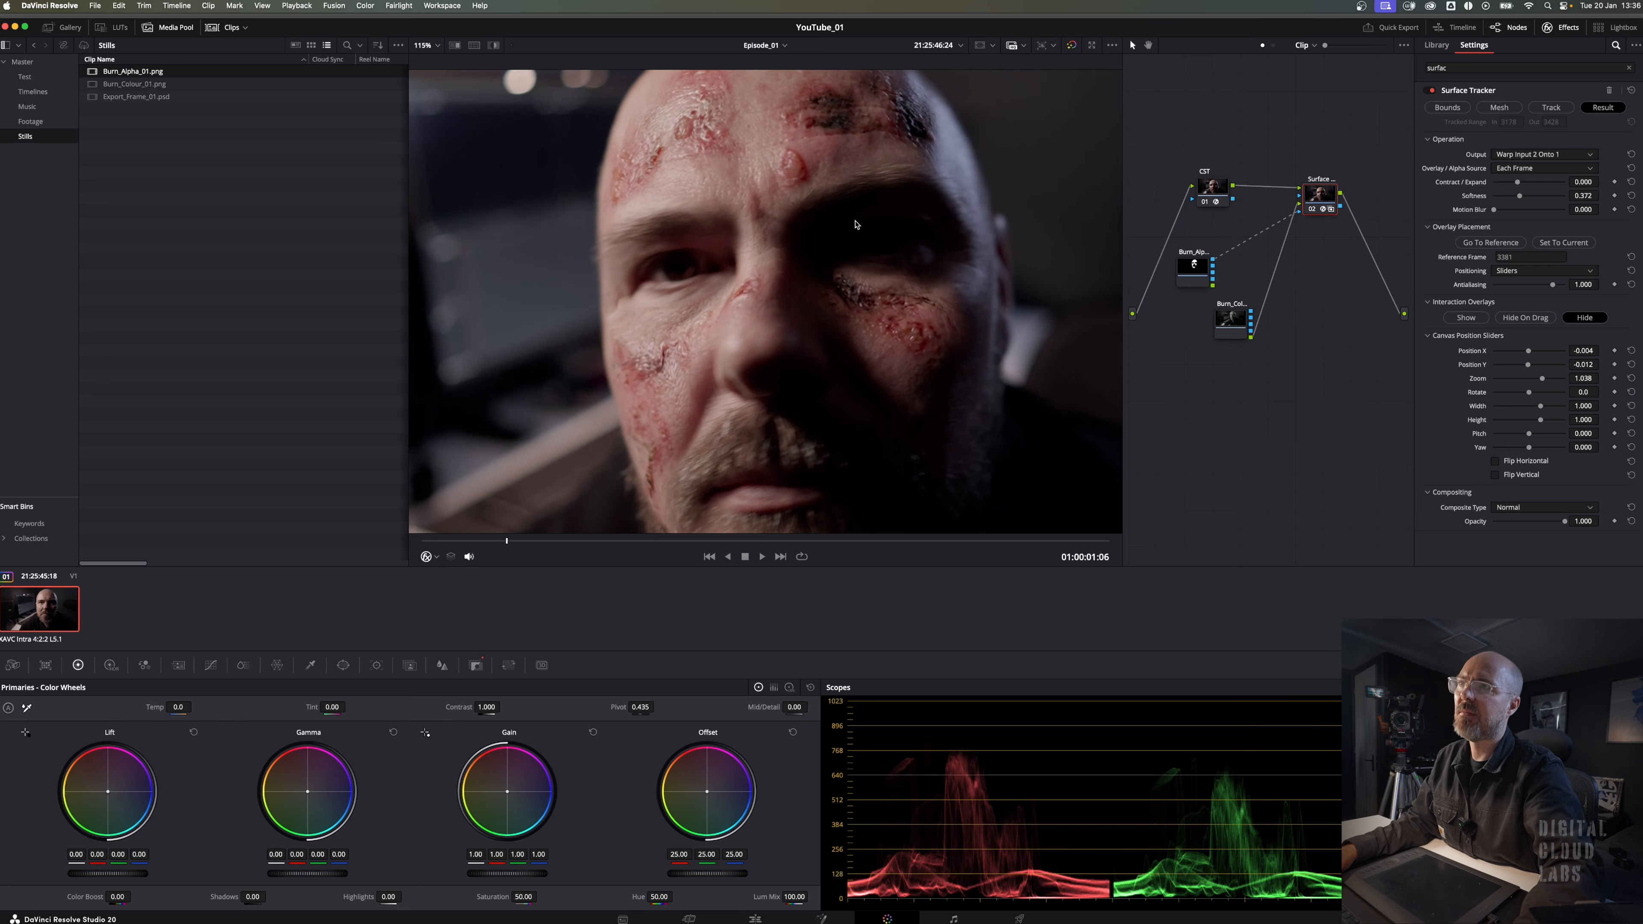
{"action": "left_click_drag", "start_coordinate": [507, 544], "coordinate": [551, 544]}
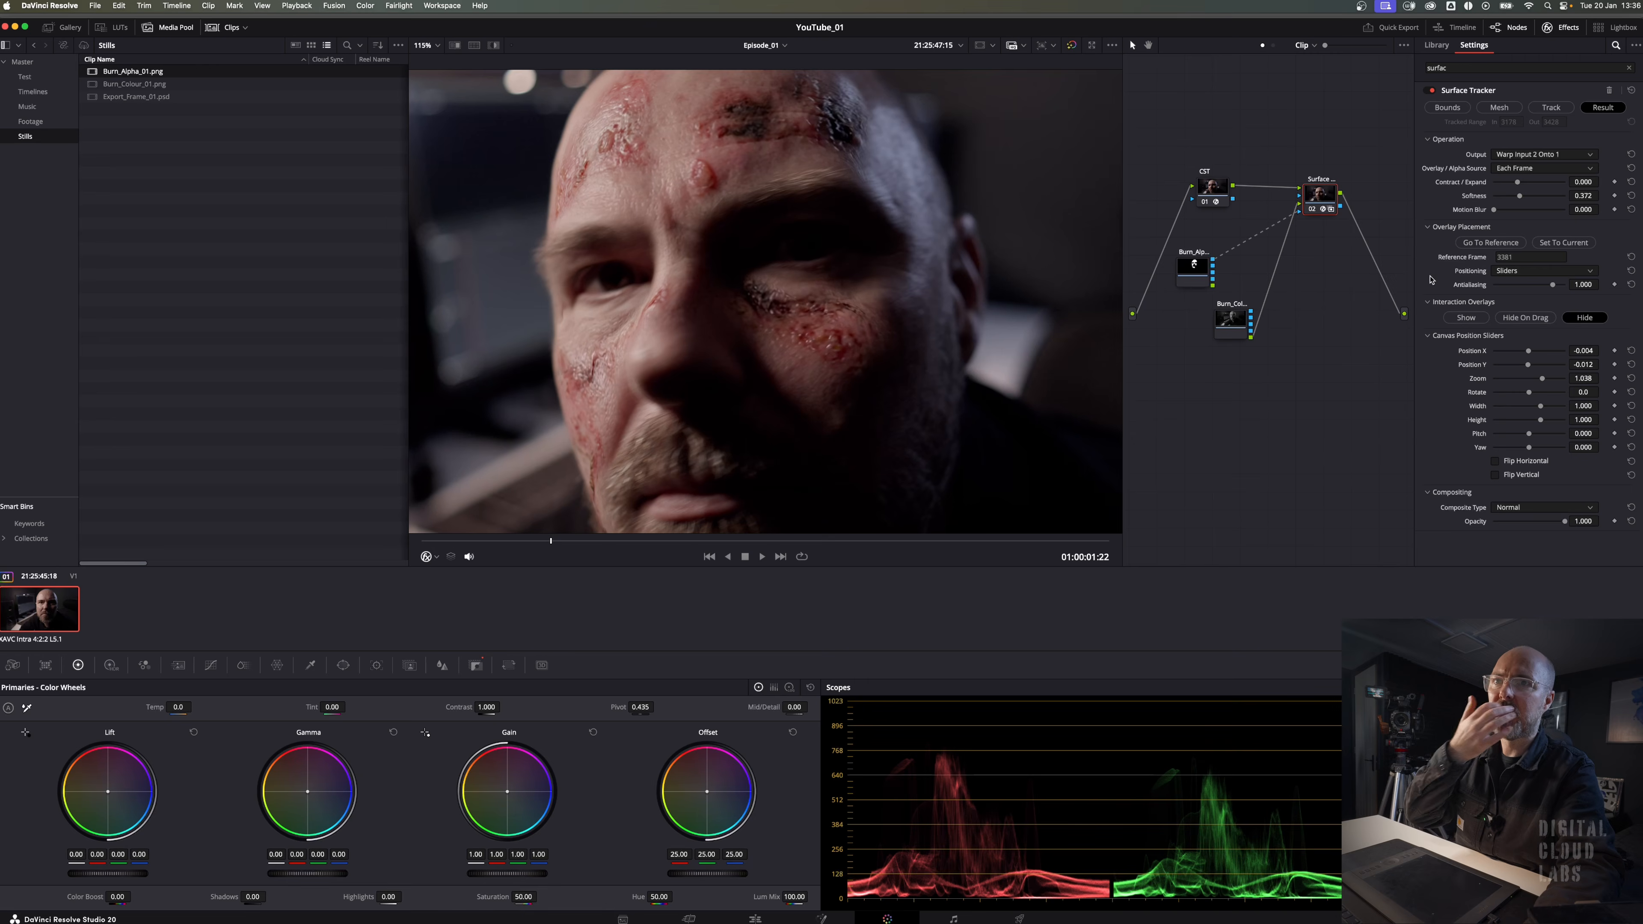
{"action": "left_click_drag", "start_coordinate": [1494, 210], "coordinate": [1537, 213]}
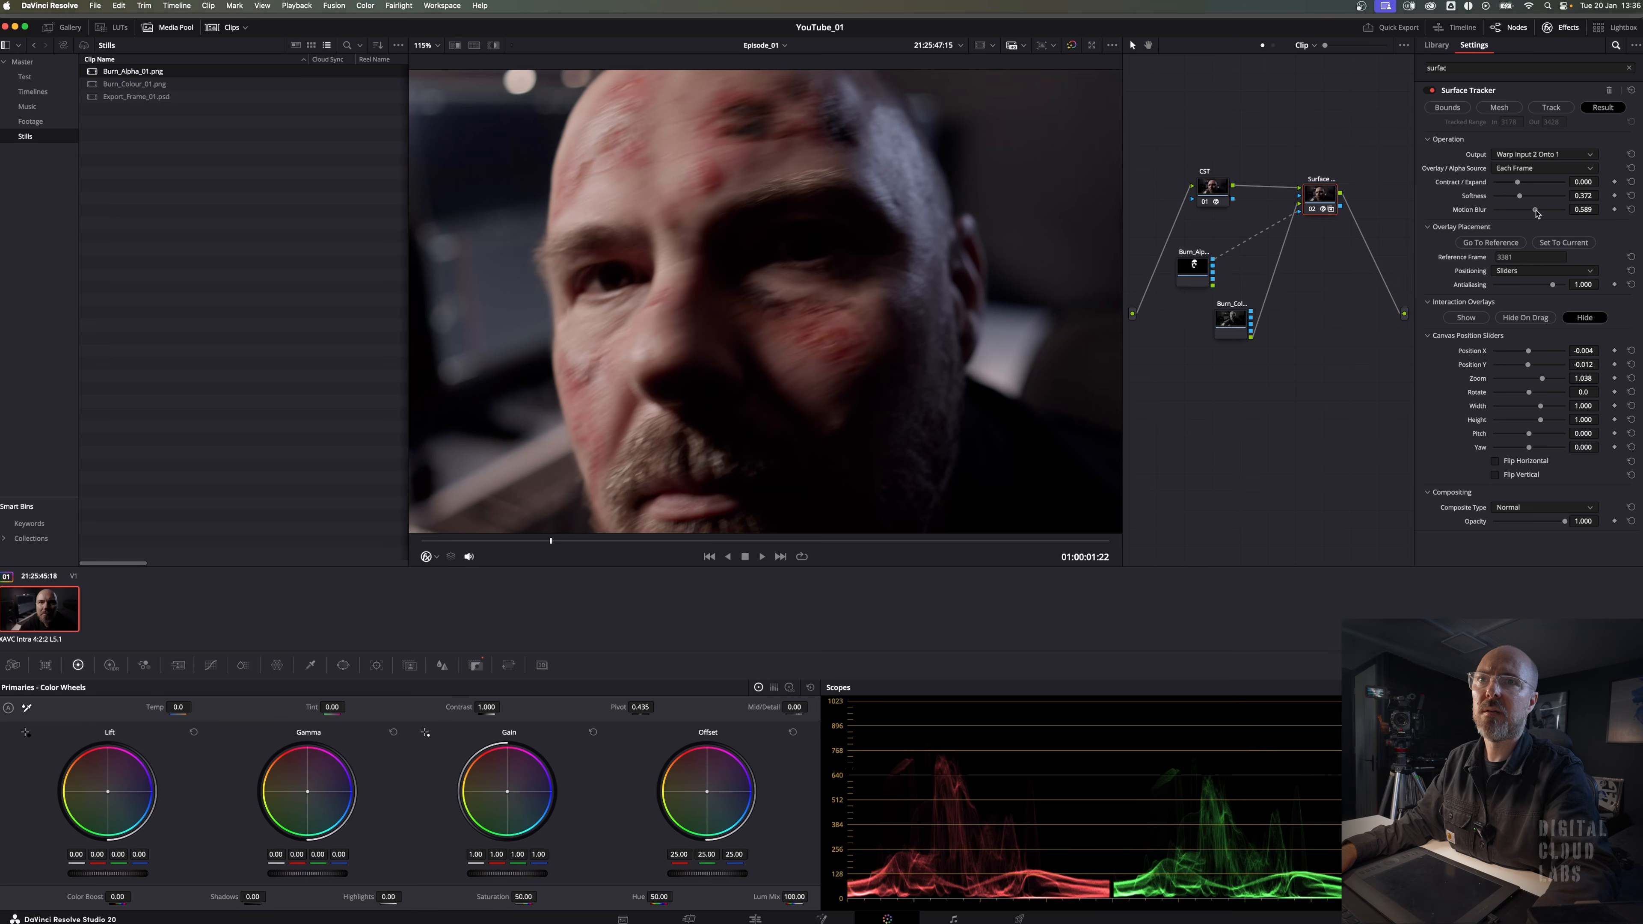
{"action": "double_click", "coordinate": [1594, 210]}
{"action": "type", "text": "0.5"}
{"action": "key", "text": "Return"}
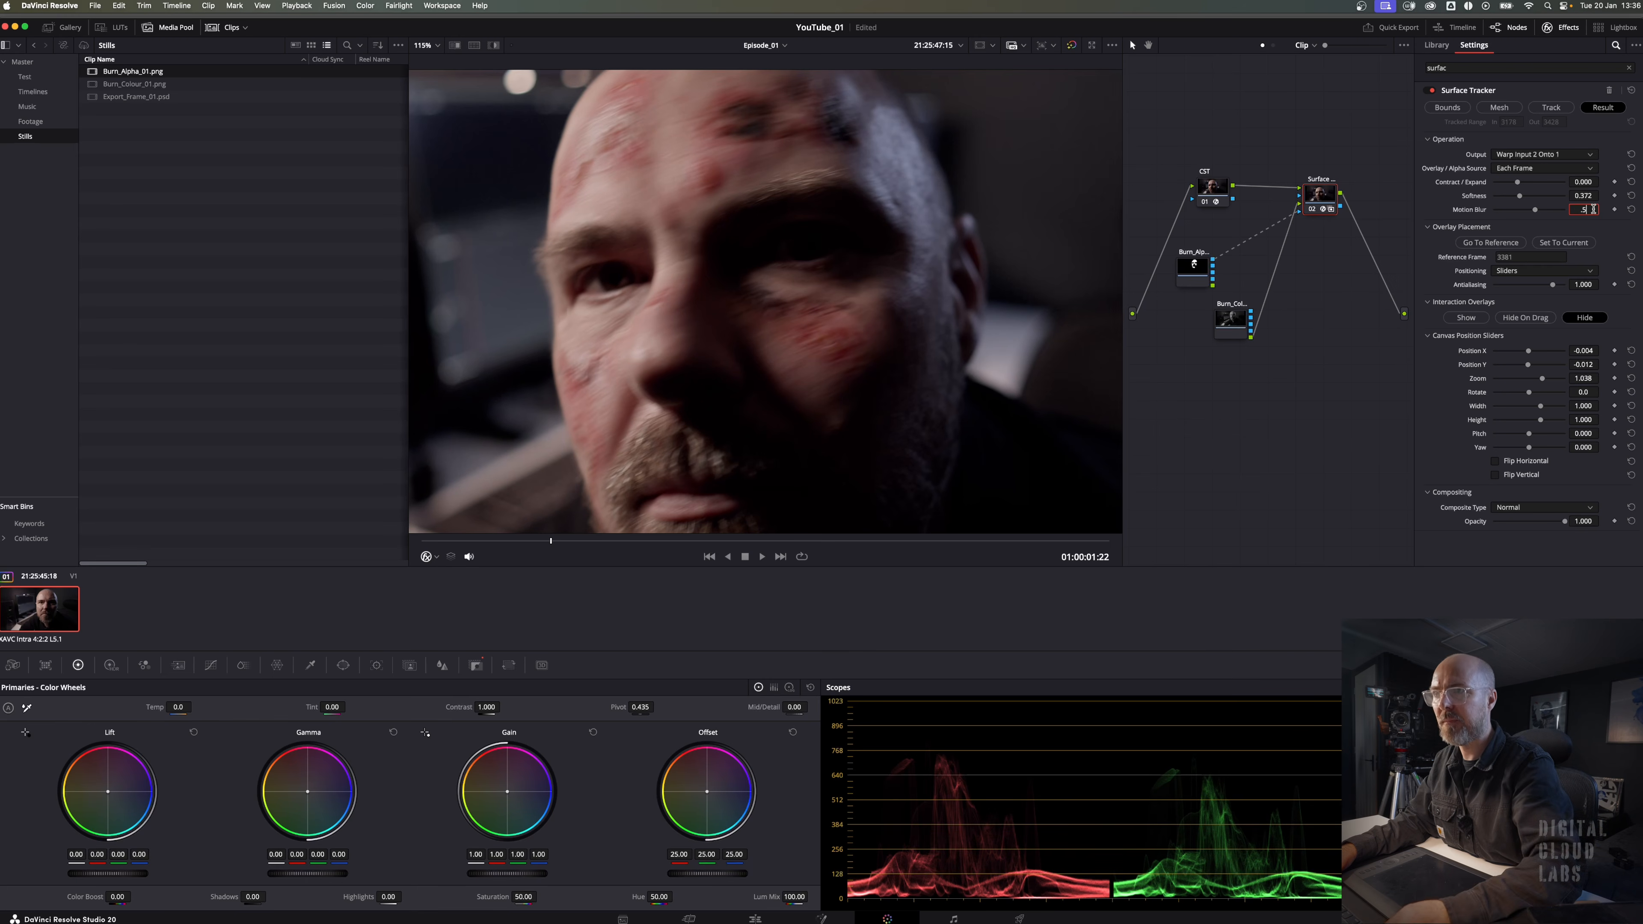
{"action": "left_click_drag", "start_coordinate": [551, 543], "coordinate": [476, 544]}
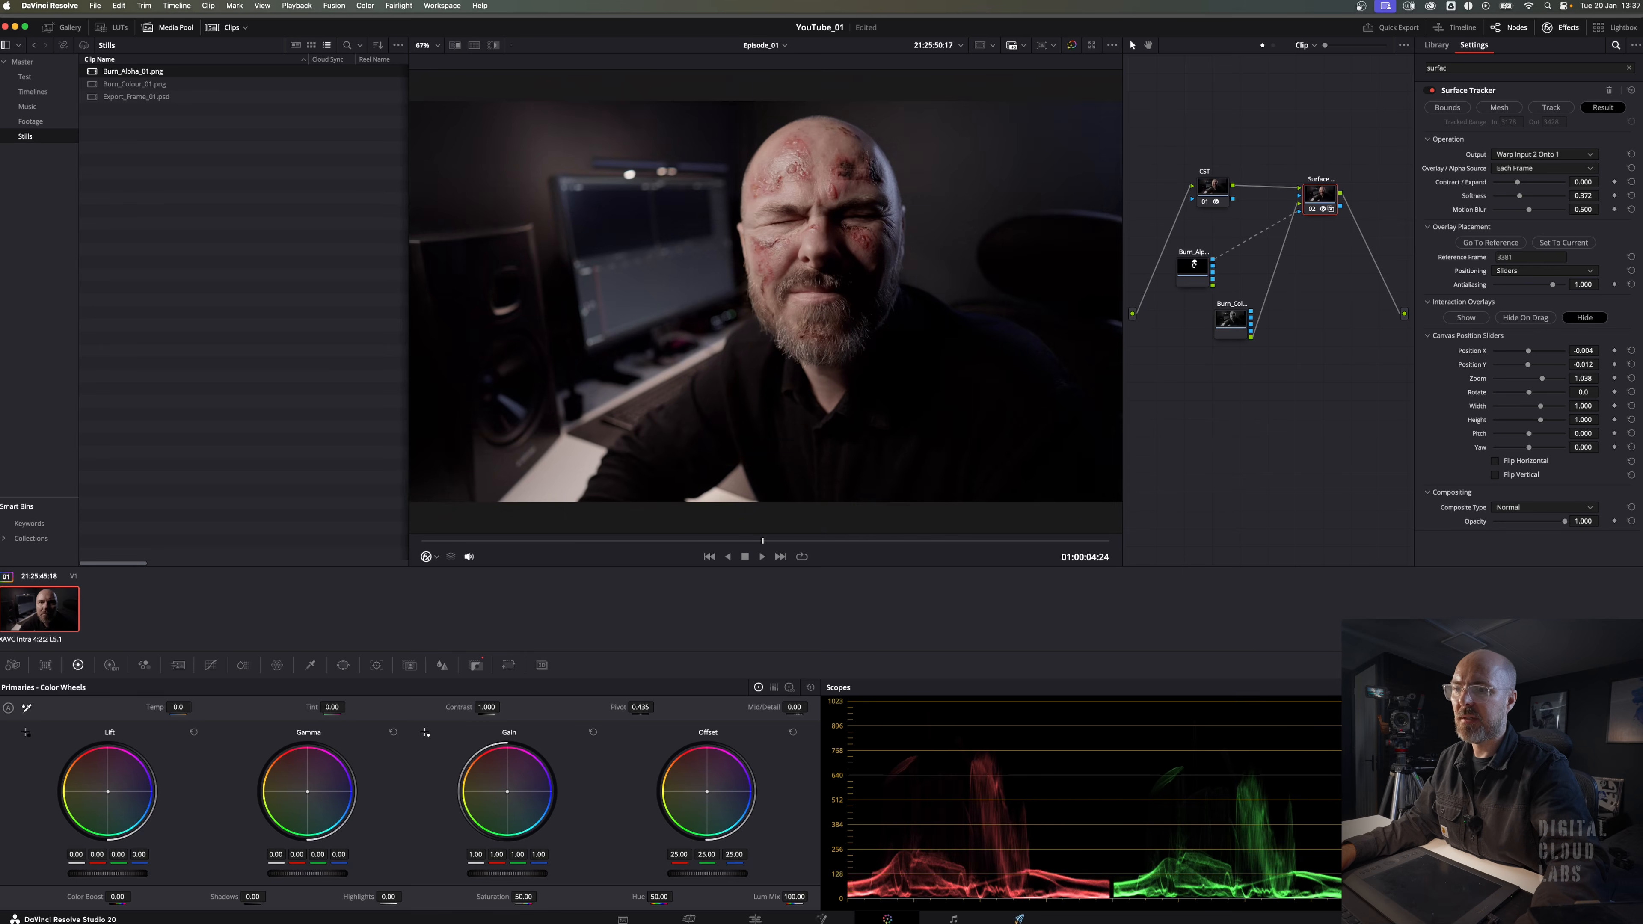
- Open the Deliver page for rendering, and play the exported clip full screen in the media player with its controls moved off the face
{"action": "left_click", "coordinate": [1020, 920]}
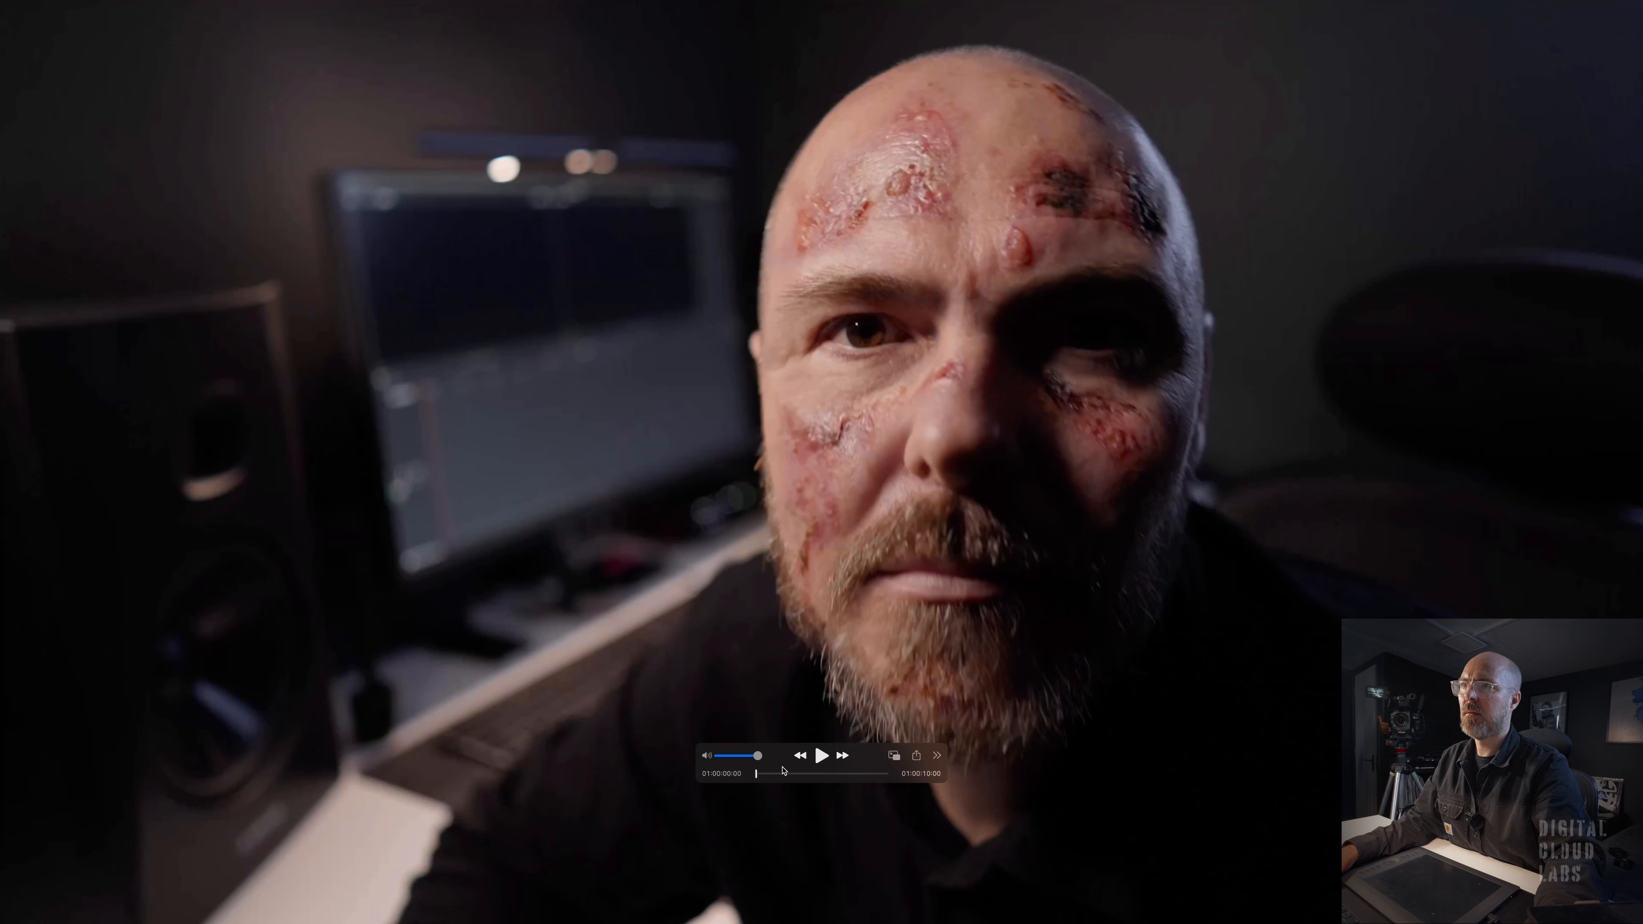
{"action": "left_click_drag", "start_coordinate": [783, 770], "coordinate": [155, 809]}
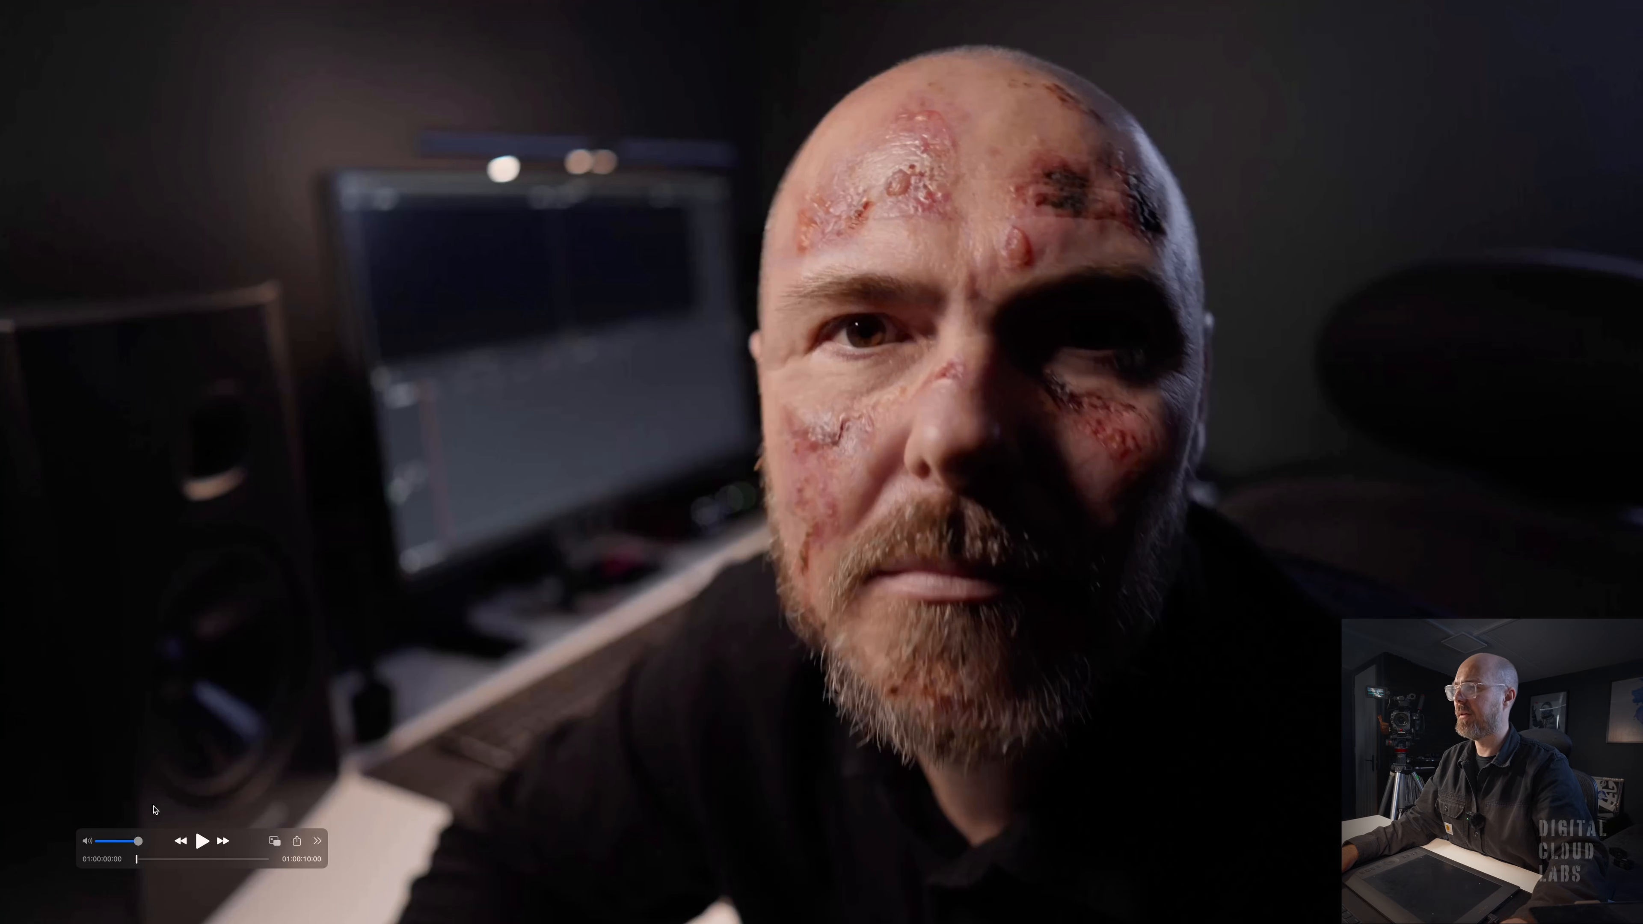
{"action": "key", "text": "space"}
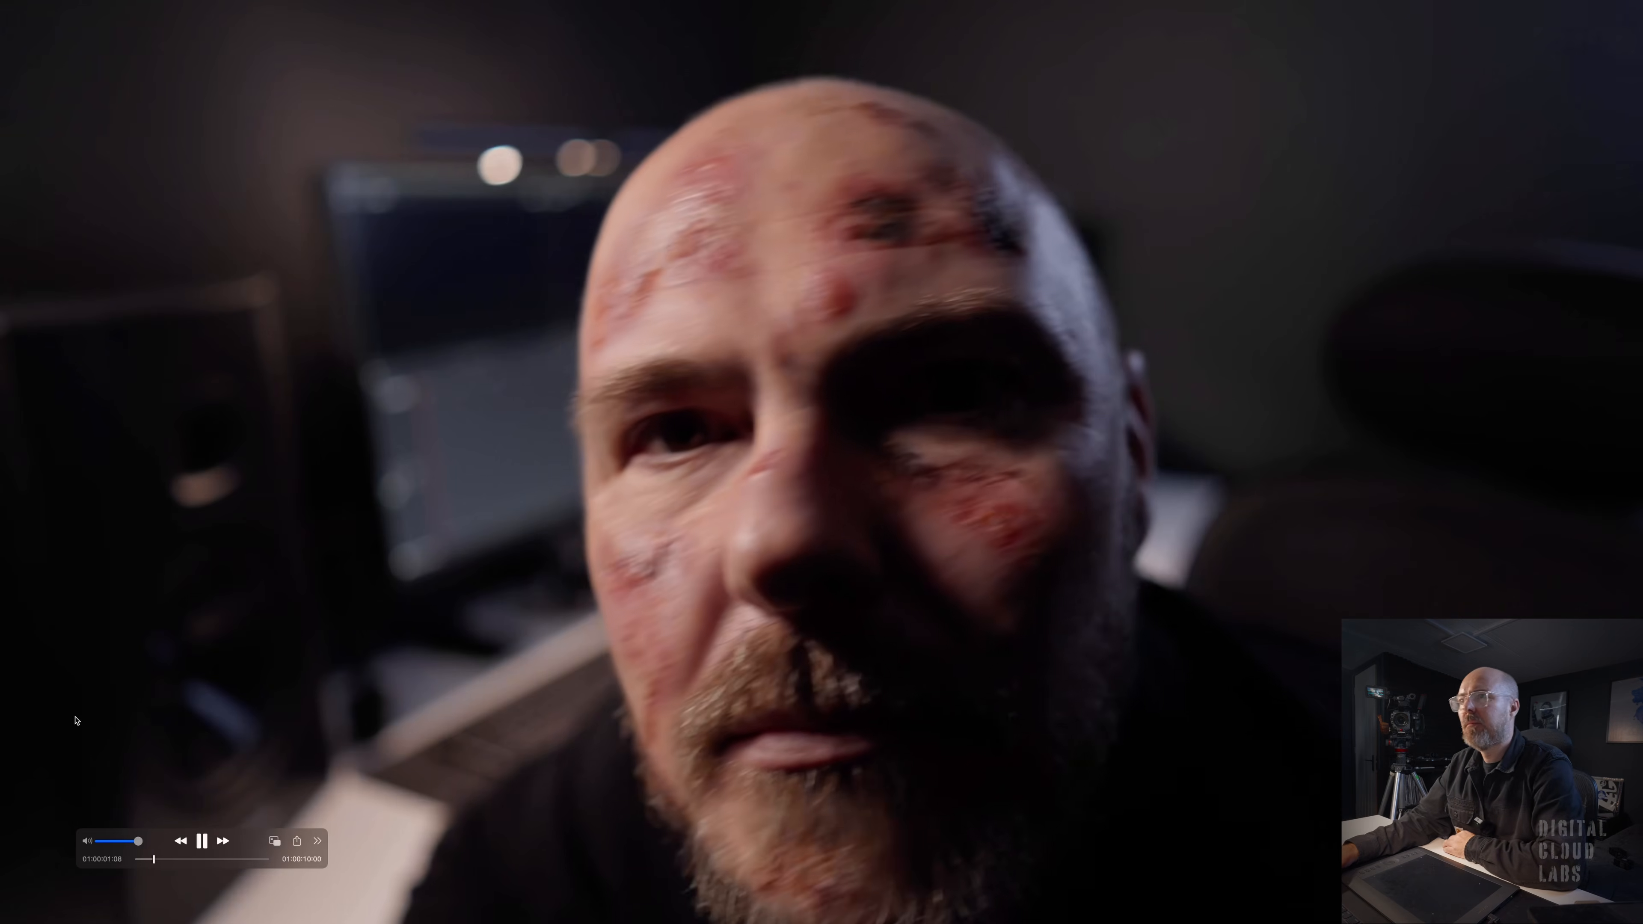